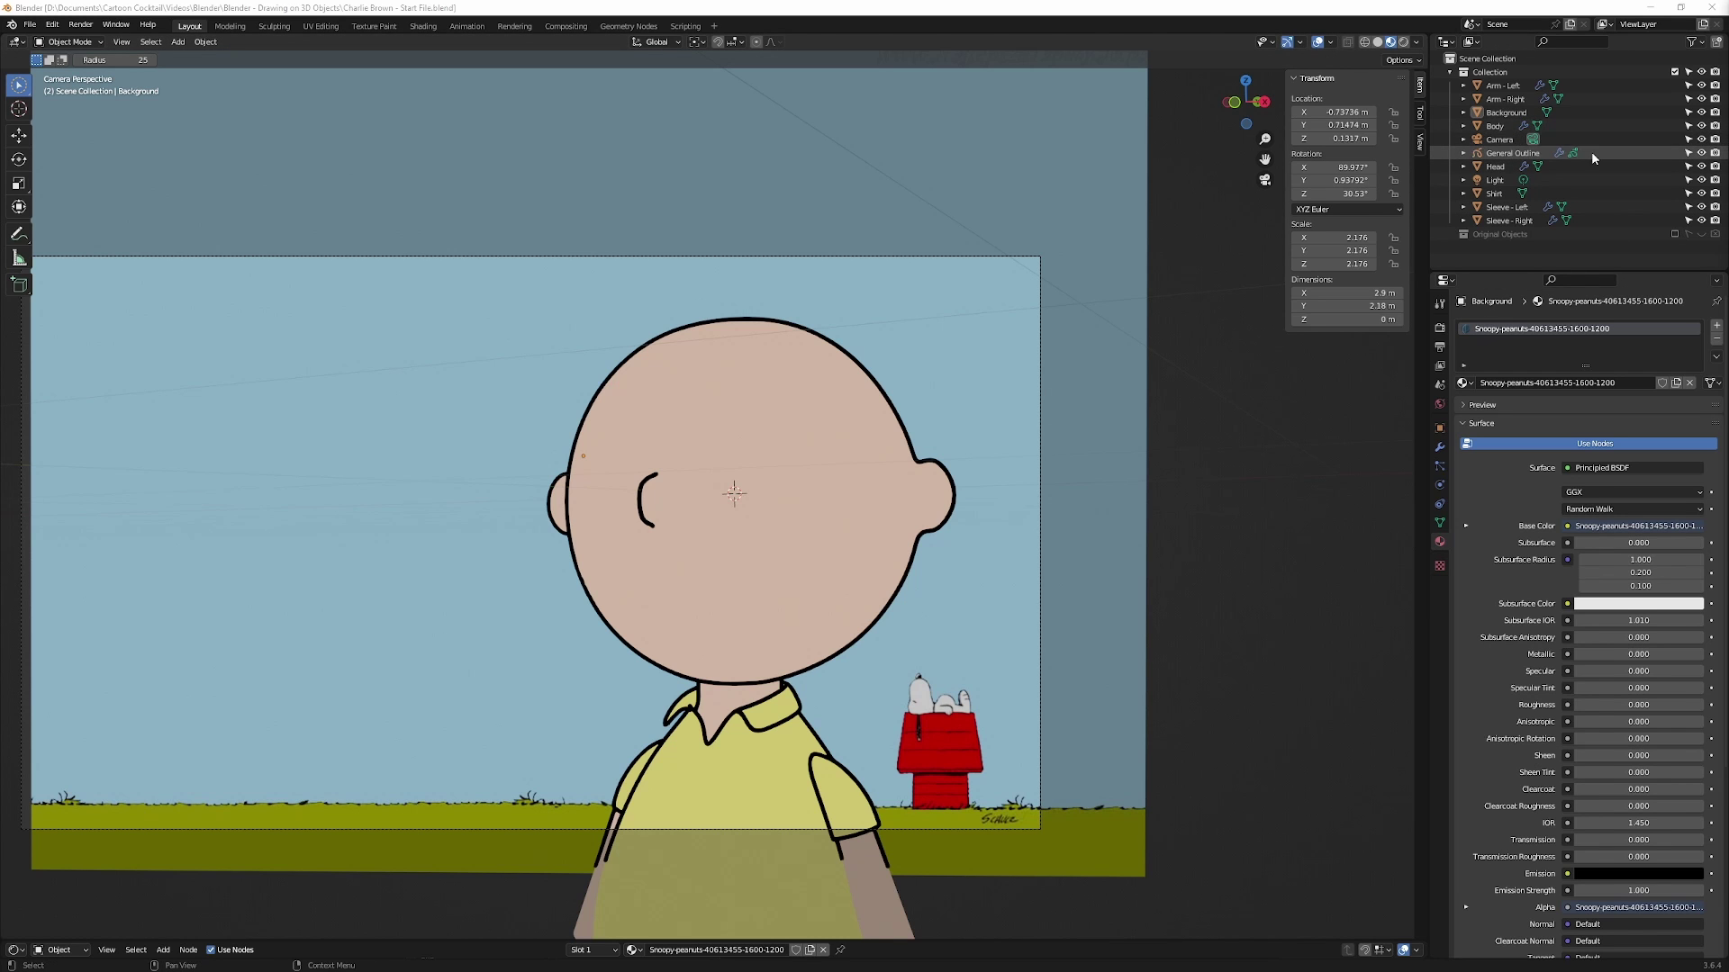
# Hide the sky-and-grass background, return to camera view and select General Outline.
pyautogui.press('h')
pyautogui.moveTo(990, 535); pyautogui.dragTo(1010, 495, button='middle')
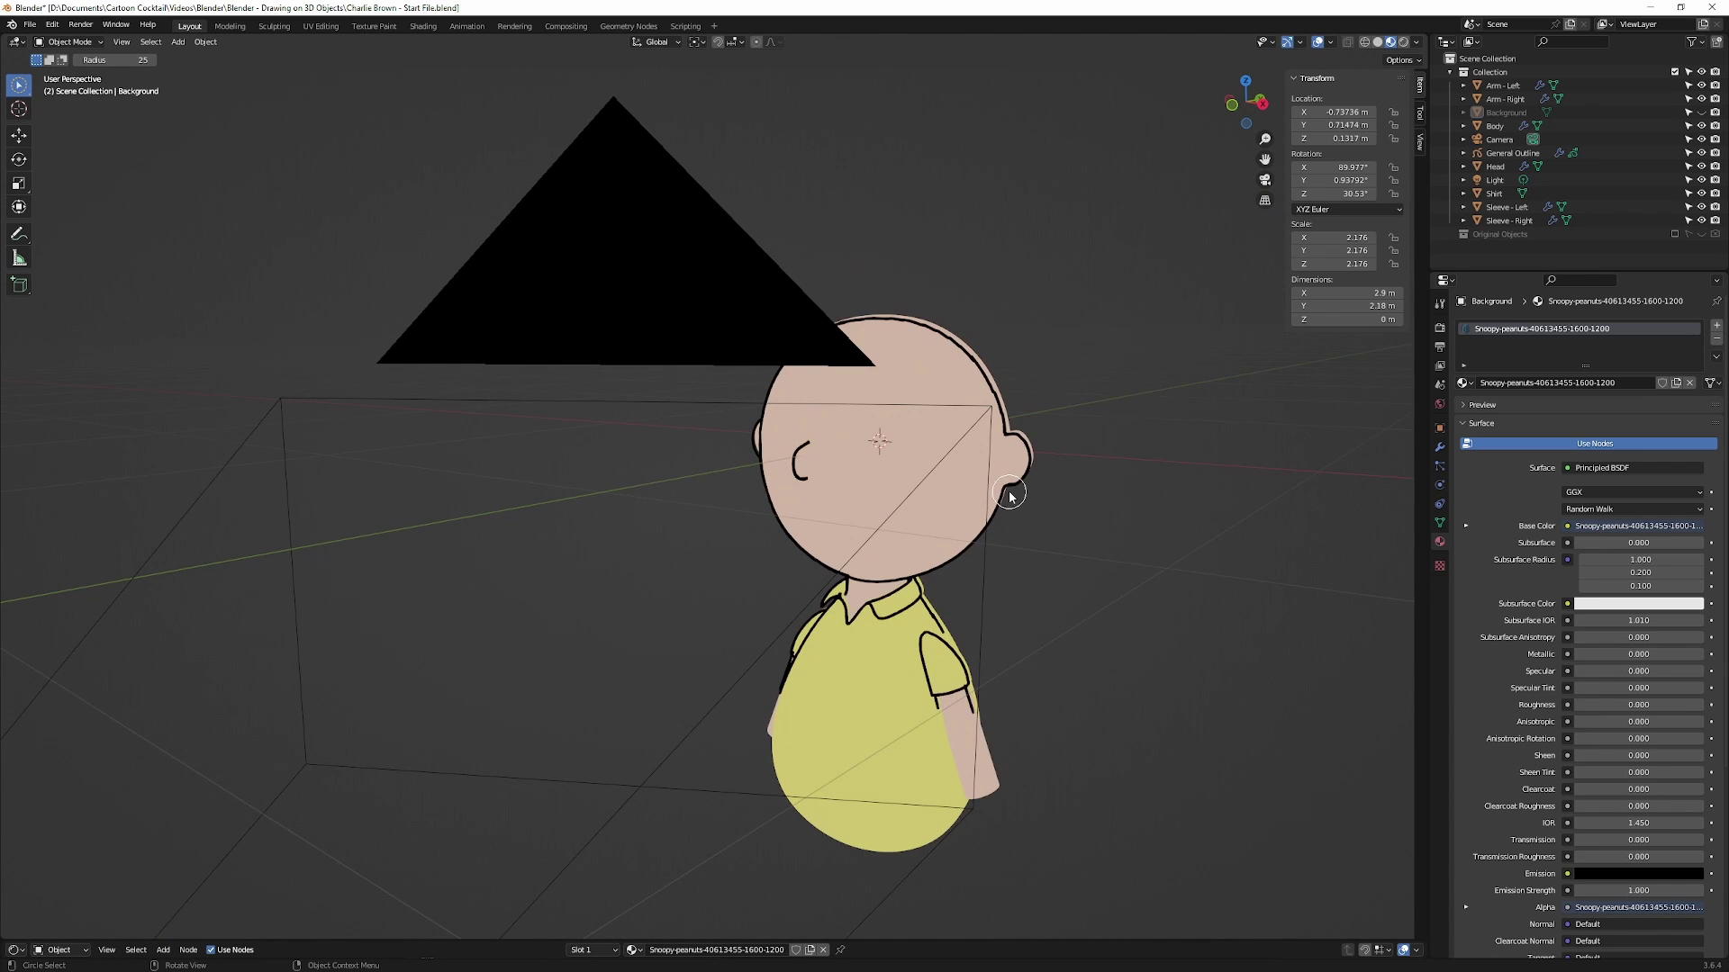
pyautogui.press('KP_0')
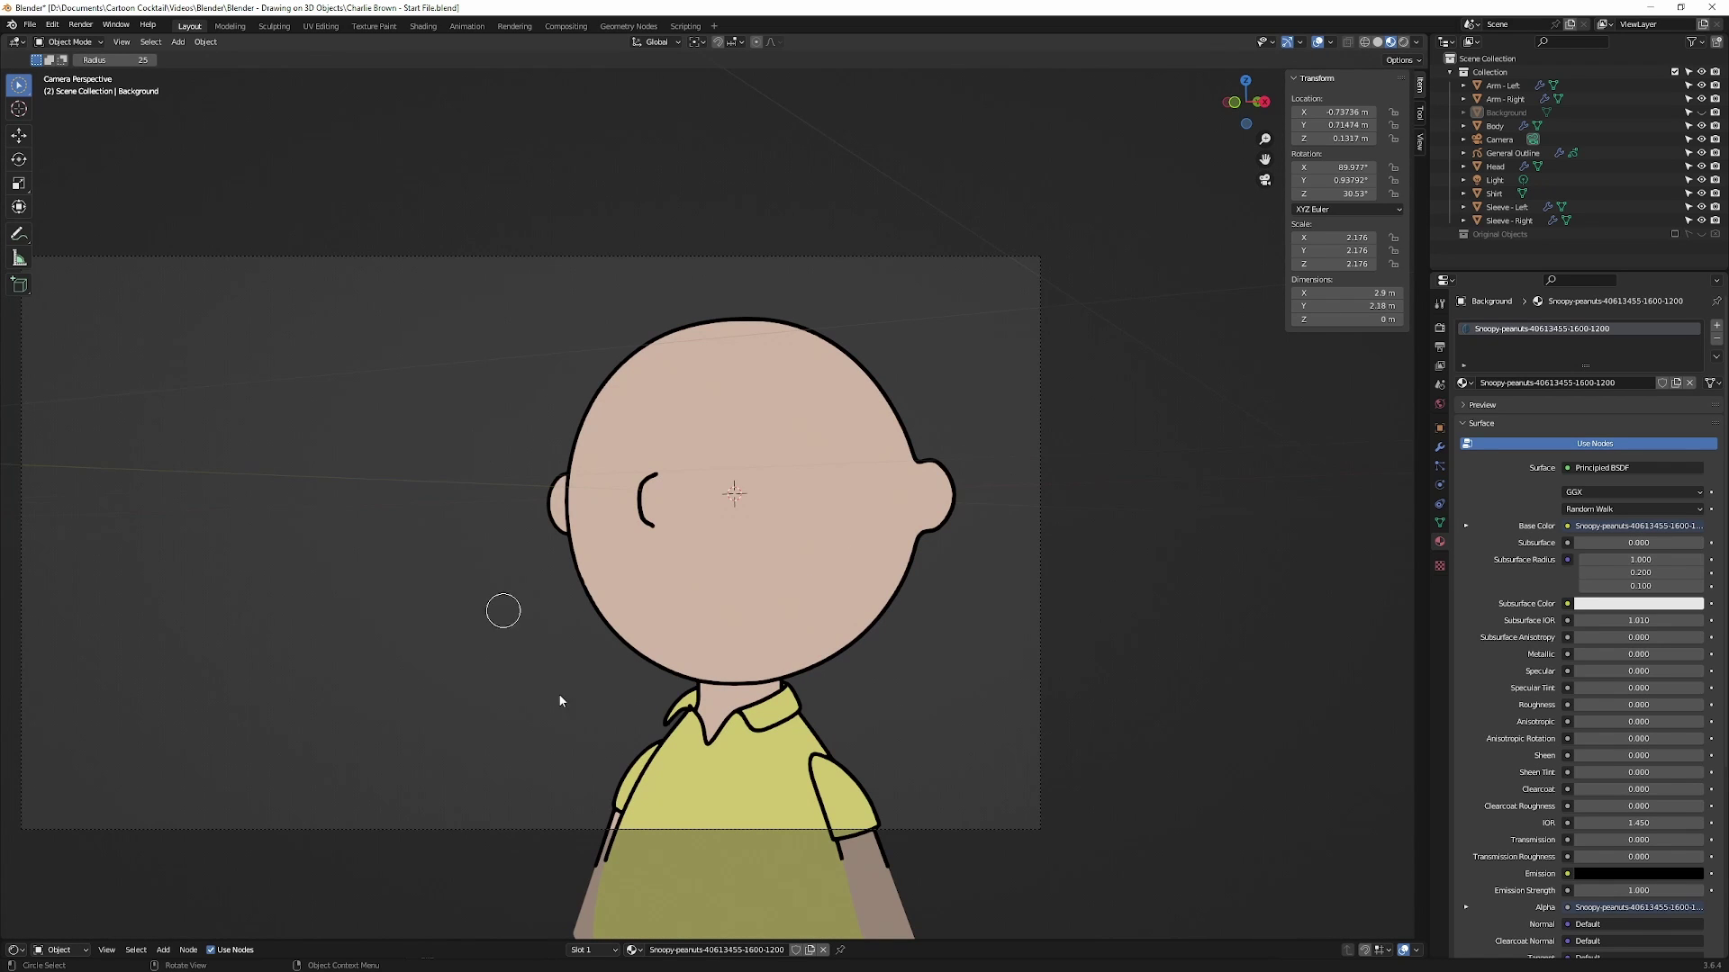
pyautogui.click(1496, 153)
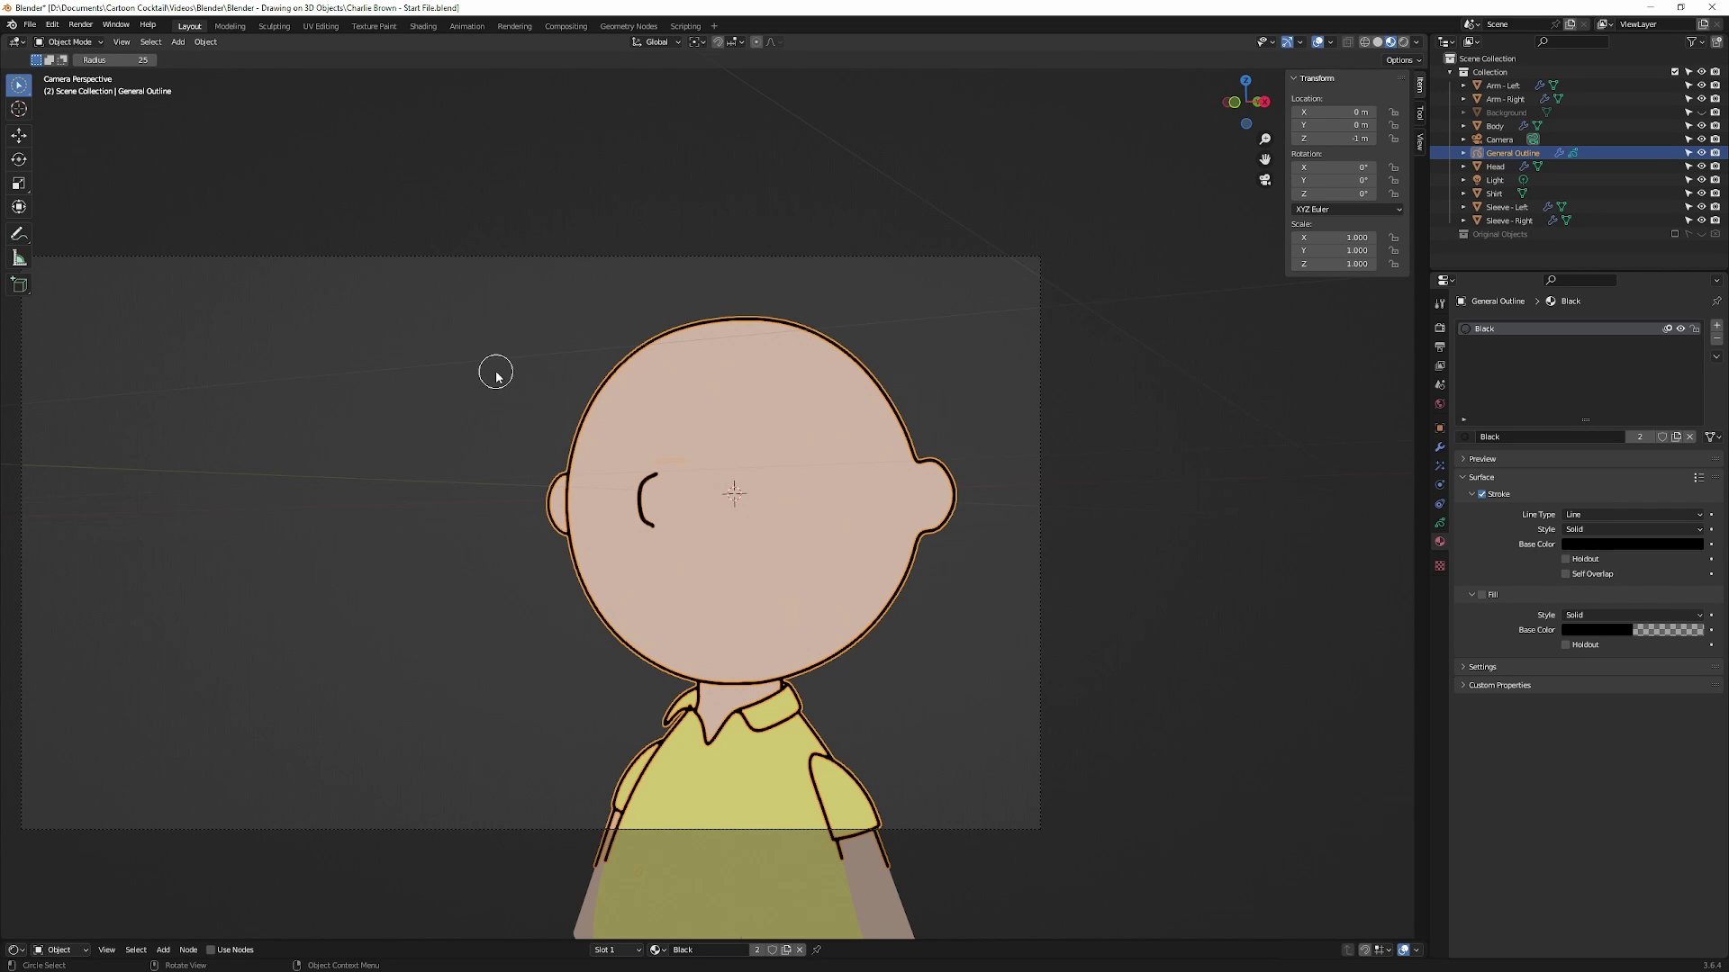
# Add a blank grease pencil object and rename it Mouth.
pyautogui.hotkey('shift', 'a')
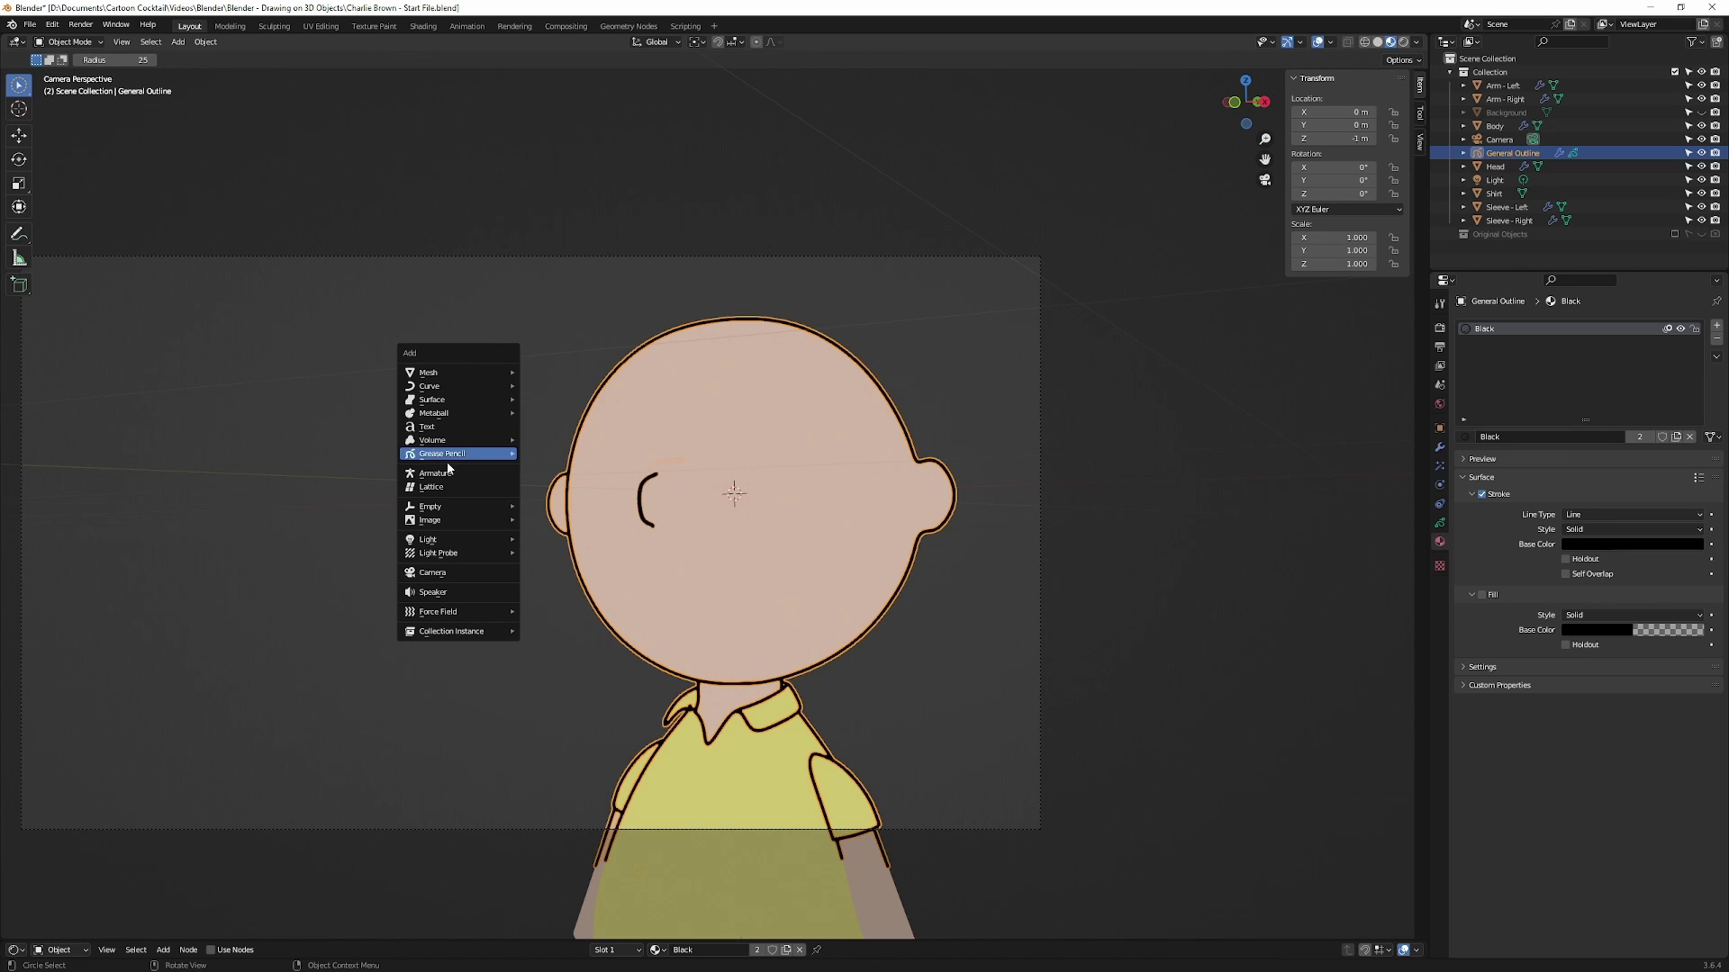
pyautogui.moveTo(451, 453)
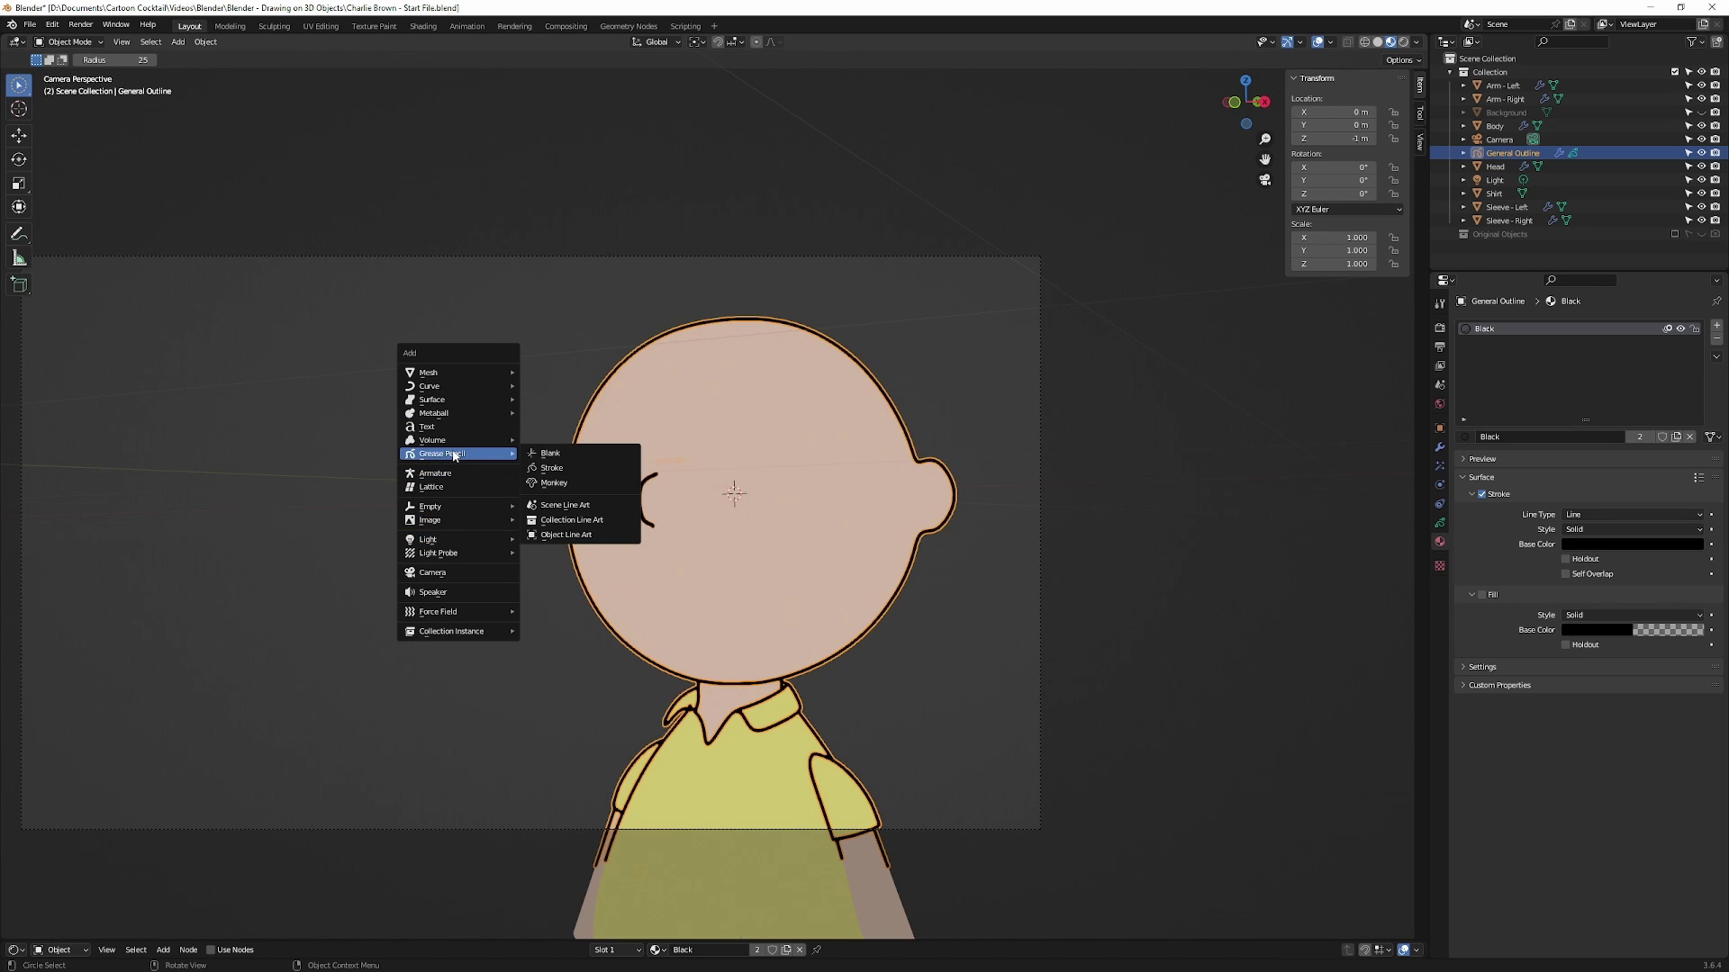
pyautogui.click(545, 437)
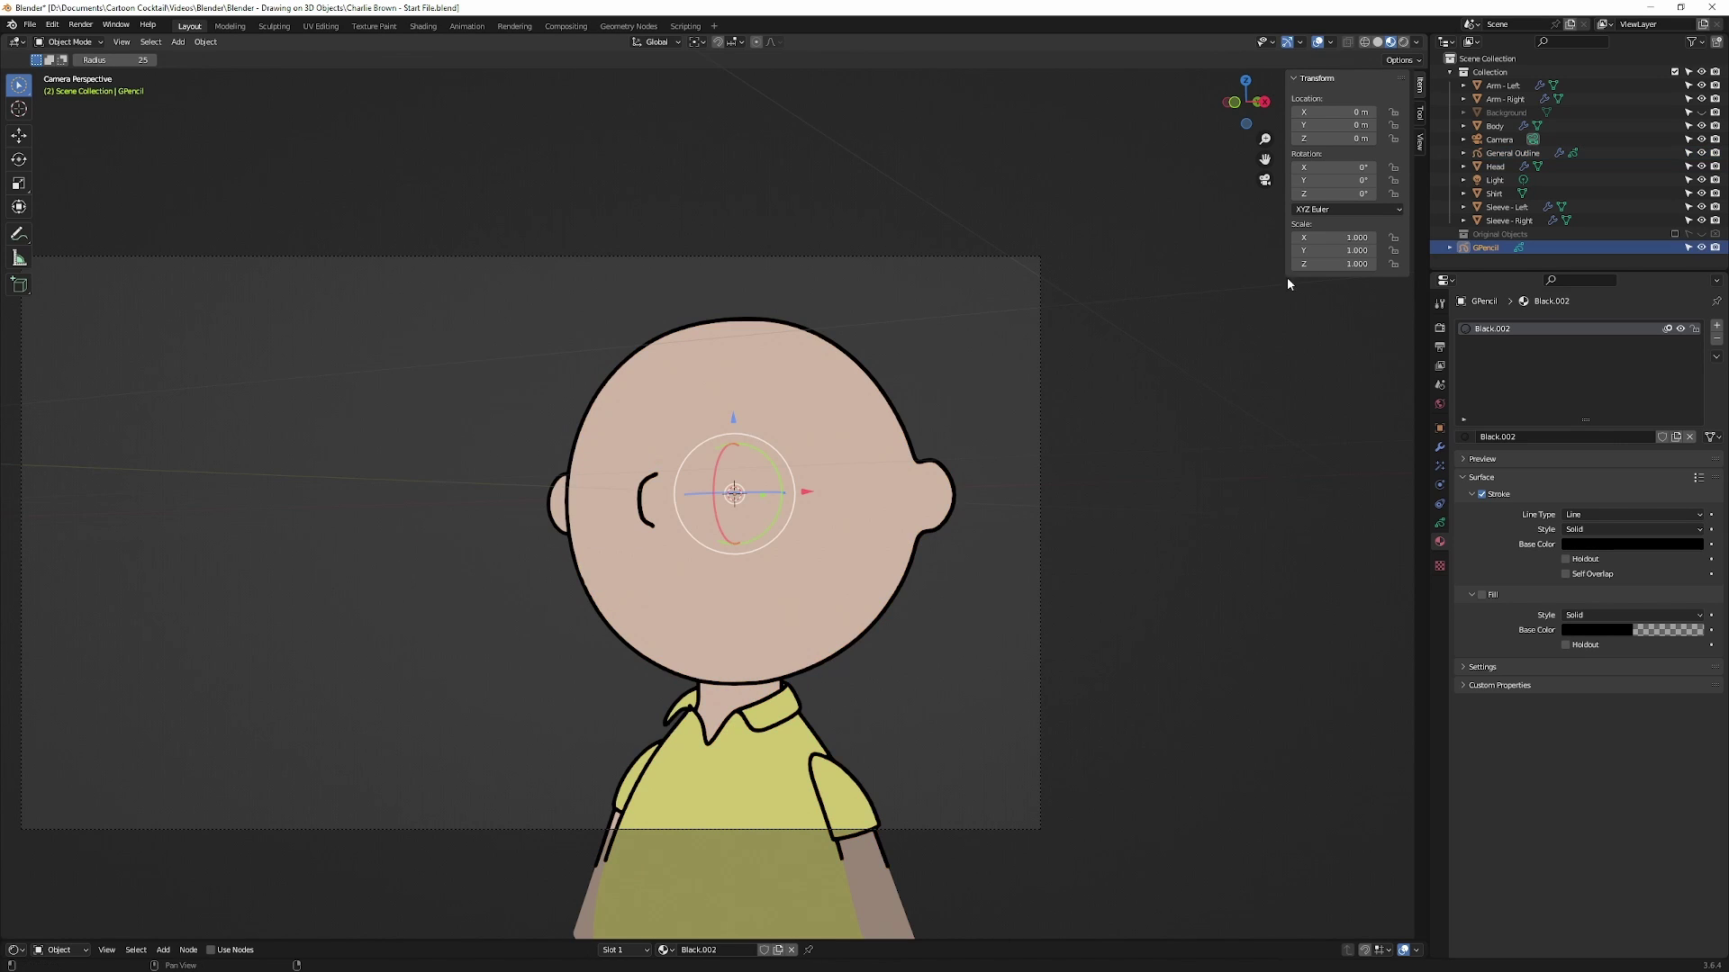
pyautogui.doubleClick(1484, 248)
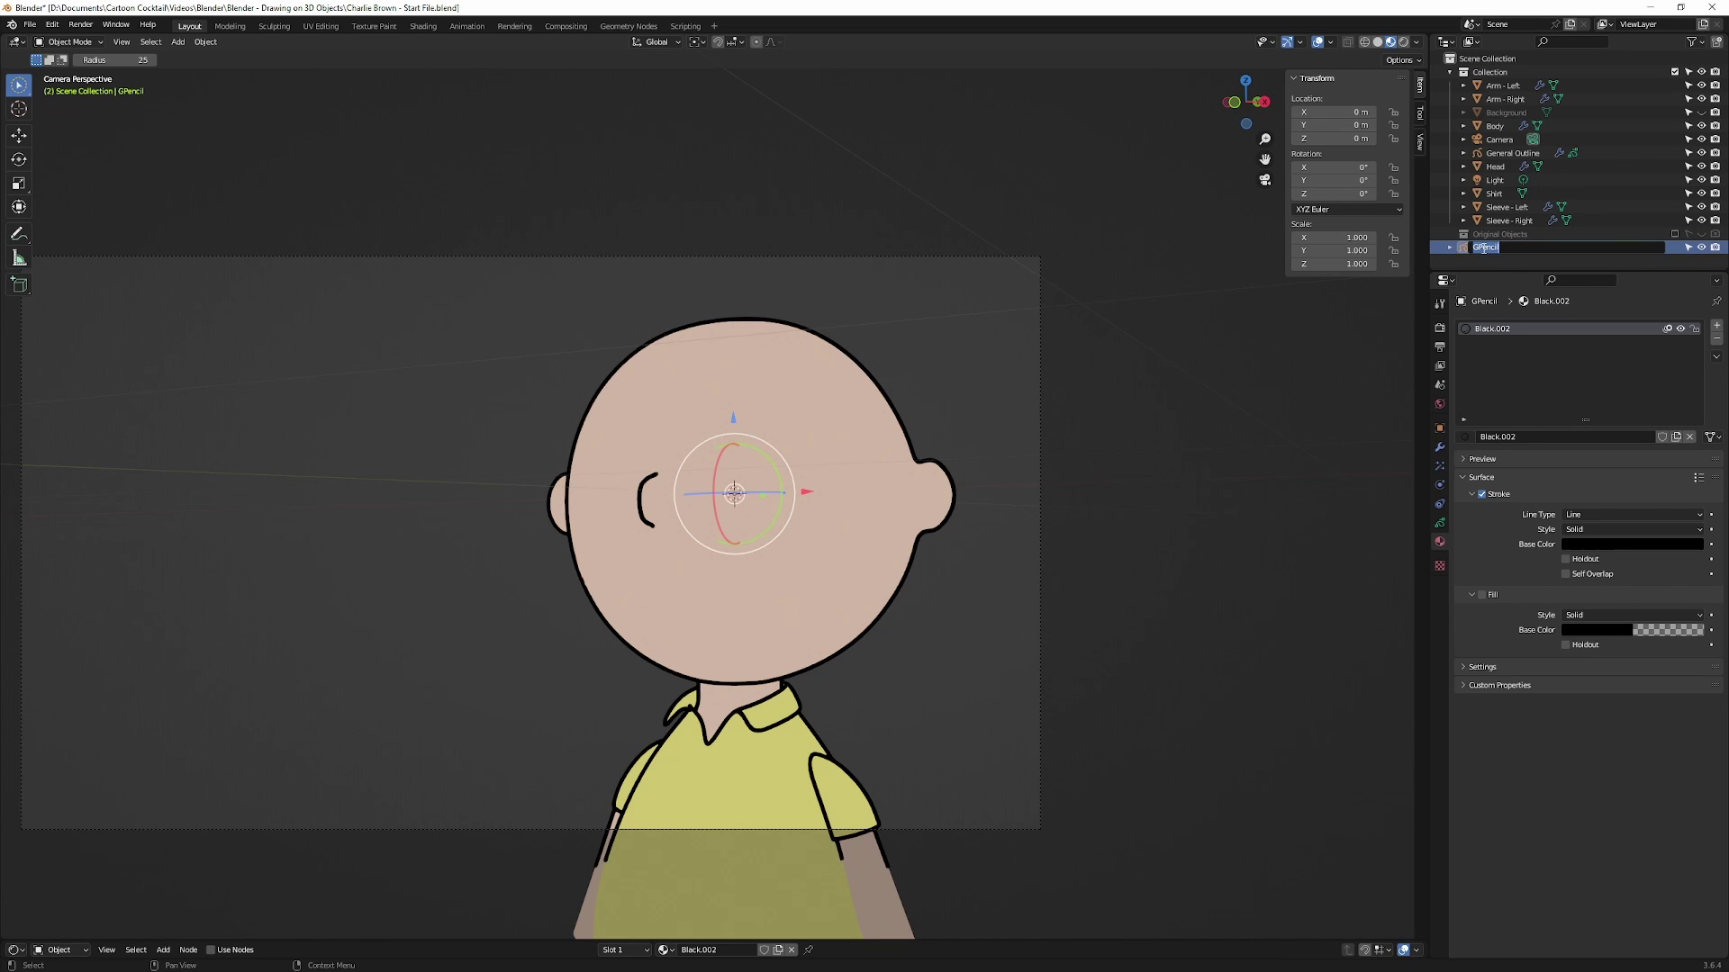
pyautogui.write('Mouth')
pyautogui.press('Return')
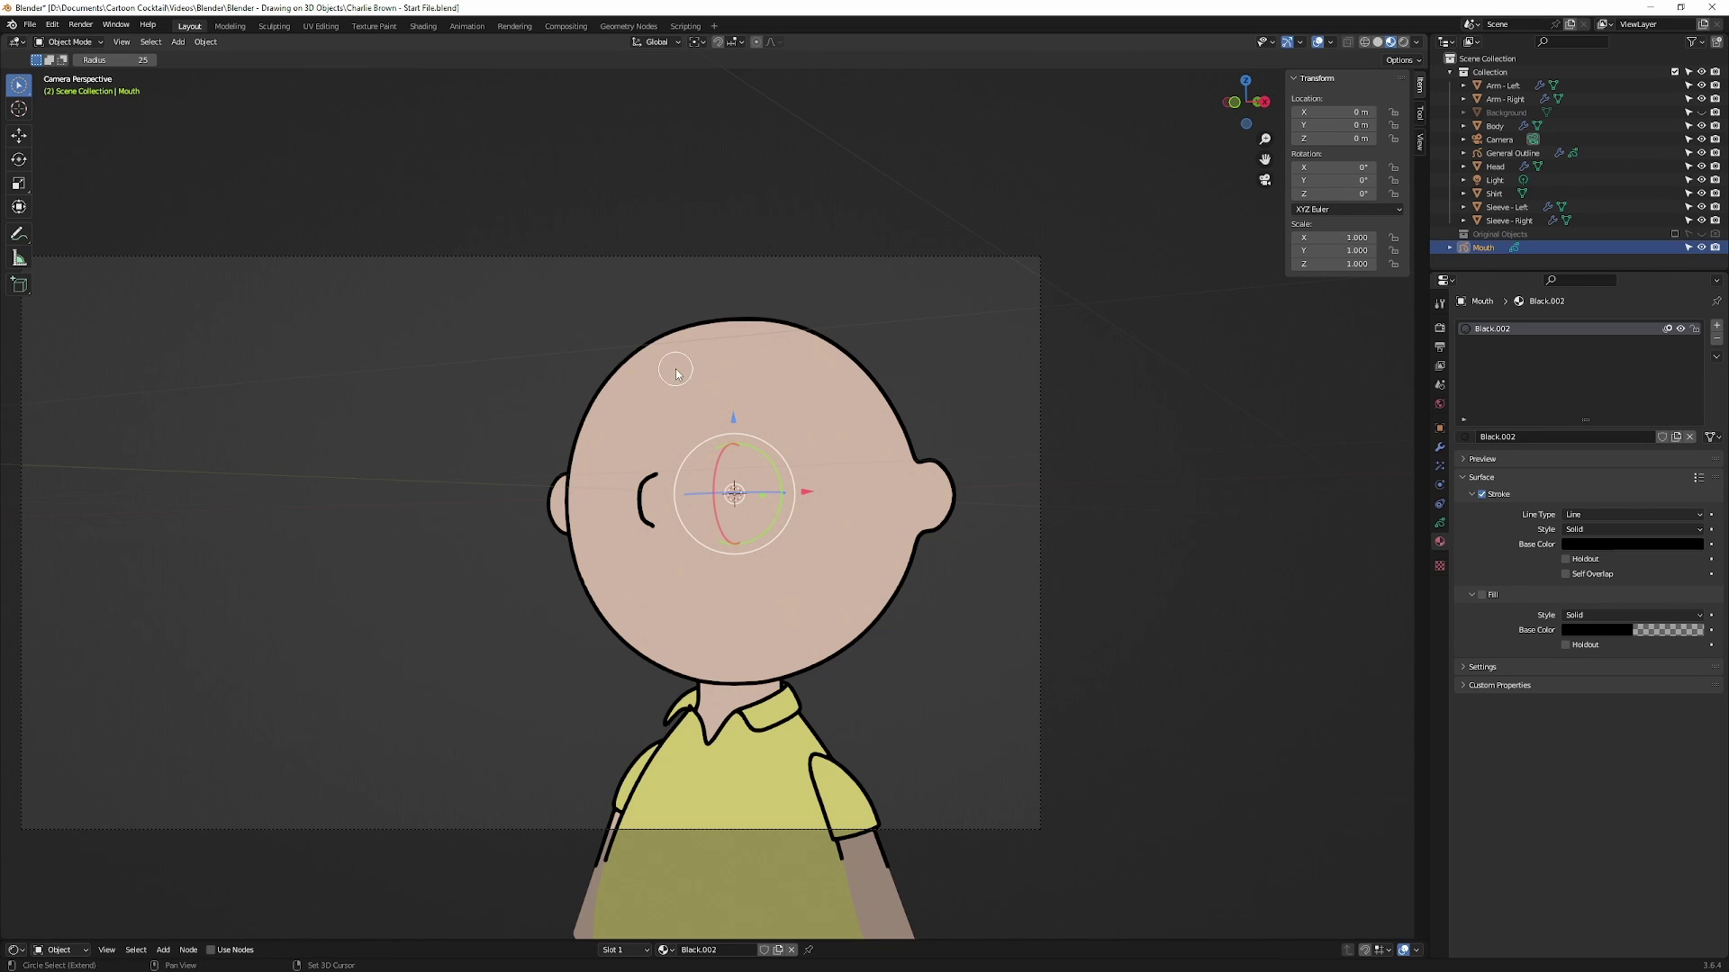
# Add a second blank grease pencil object named Eyes.
pyautogui.hotkey('shift', 'a')
pyautogui.click(727, 369)
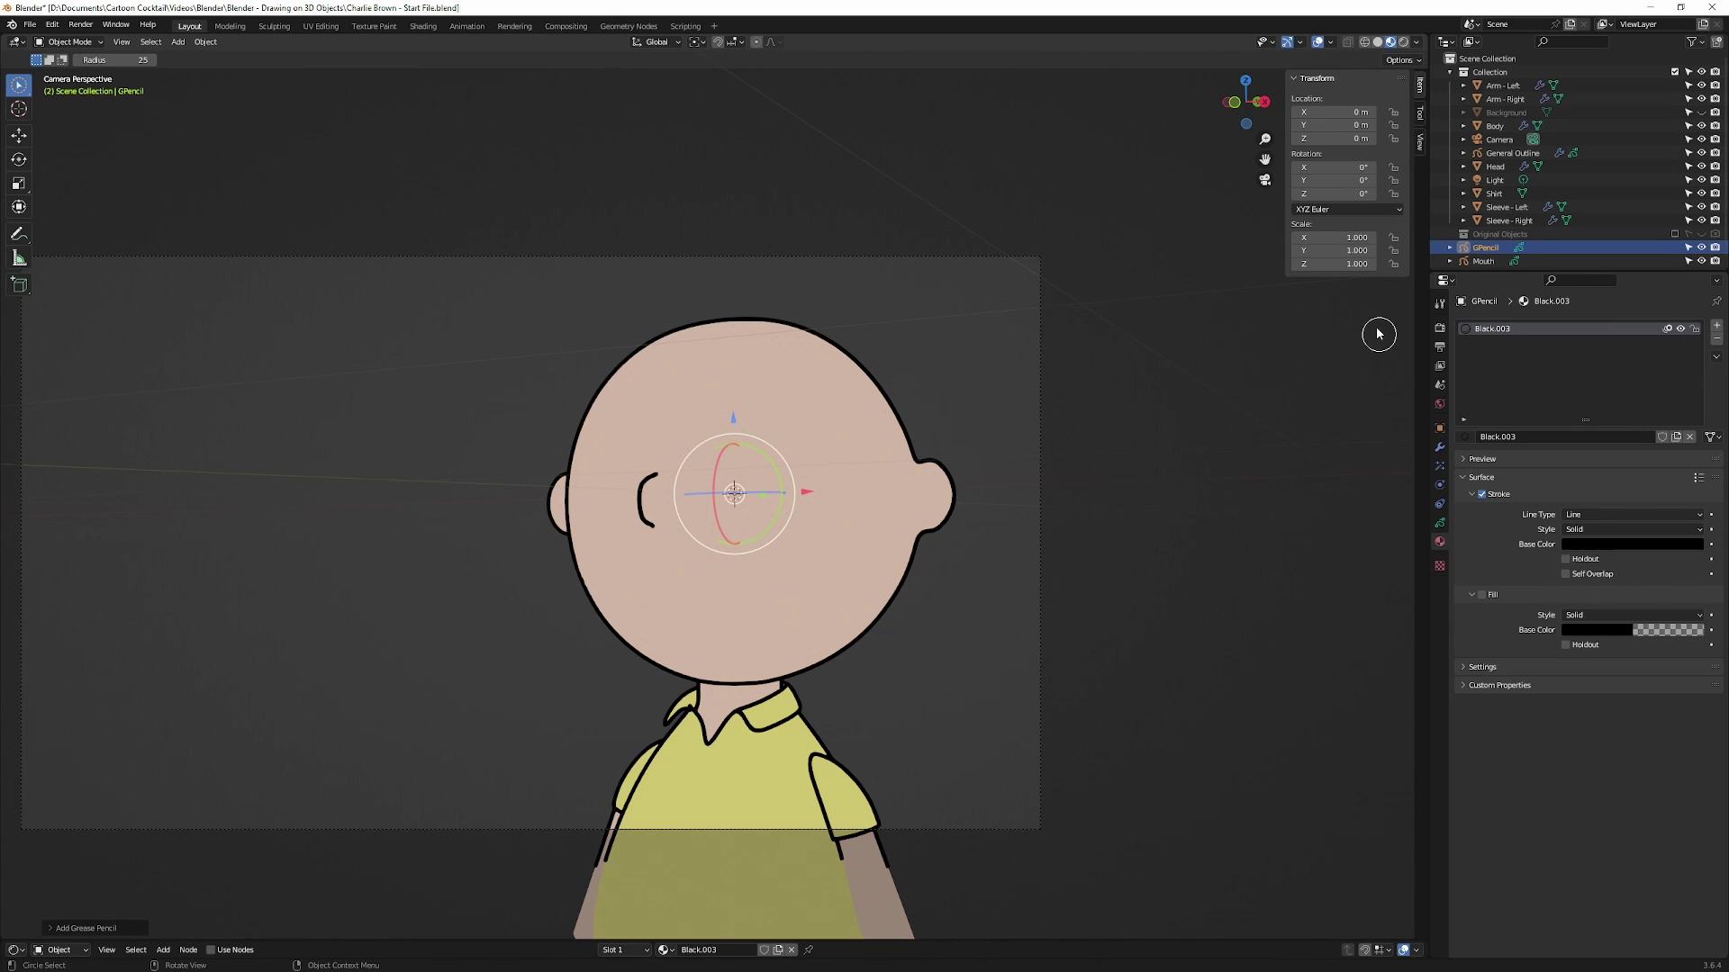
pyautogui.doubleClick(1486, 248)
pyautogui.write('Eyes')
pyautogui.press('Return')
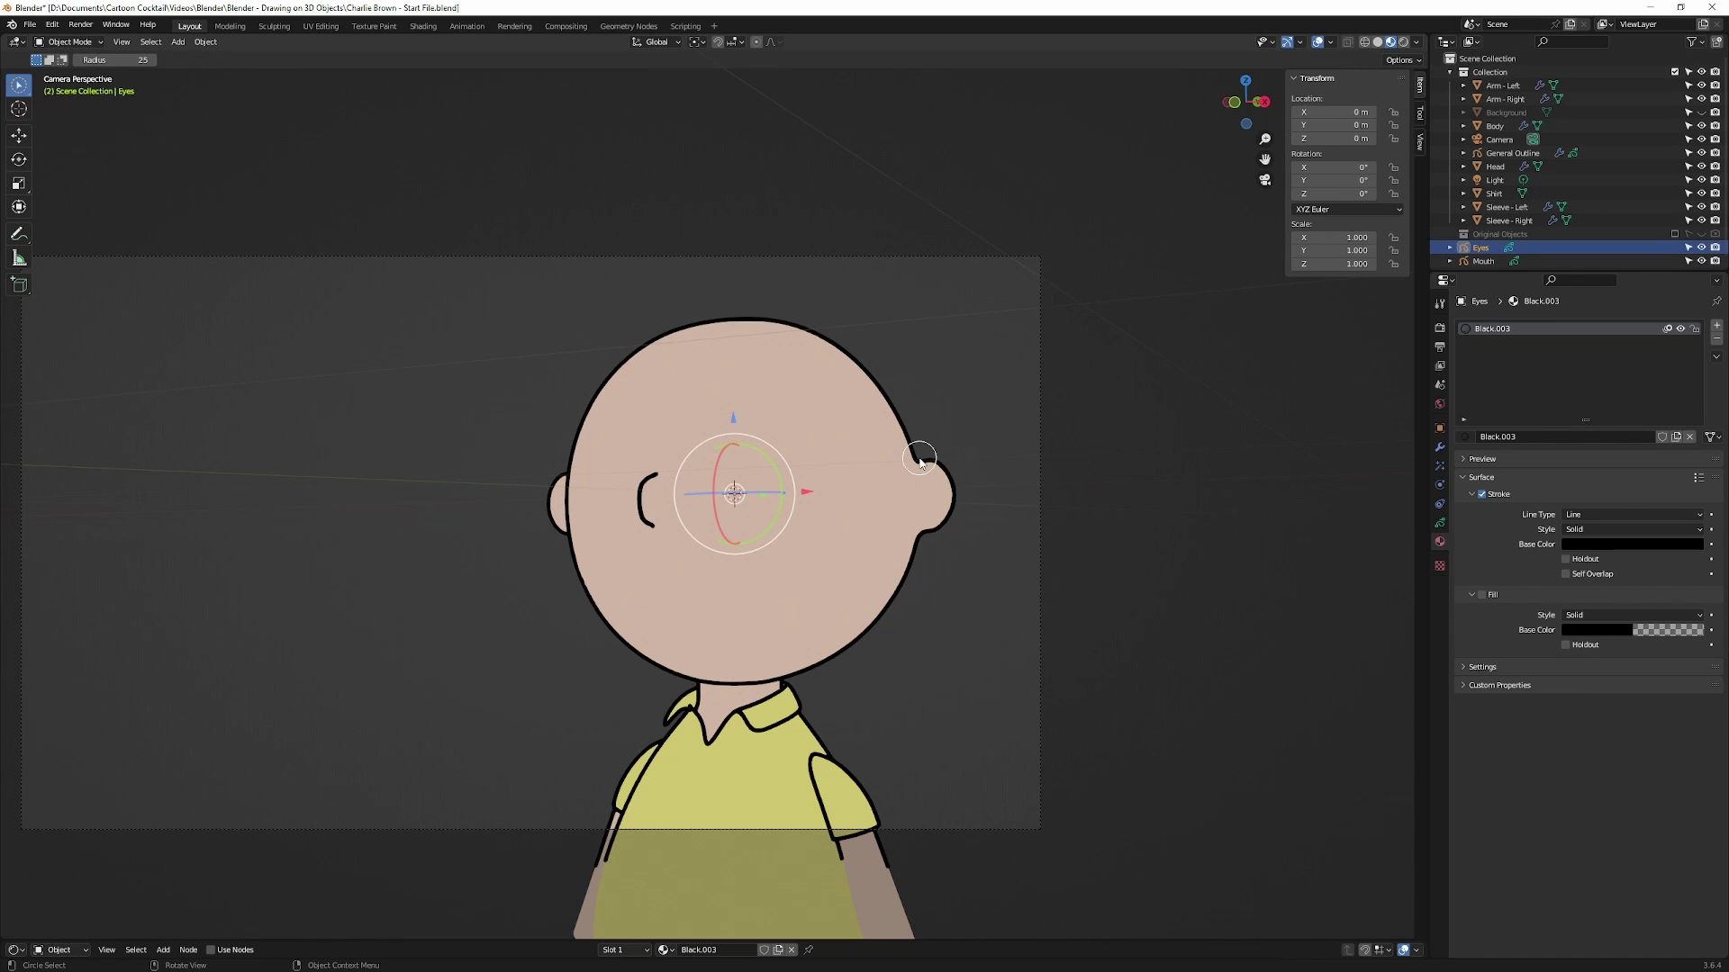
# Add another blank grease pencil object and rename it Hair.
pyautogui.hotkey('shift', 'a')
pyautogui.click(1167, 450)
pyautogui.press('F2')
pyautogui.write('Hair')
pyautogui.press('Return')
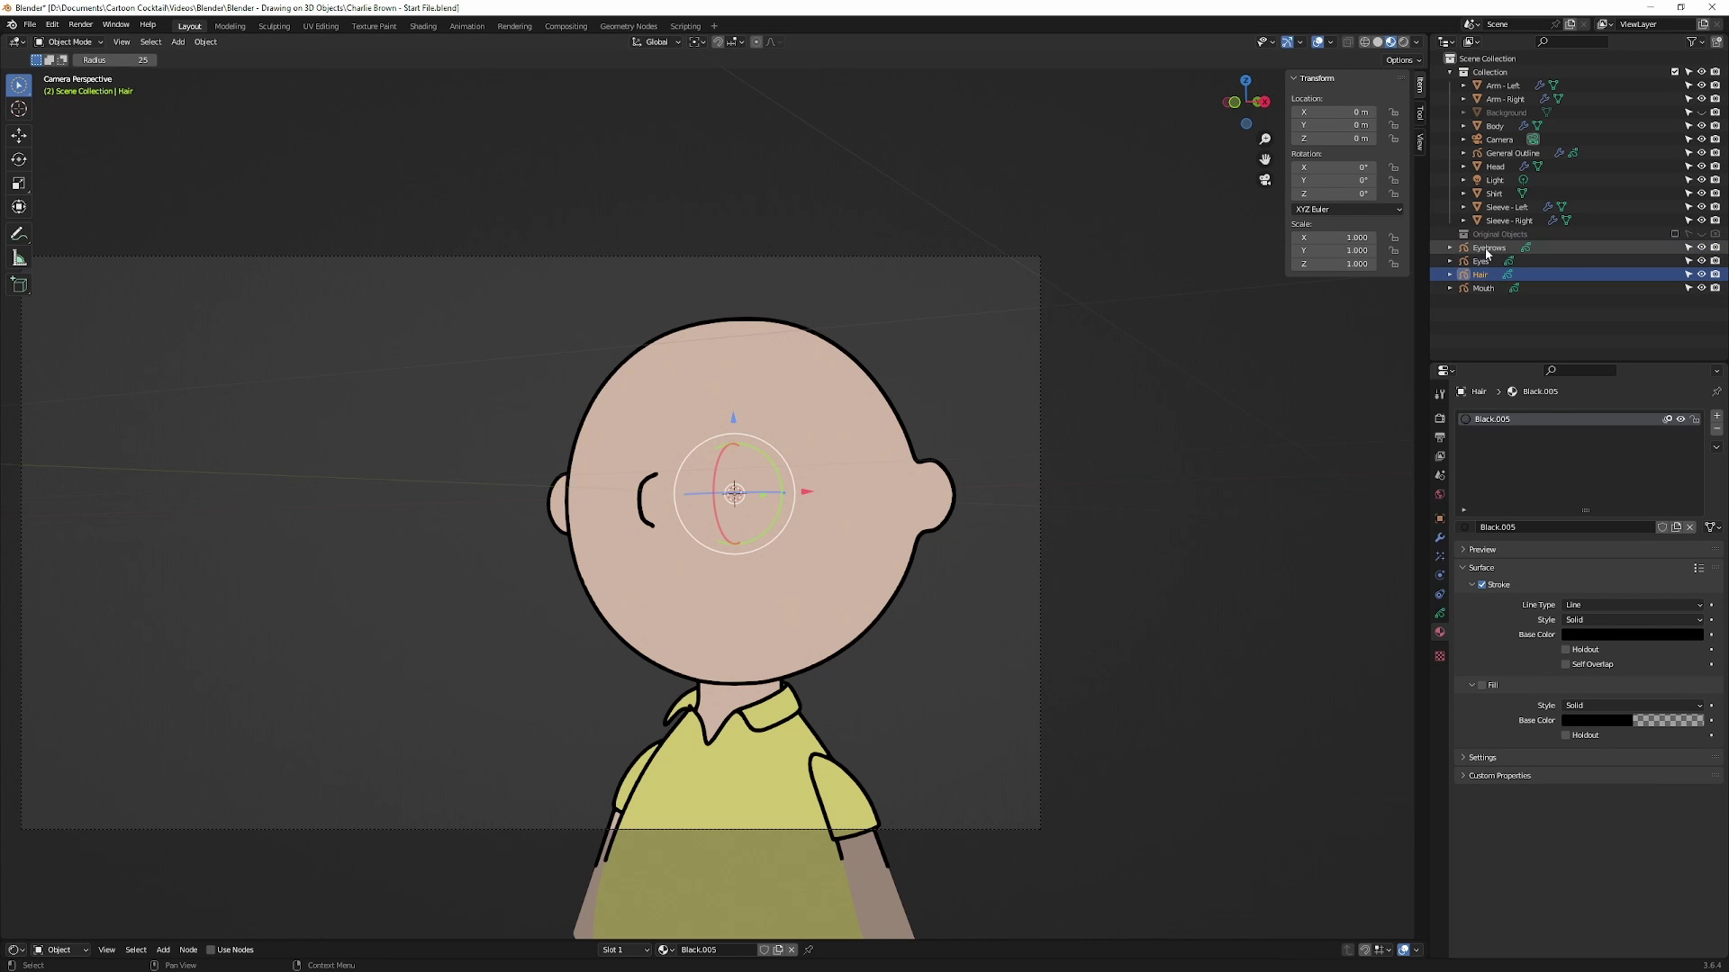
# Select Mouth and untick Use Lights on its grease pencil layer.
pyautogui.click(1482, 289)
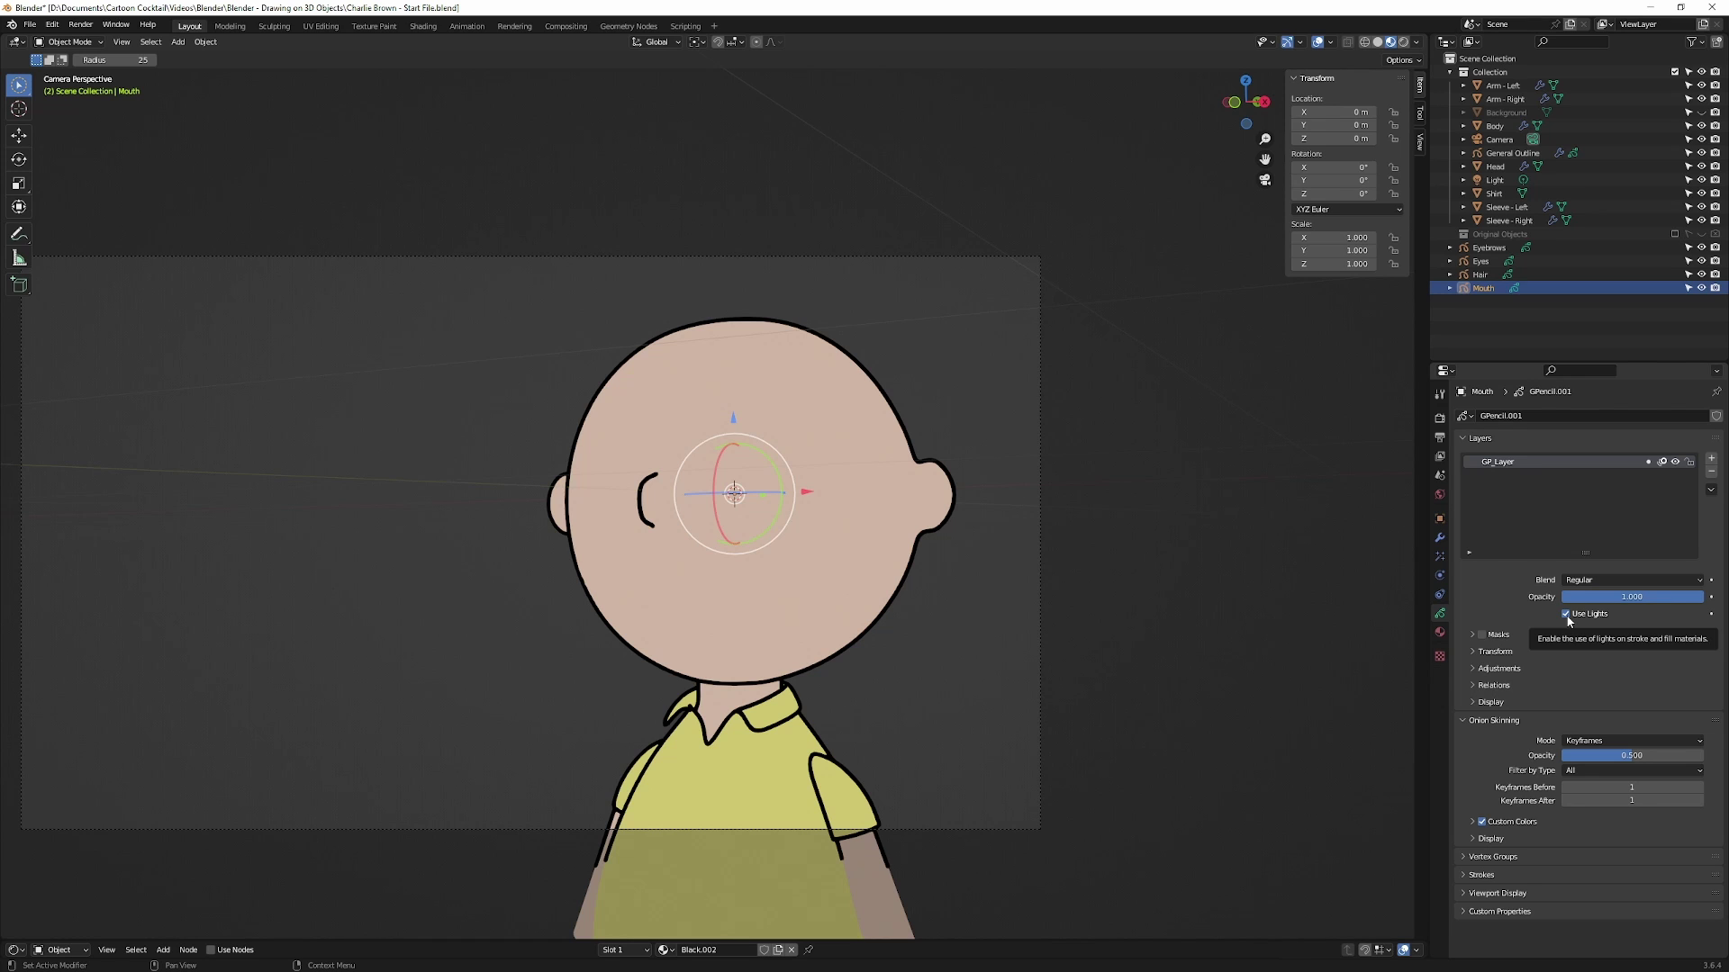
pyautogui.click(1567, 615)
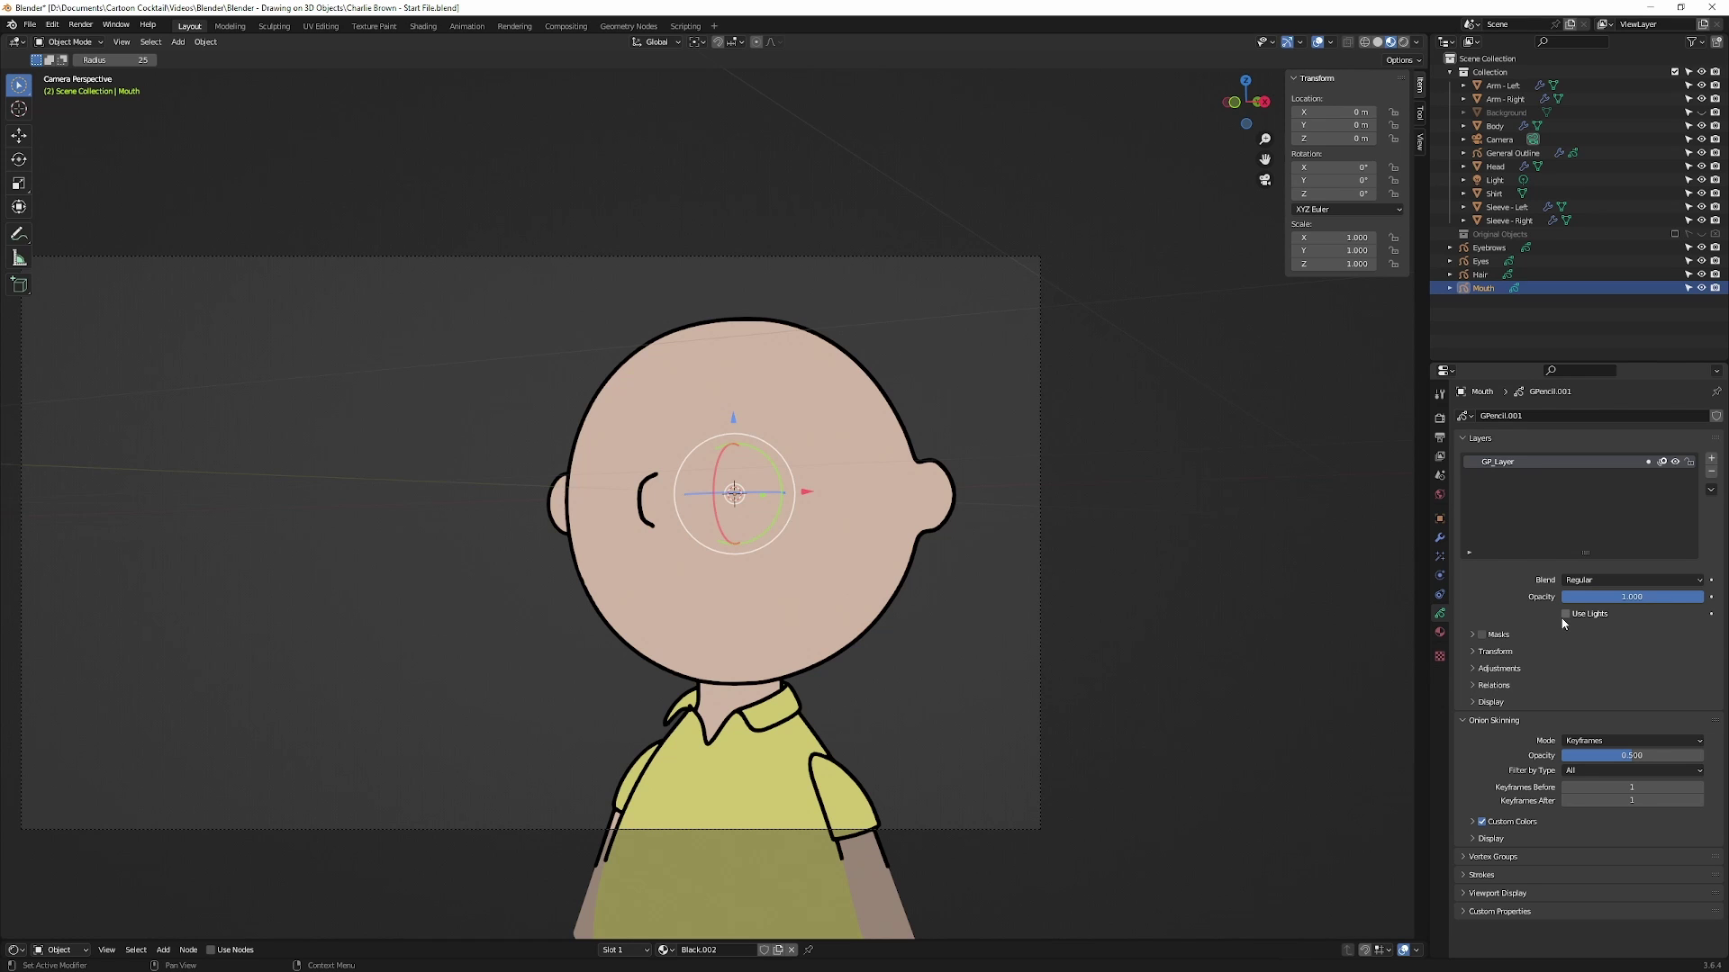
pyautogui.click(1441, 633)
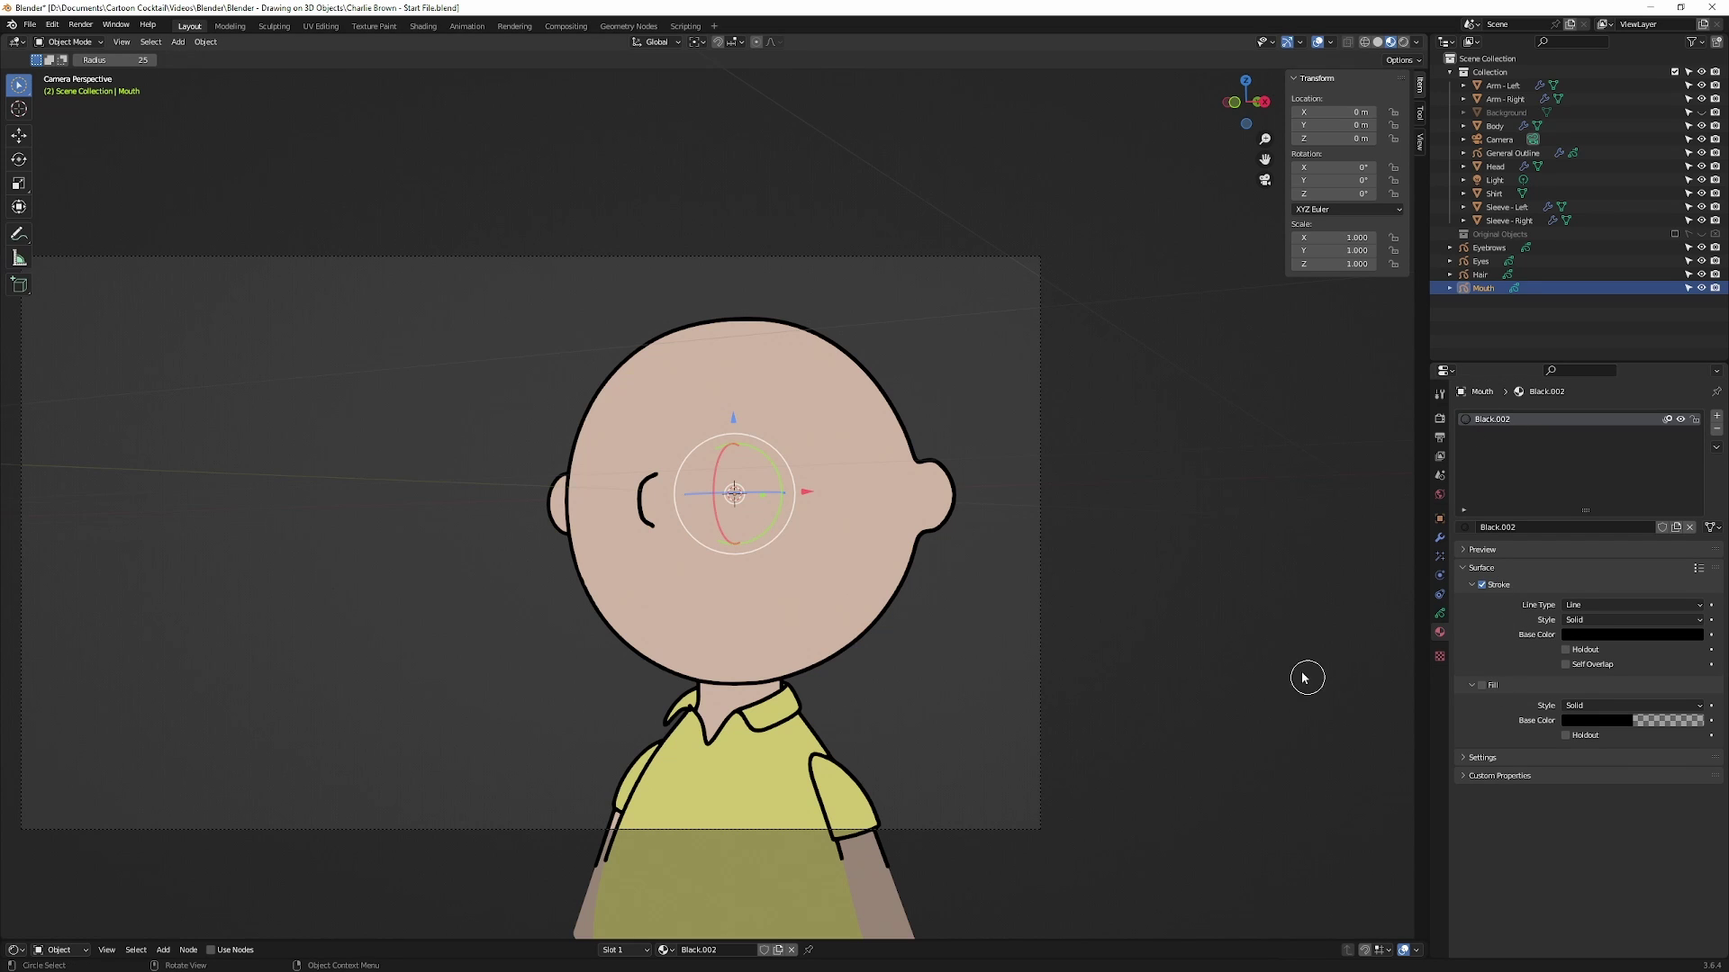
pyautogui.click(1440, 613)
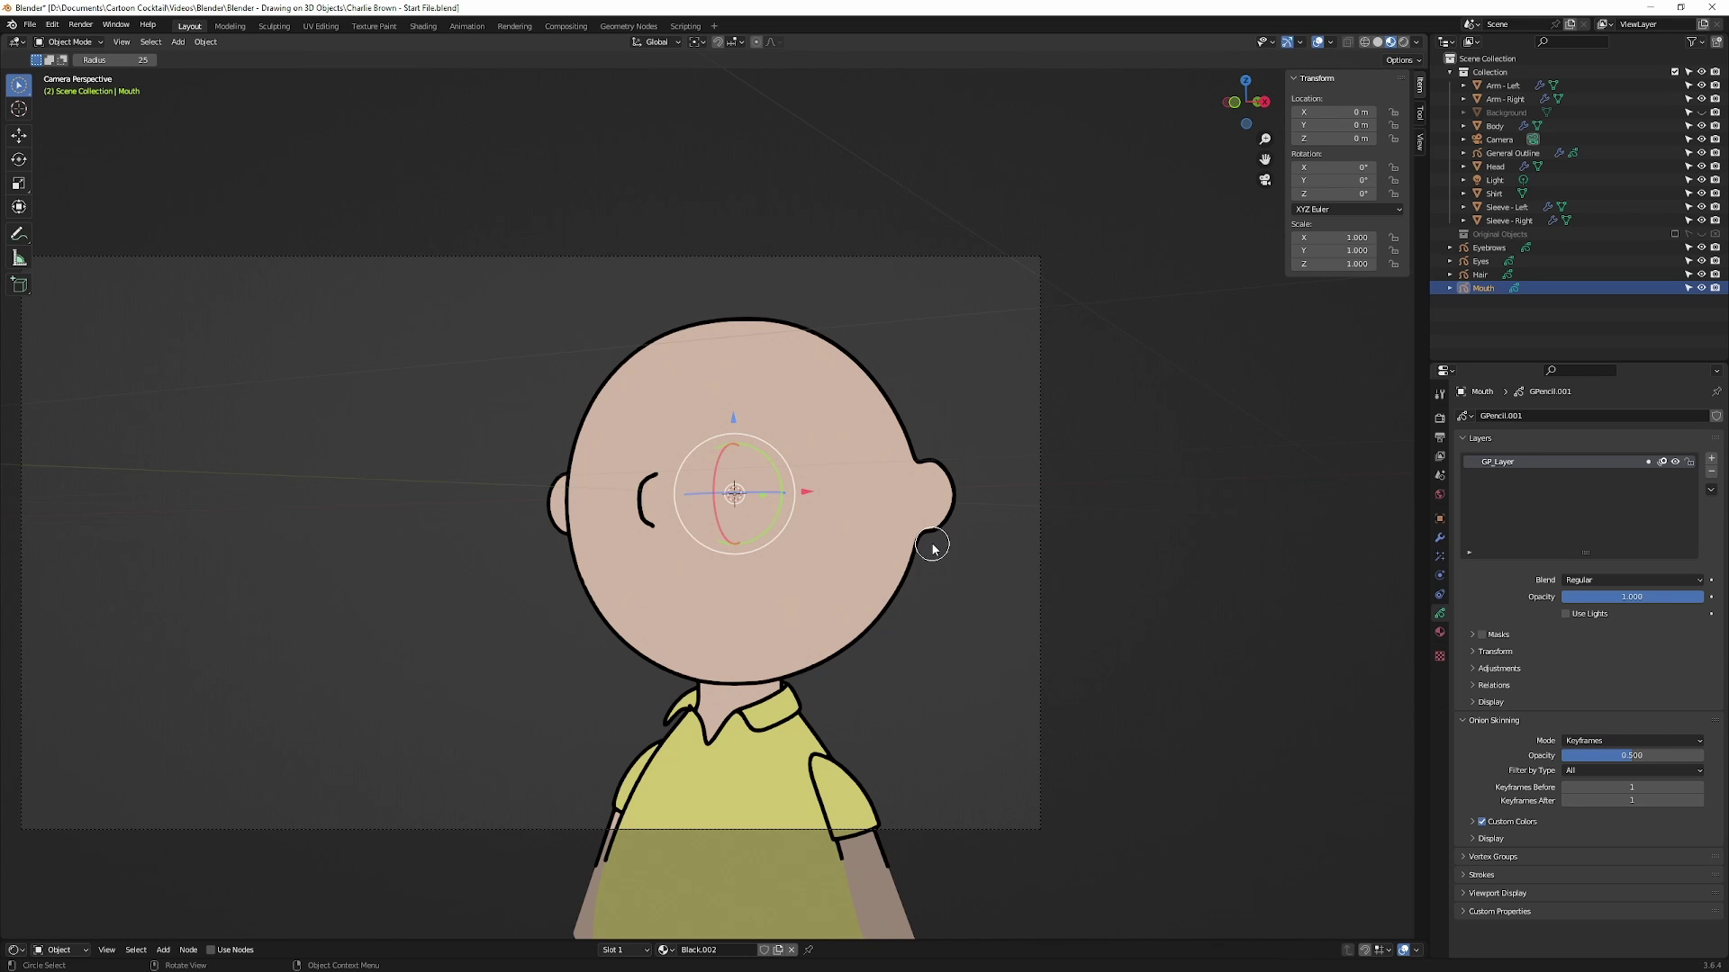
# Switch to front view and hide the Camera and General Outline objects.
pyautogui.press('KP_1')
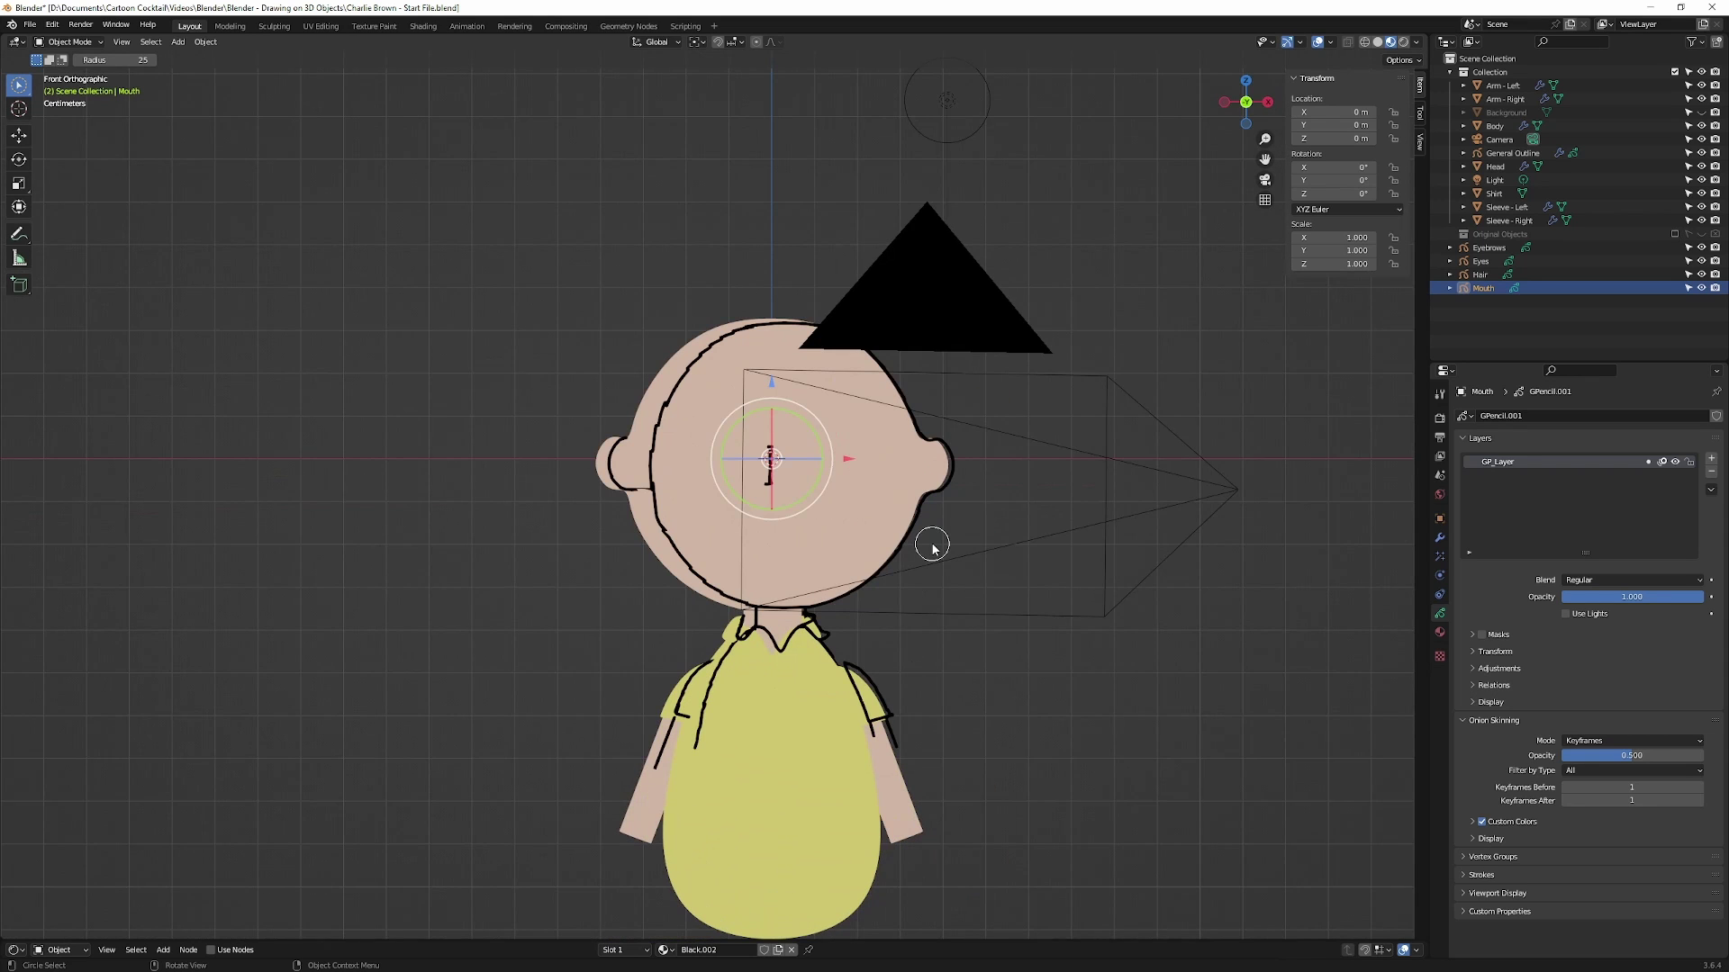
pyautogui.scroll(3, 932, 546)
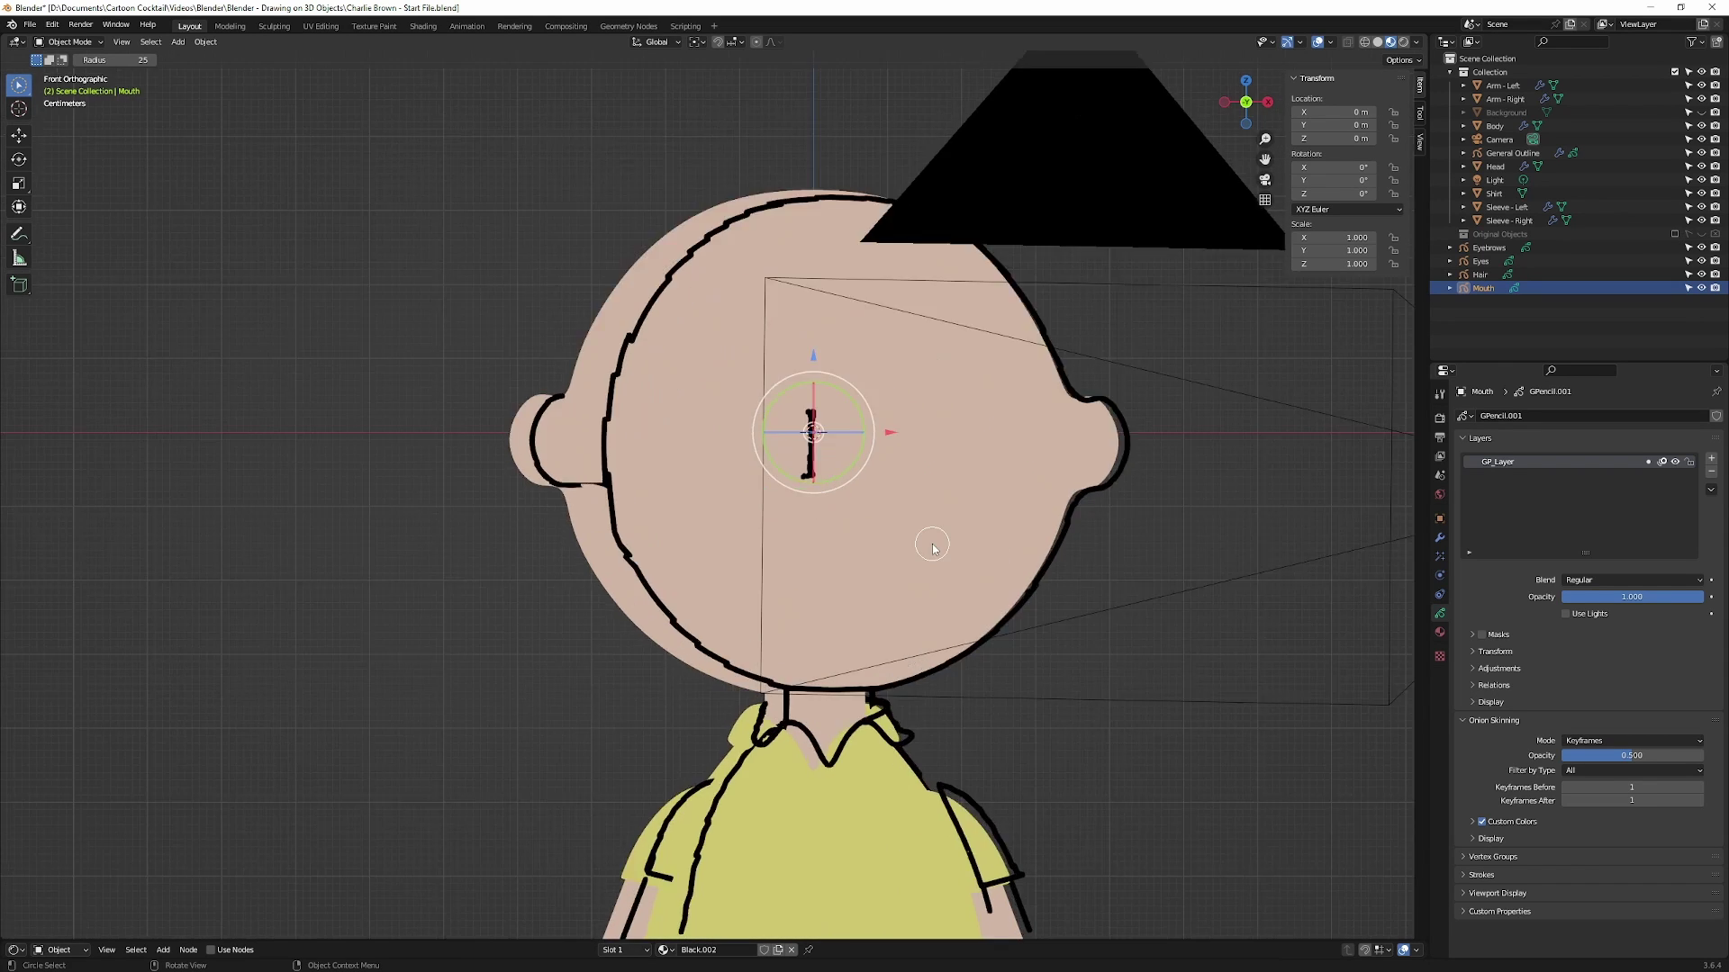
pyautogui.scroll(-1, 932, 546)
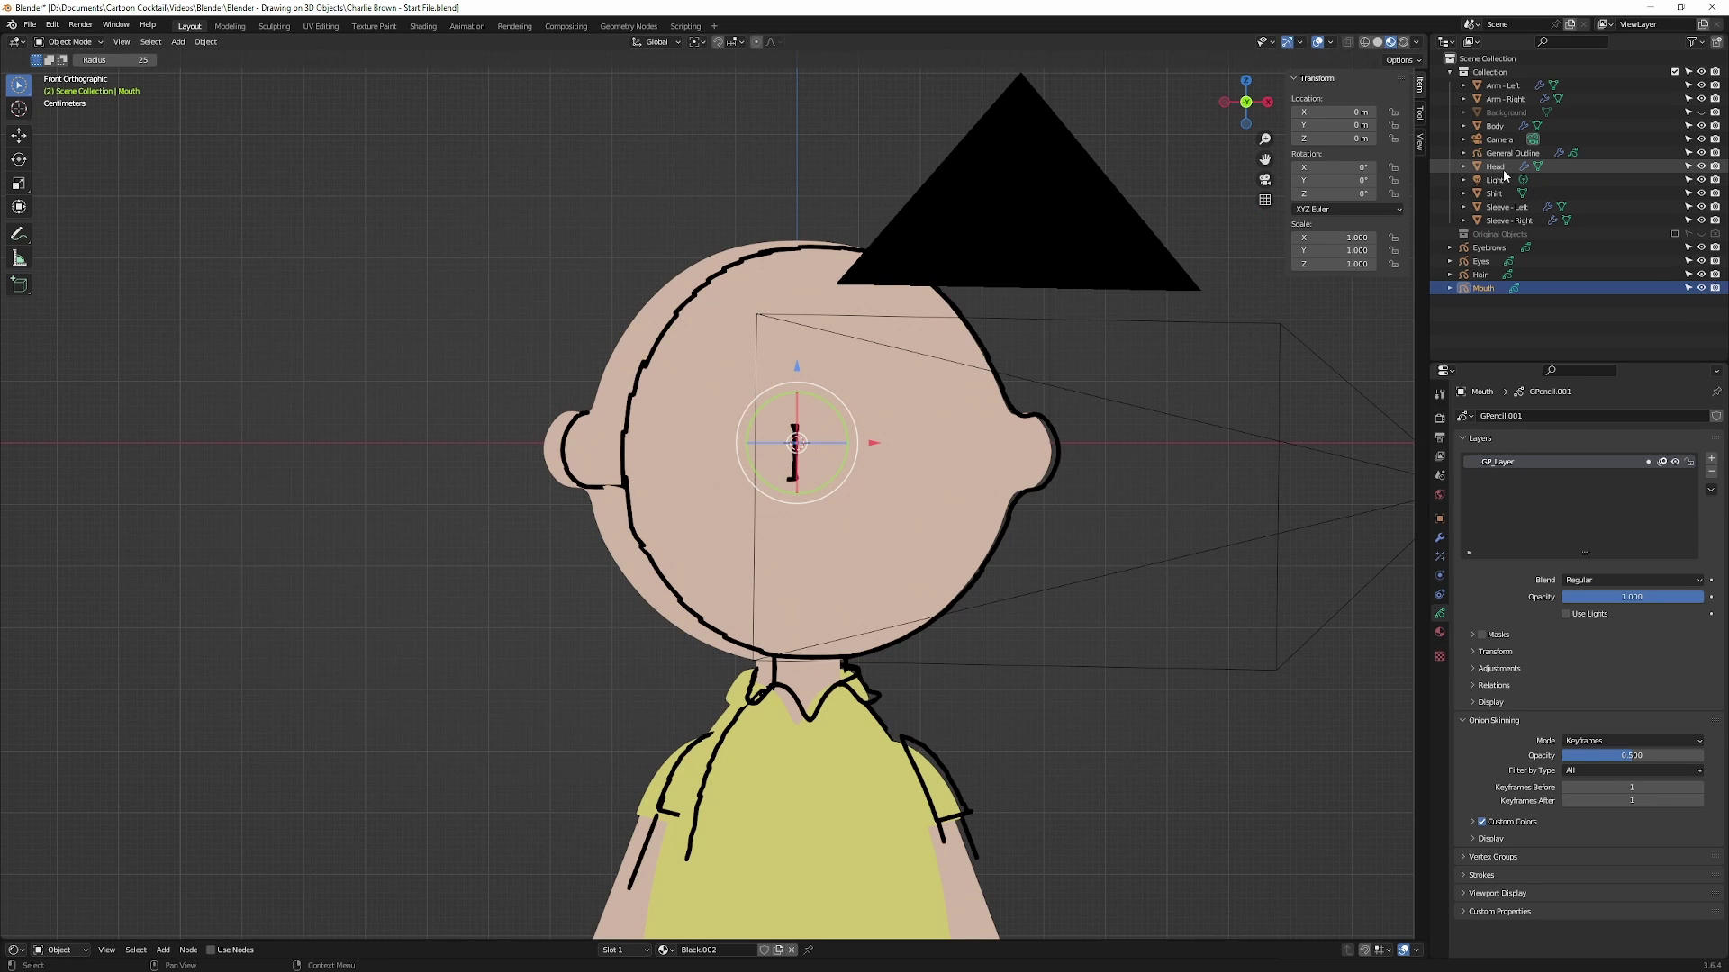
pyautogui.click(1700, 140)
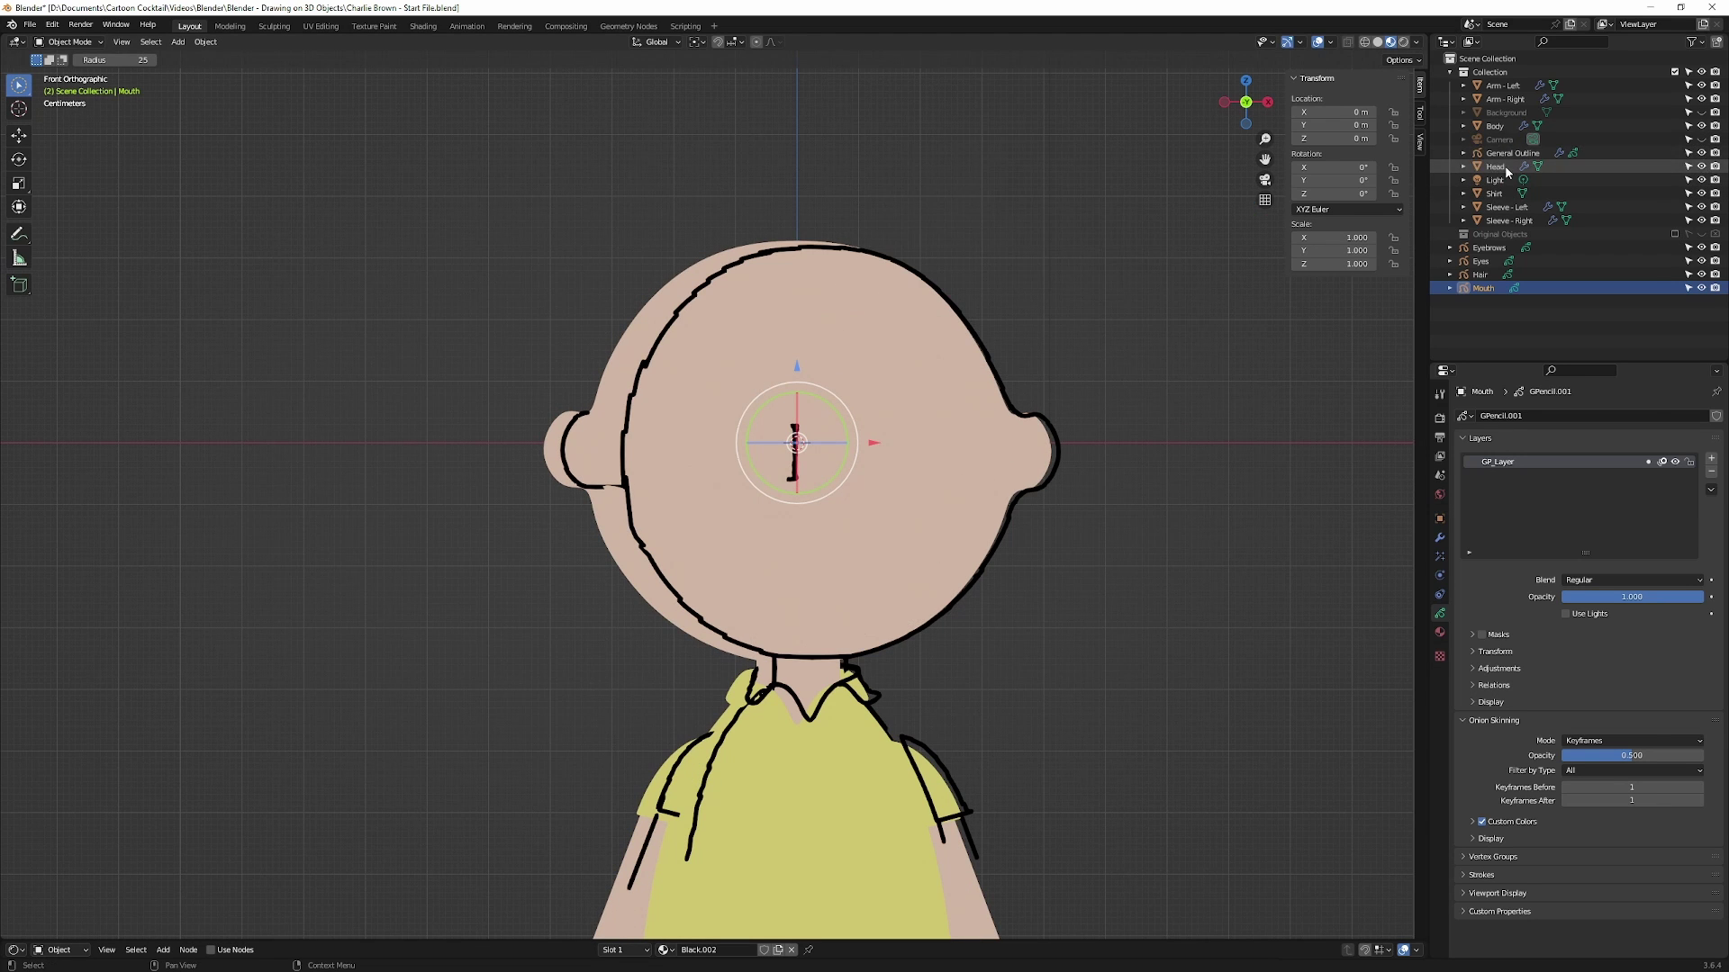
pyautogui.click(1701, 153)
pyautogui.scroll(3, 934, 401)
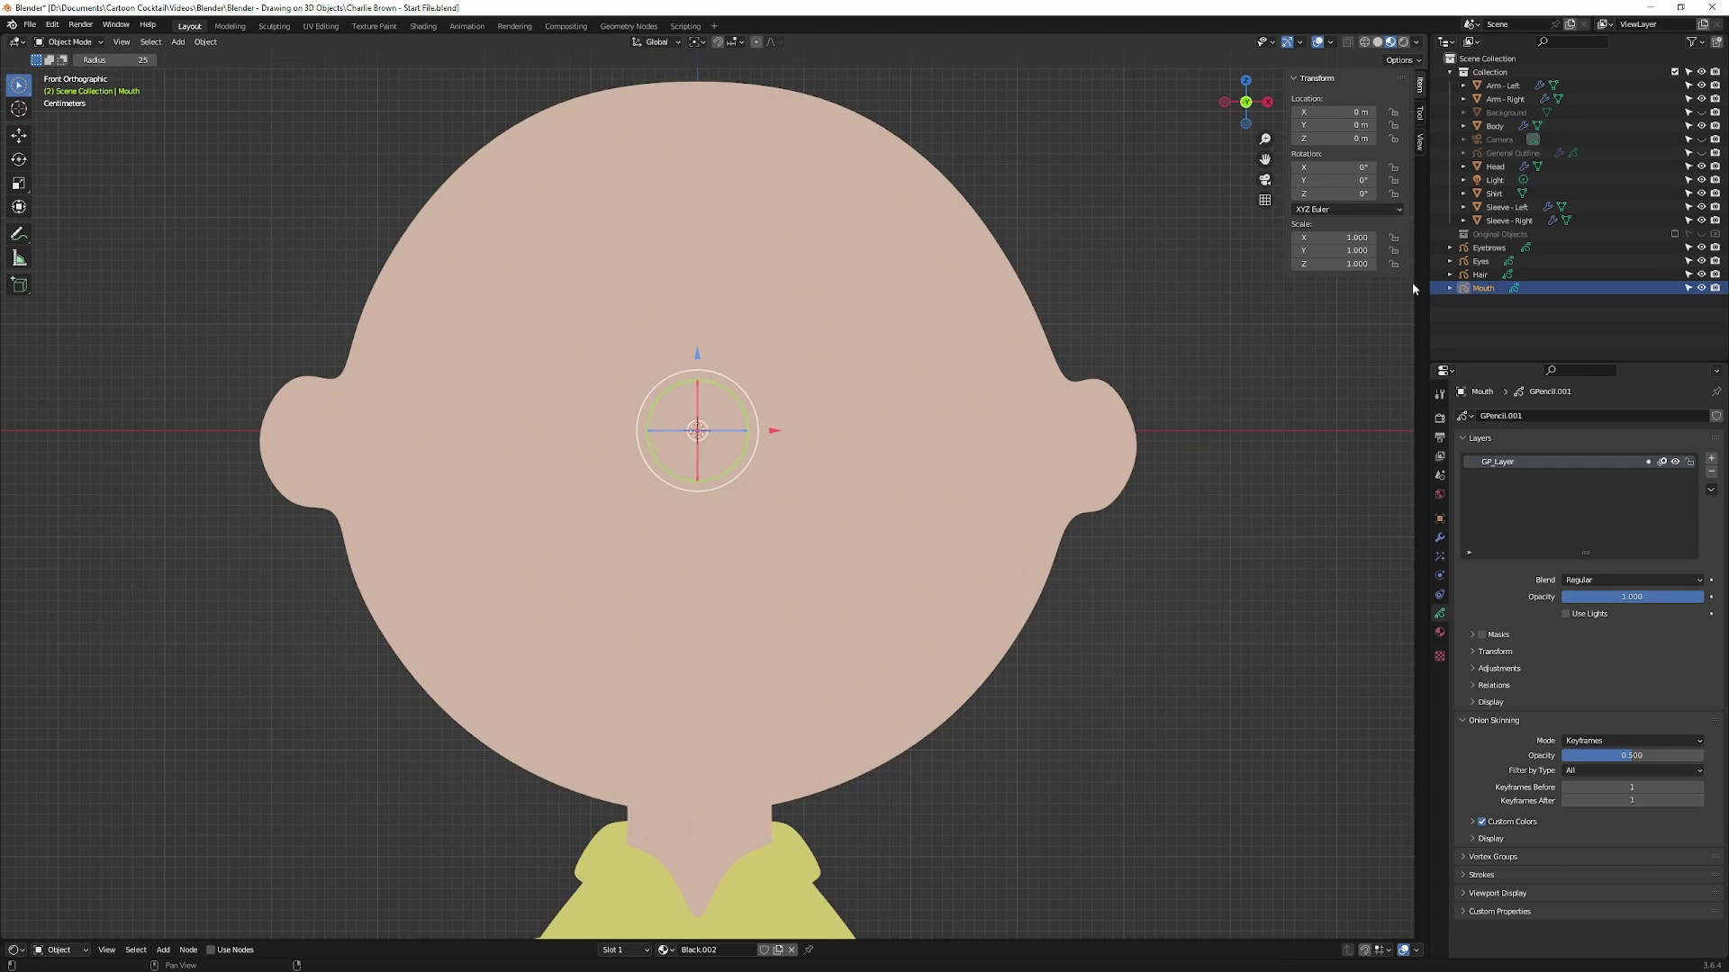
# Enter Draw Mode, check Stroke Placement, draw a trial smile and undo it.
pyautogui.click(65, 41)
pyautogui.click(72, 102)
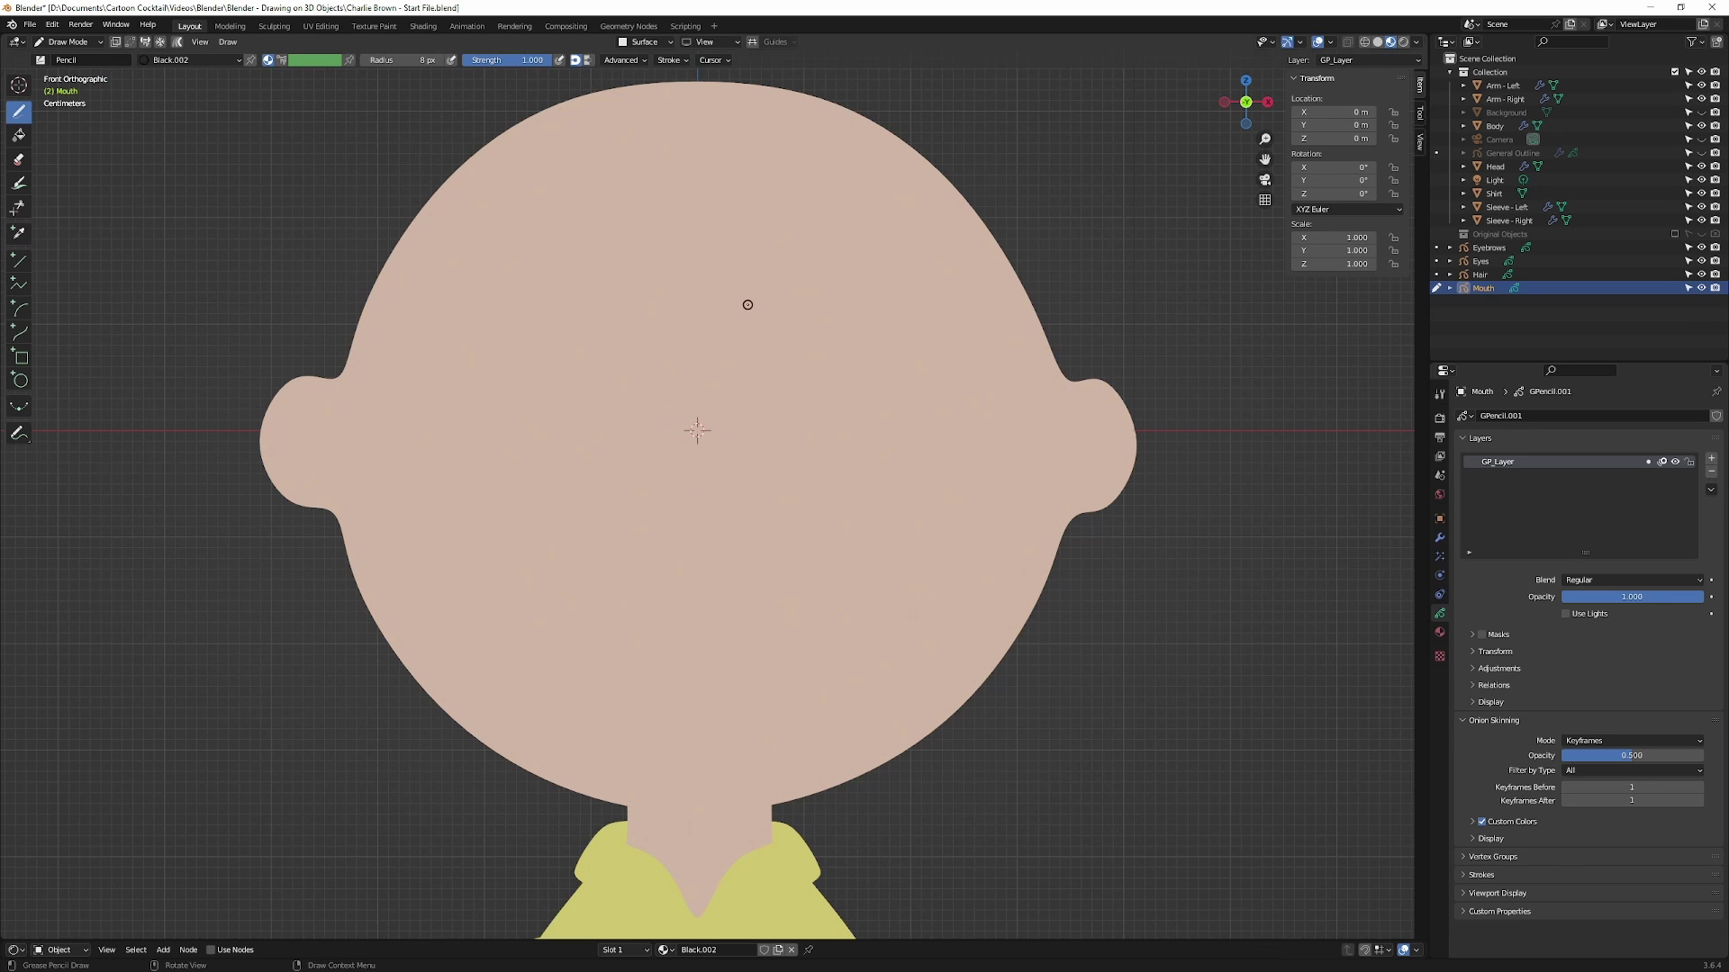
pyautogui.click(641, 41)
pyautogui.click(641, 43)
pyautogui.moveTo(468, 511)
pyautogui.mouseDown()
pyautogui.moveTo(566, 636)
pyautogui.moveTo(802, 620)
pyautogui.moveTo(888, 541)
pyautogui.moveTo(889, 496)
pyautogui.mouseUp()
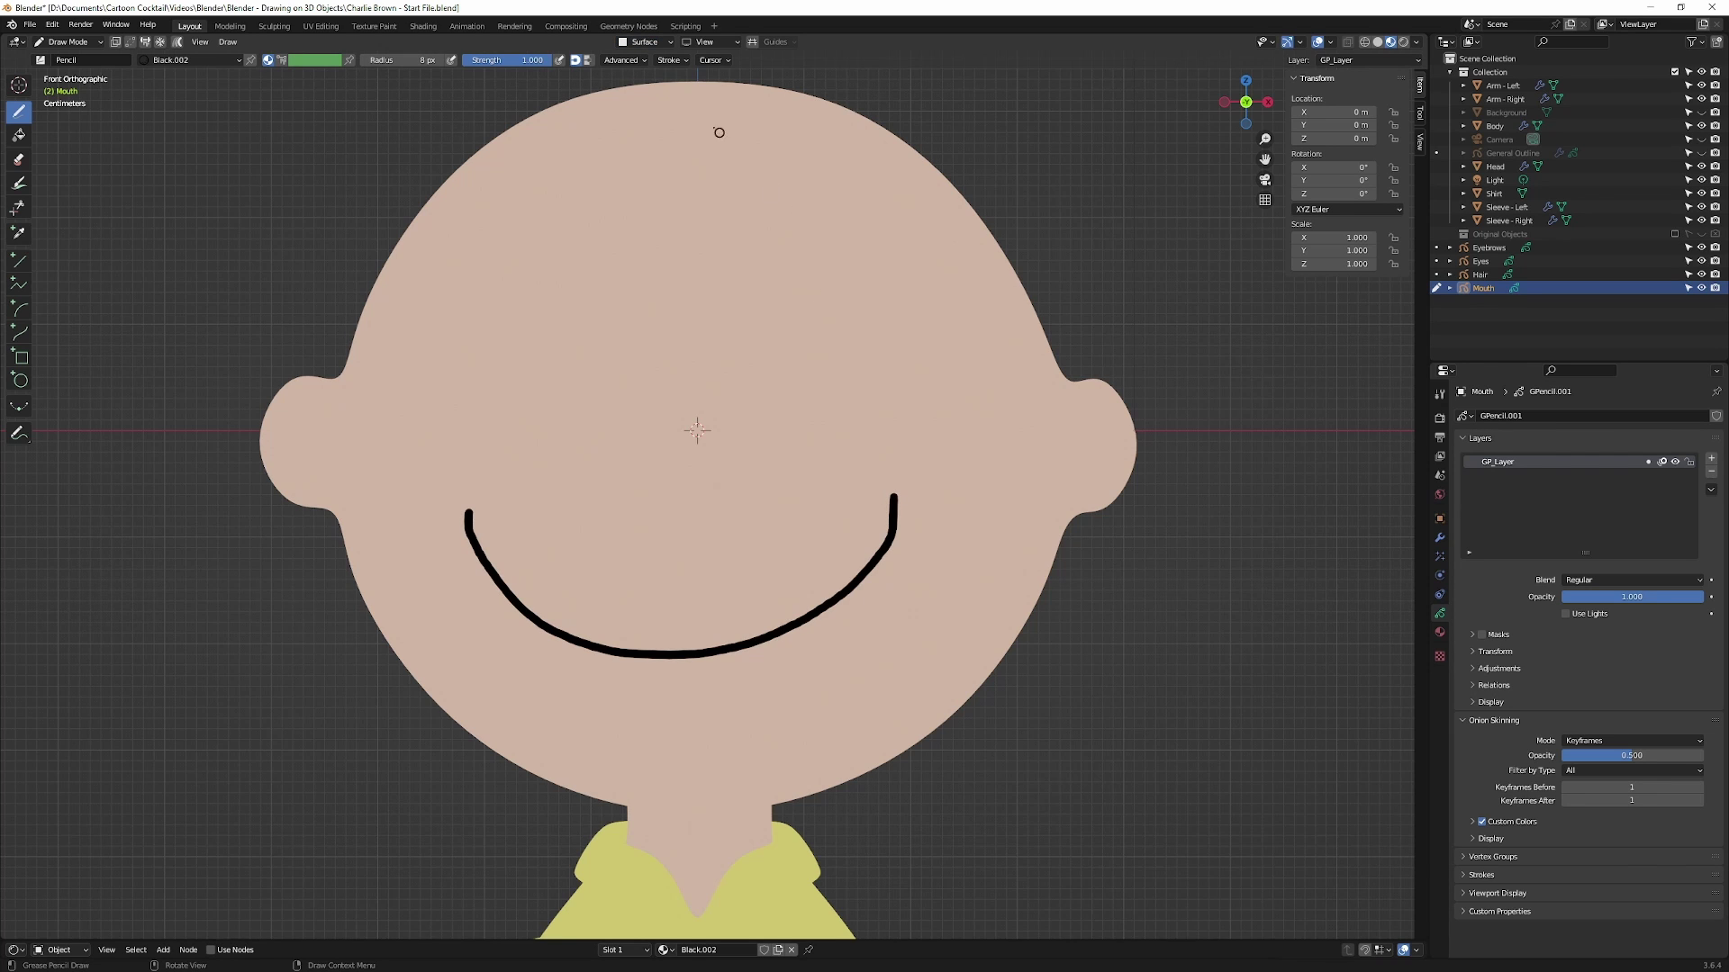
pyautogui.moveTo(1054, 479)
pyautogui.mouseDown(button='middle')
pyautogui.moveTo(975, 506)
pyautogui.moveTo(962, 554)
pyautogui.mouseUp(button='middle')
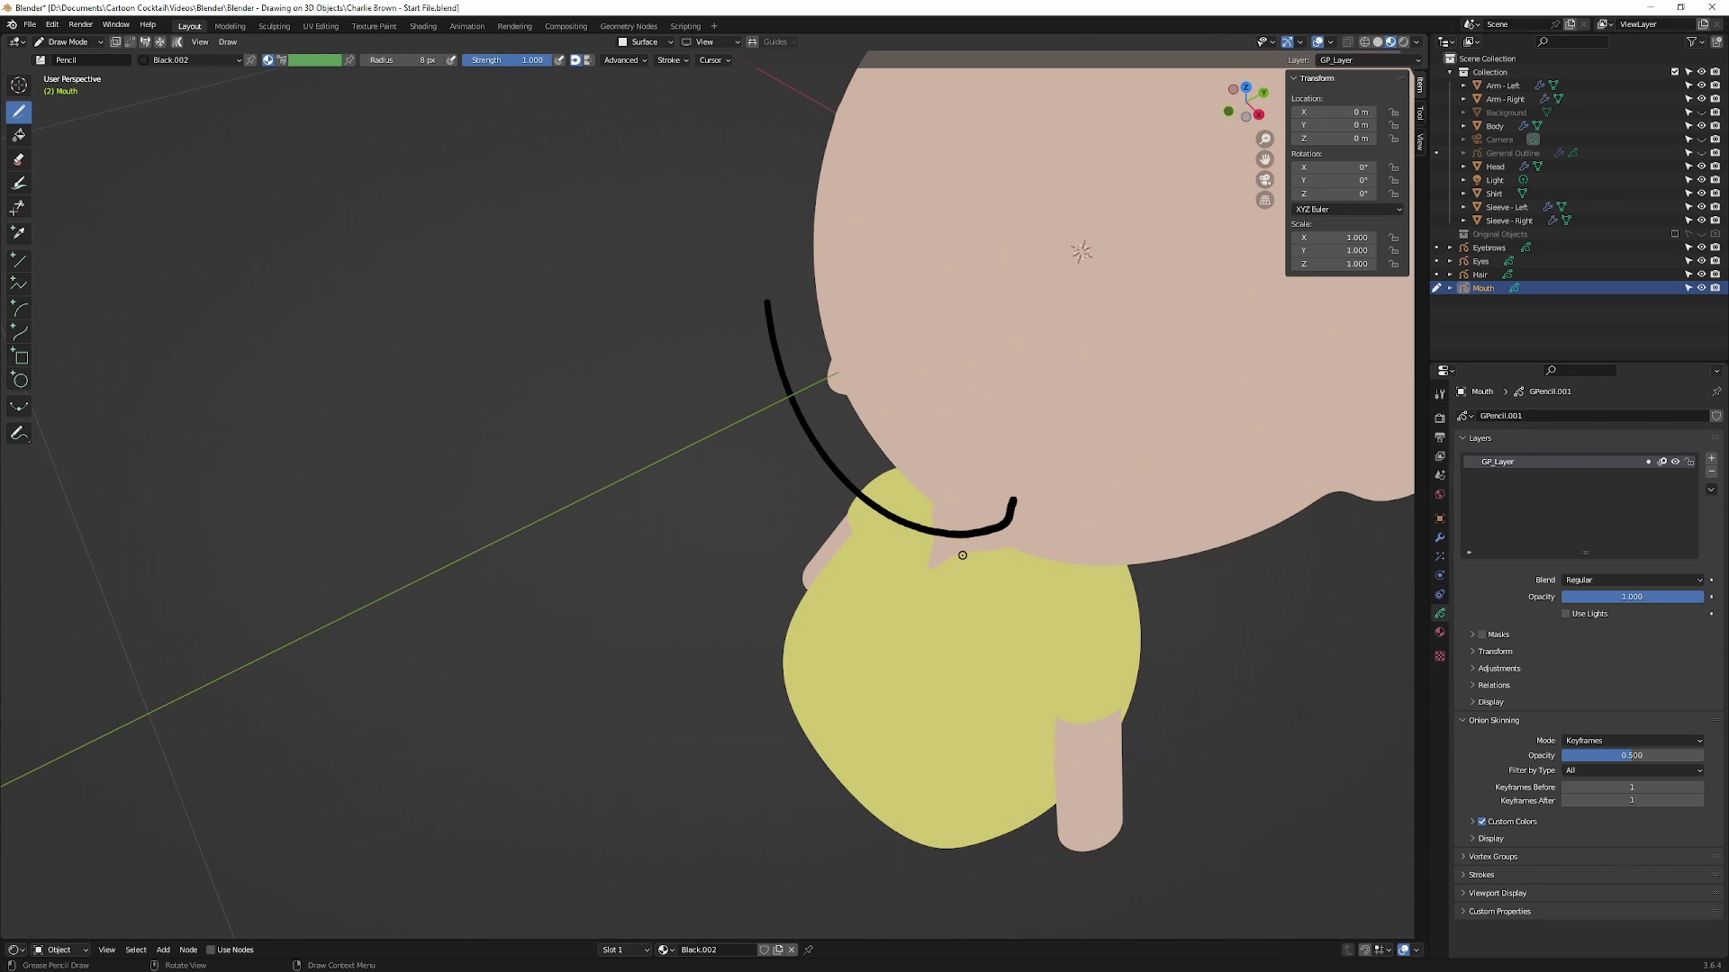
pyautogui.press('KP_1')
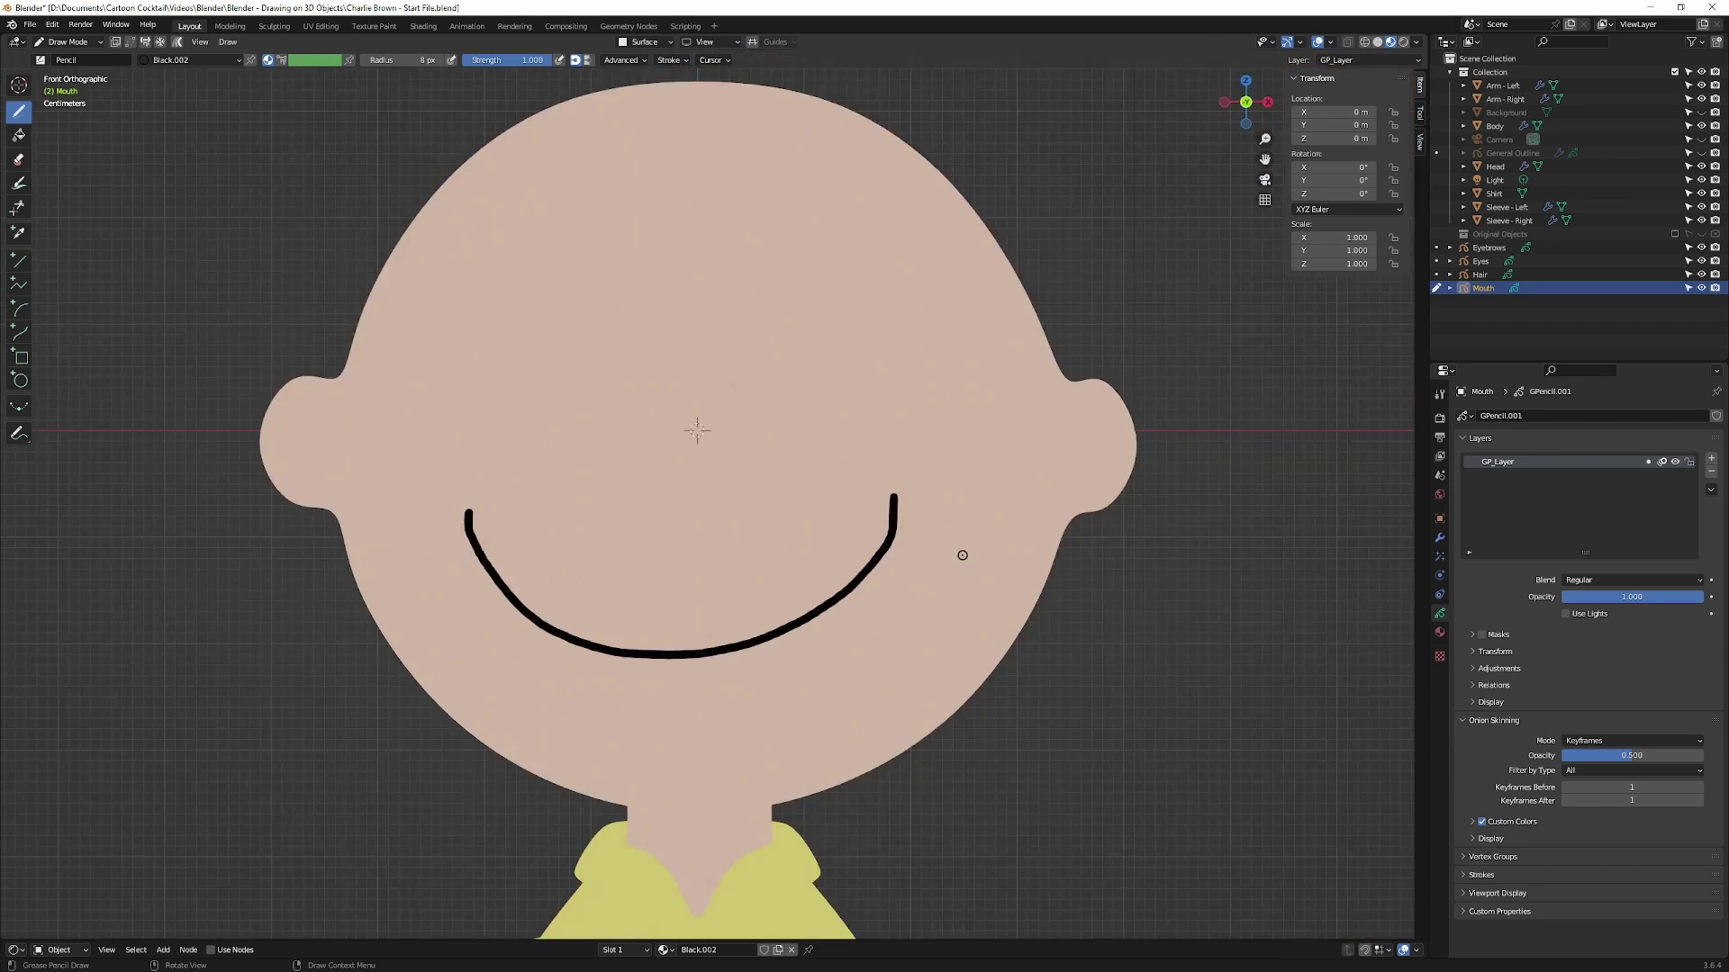
pyautogui.hotkey('ctrl', 'z')
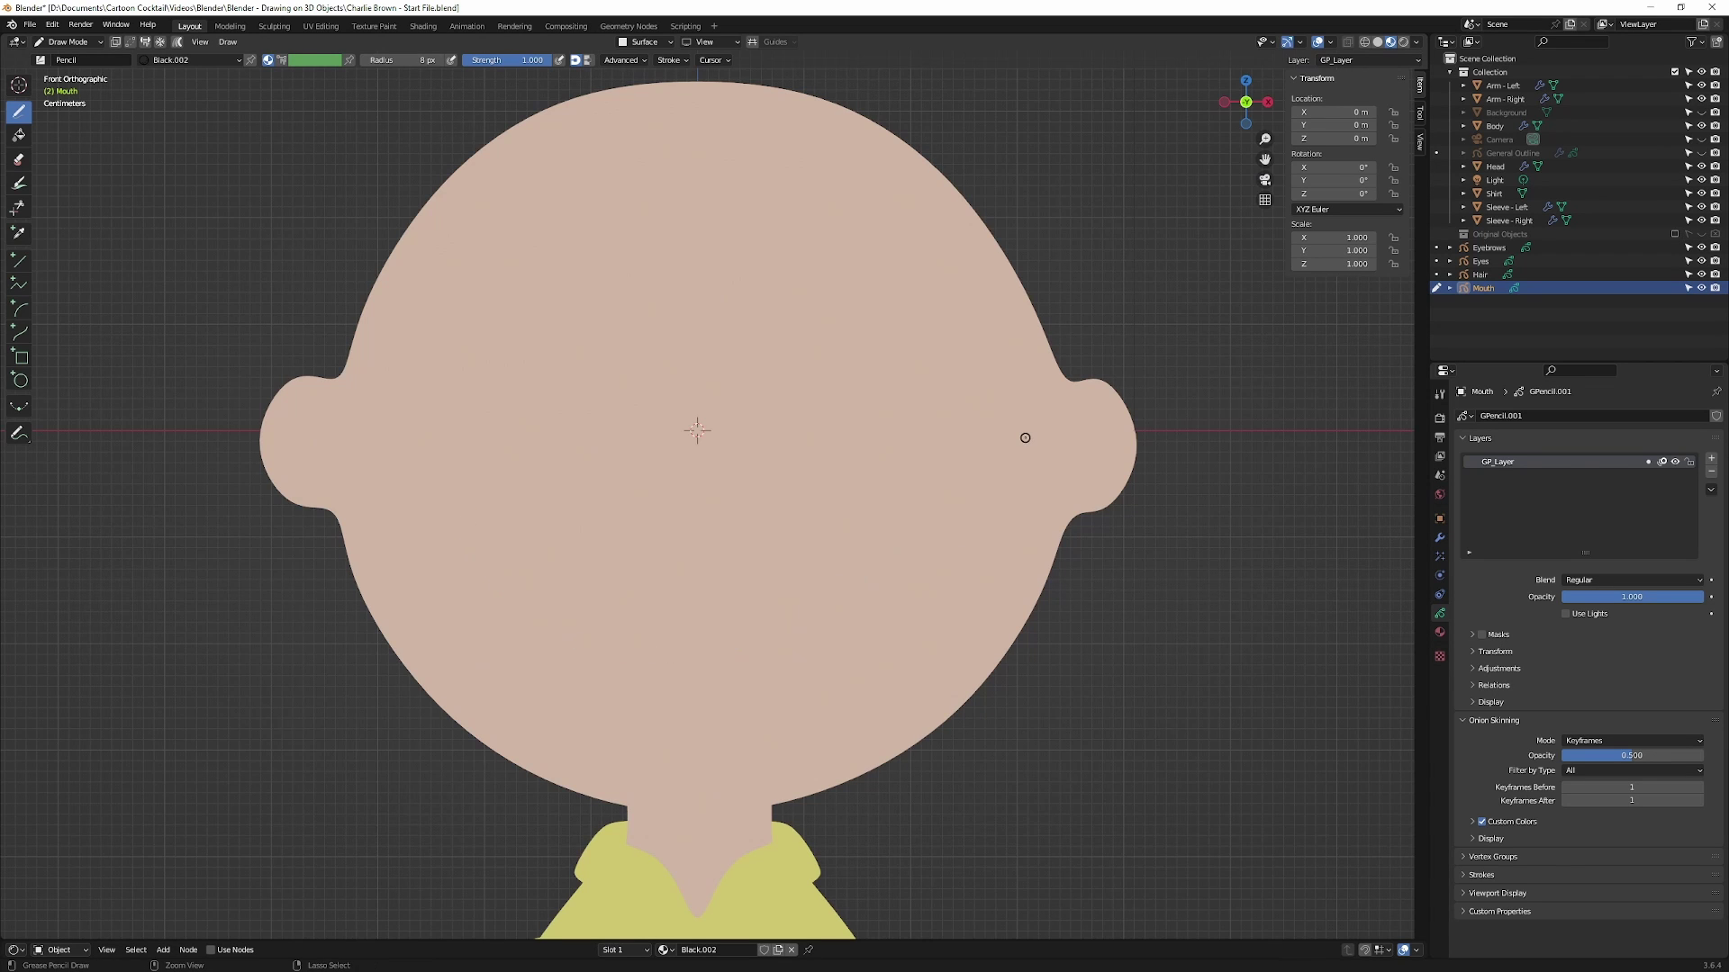
# Set the Stroke Placement surface offset to 0.05.
pyautogui.click(667, 42)
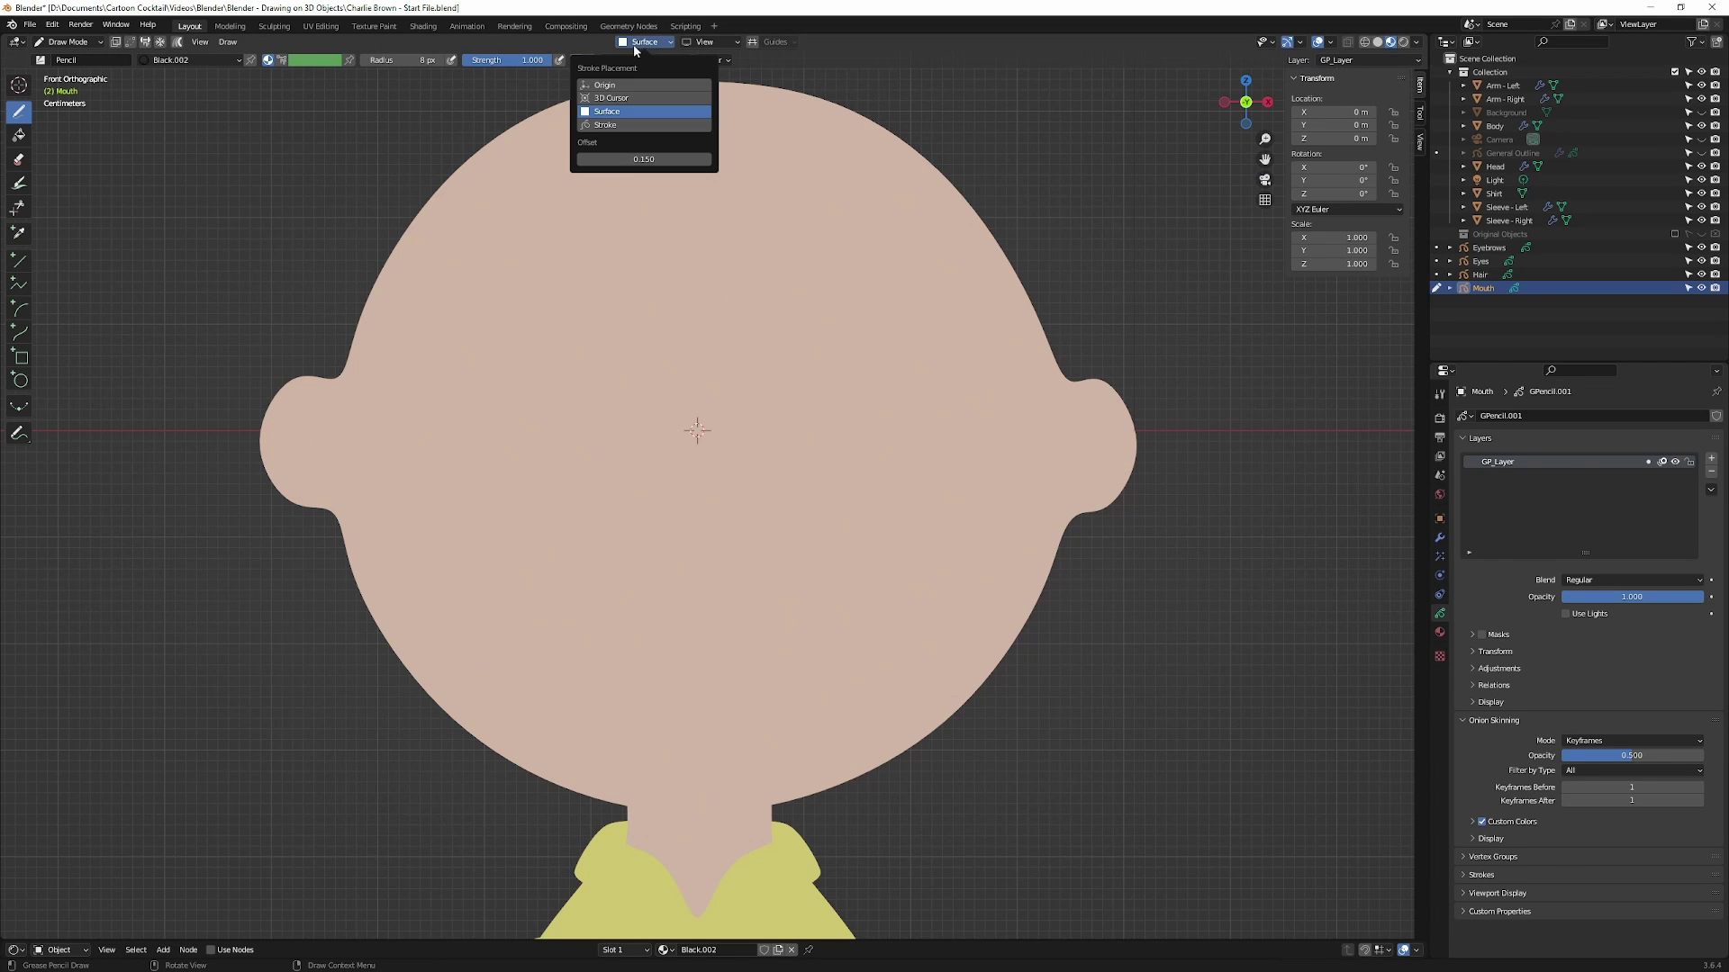
pyautogui.click(647, 160)
pyautogui.write('0.05')
pyautogui.press('Return')
# Draw a black smile across the lower face and inspect it from several angles.
pyautogui.moveTo(462, 533)
pyautogui.mouseDown()
pyautogui.moveTo(518, 630)
pyautogui.moveTo(658, 687)
pyautogui.moveTo(771, 690)
pyautogui.moveTo(841, 661)
pyautogui.moveTo(911, 541)
pyautogui.mouseUp()
pyautogui.moveTo(1040, 599)
pyautogui.mouseDown(button='middle')
pyautogui.moveTo(888, 637)
pyautogui.moveTo(1102, 687)
pyautogui.moveTo(1081, 695)
pyautogui.mouseUp(button='middle')
pyautogui.keyDown('shift'); pyautogui.moveTo(1176, 663); pyautogui.dragTo(698, 525, button='middle'); pyautogui.keyUp('shift')
pyautogui.moveTo(810, 594)
pyautogui.mouseDown(button='middle')
pyautogui.moveTo(1004, 552)
pyautogui.moveTo(852, 567)
pyautogui.moveTo(916, 561)
pyautogui.mouseUp(button='middle')
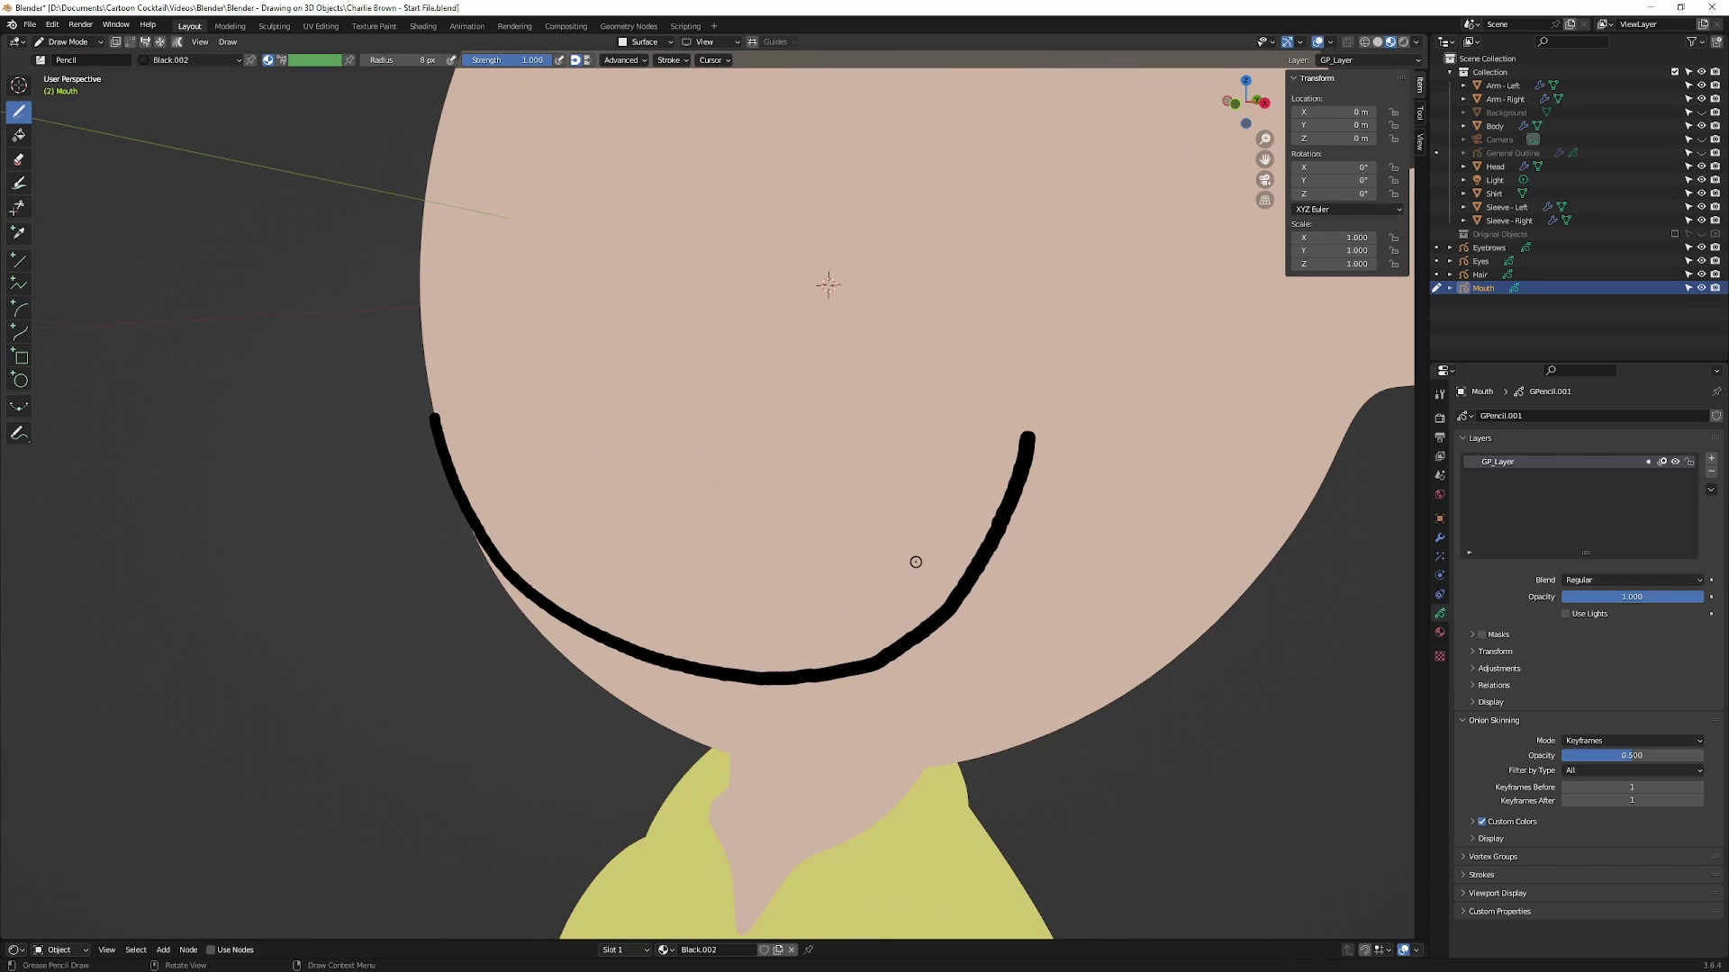
pyautogui.press('KP_1')
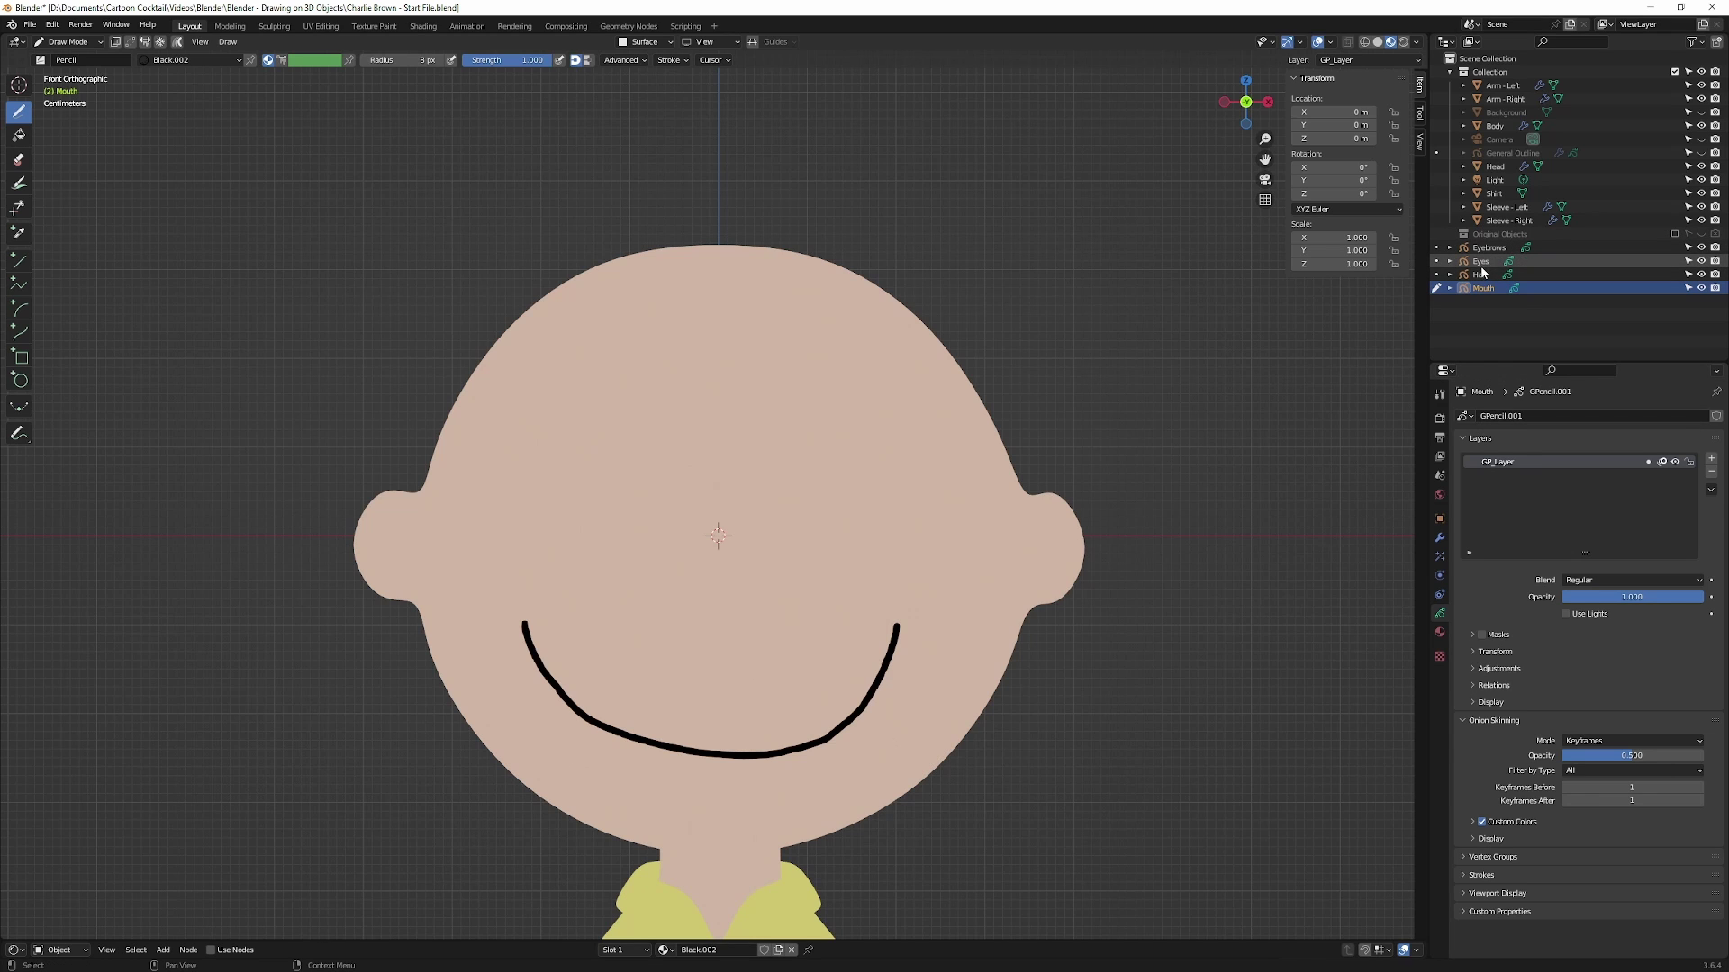
# Undo the old smile, enable Stabilize Stroke and redraw the smiling mouth curve.
pyautogui.hotkey('ctrl', 'z')
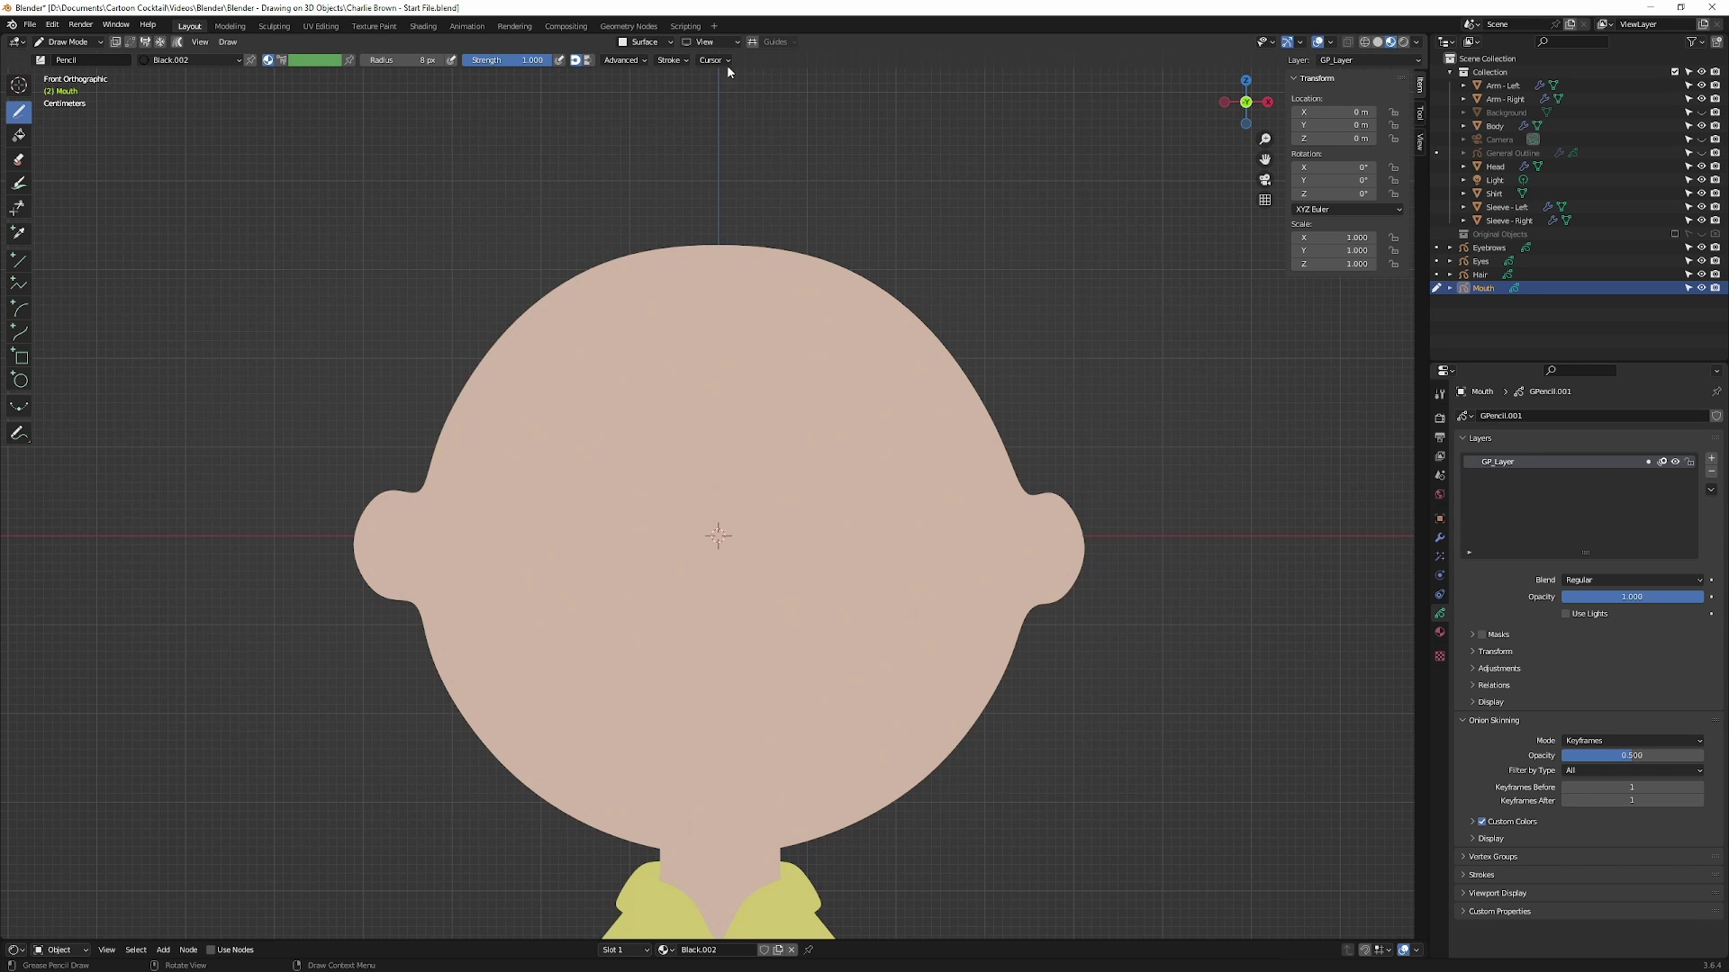
pyautogui.click(669, 59)
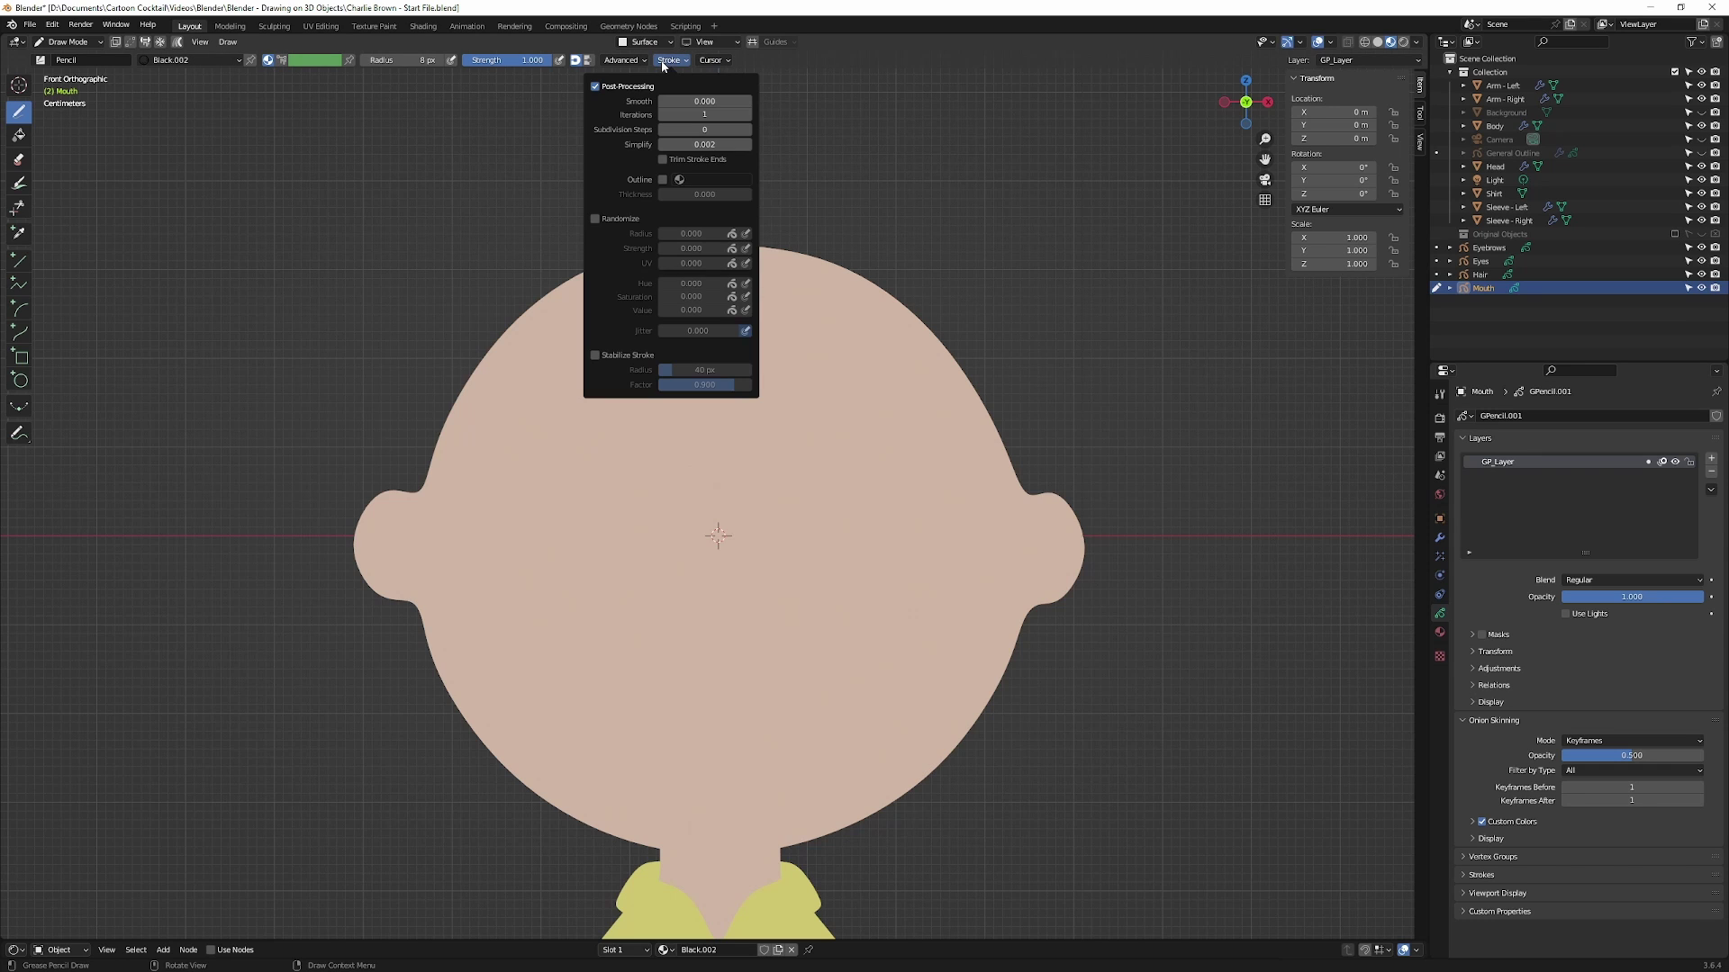
pyautogui.click(596, 356)
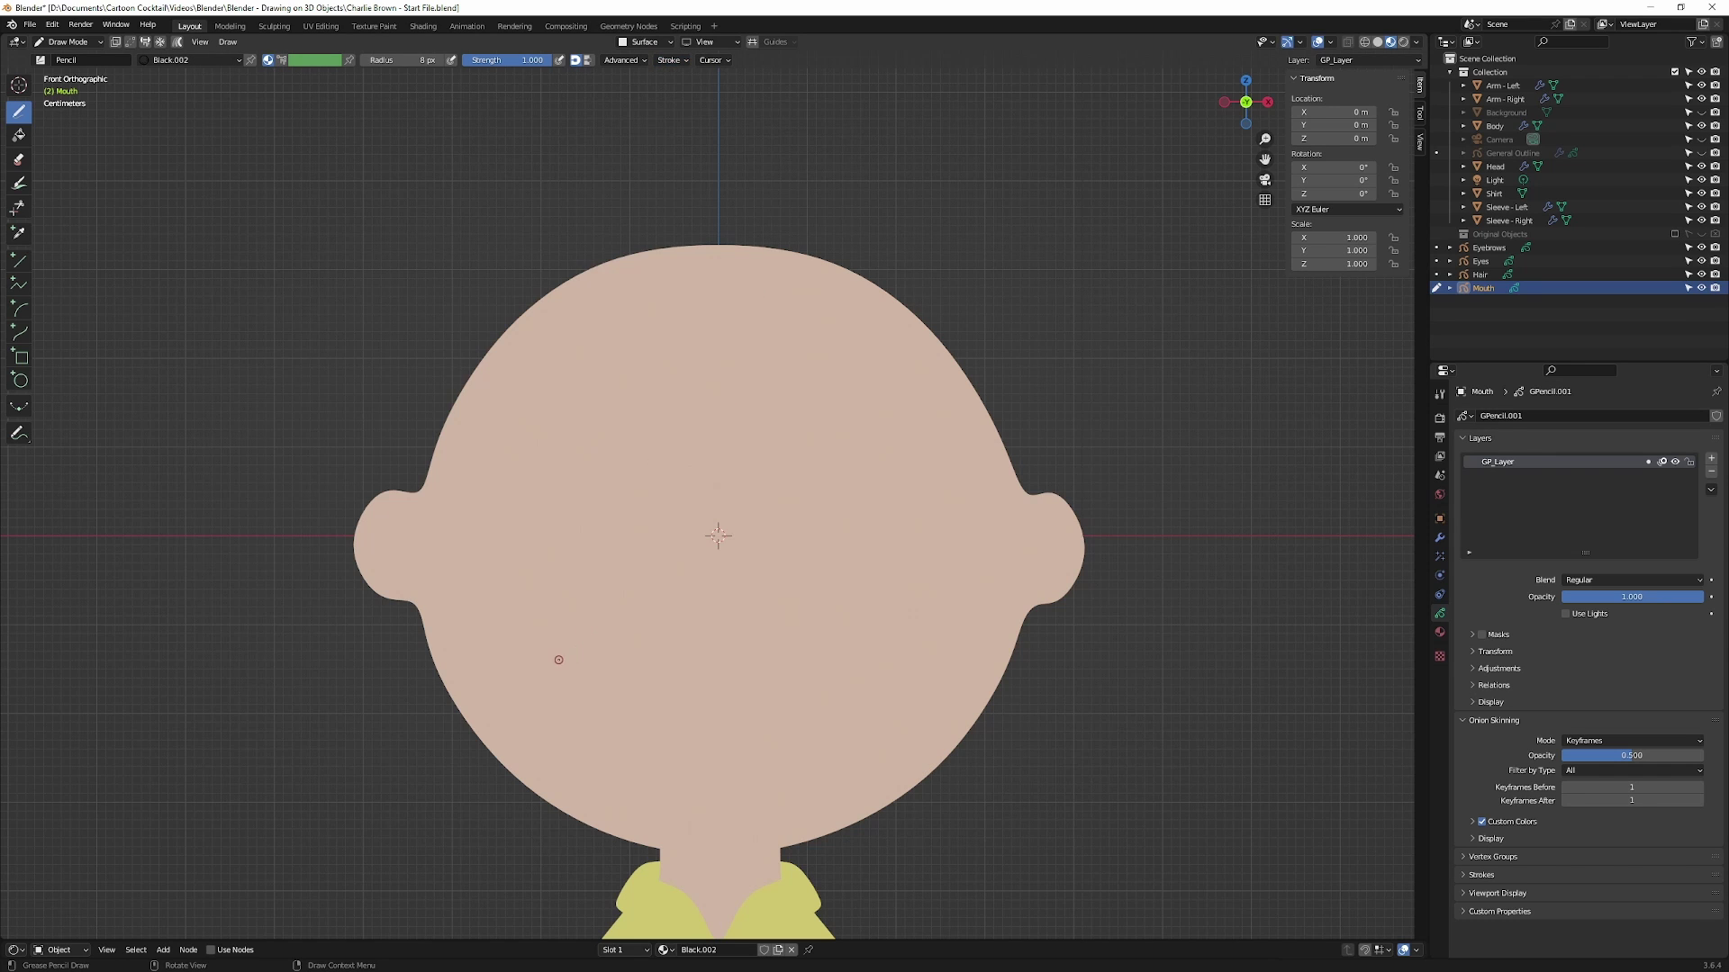
pyautogui.moveTo(558, 663)
pyautogui.mouseDown()
pyautogui.moveTo(646, 743)
pyautogui.moveTo(759, 752)
pyautogui.moveTo(873, 648)
pyautogui.mouseUp()
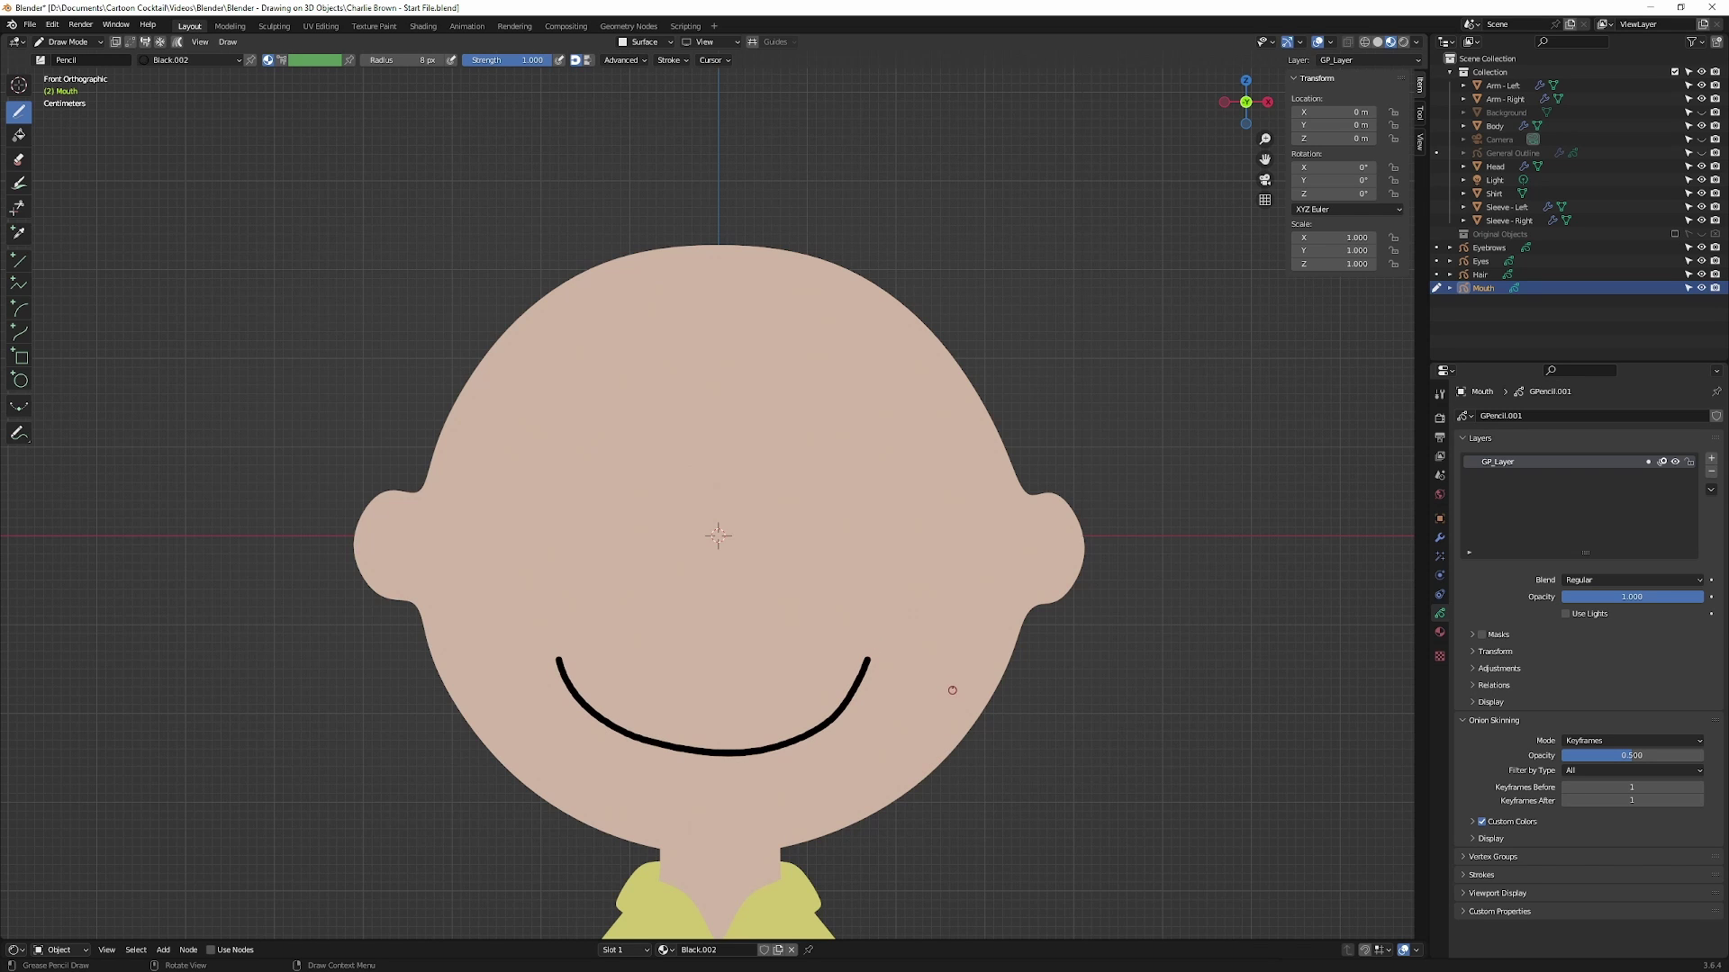
# Rename the mouth's drawing layer to Smile.
pyautogui.doubleClick(1492, 464)
pyautogui.write('Smile')
pyautogui.press('Return')
# Add a new layer named Straight above Smile and hide the Smile layer.
pyautogui.click(1710, 460)
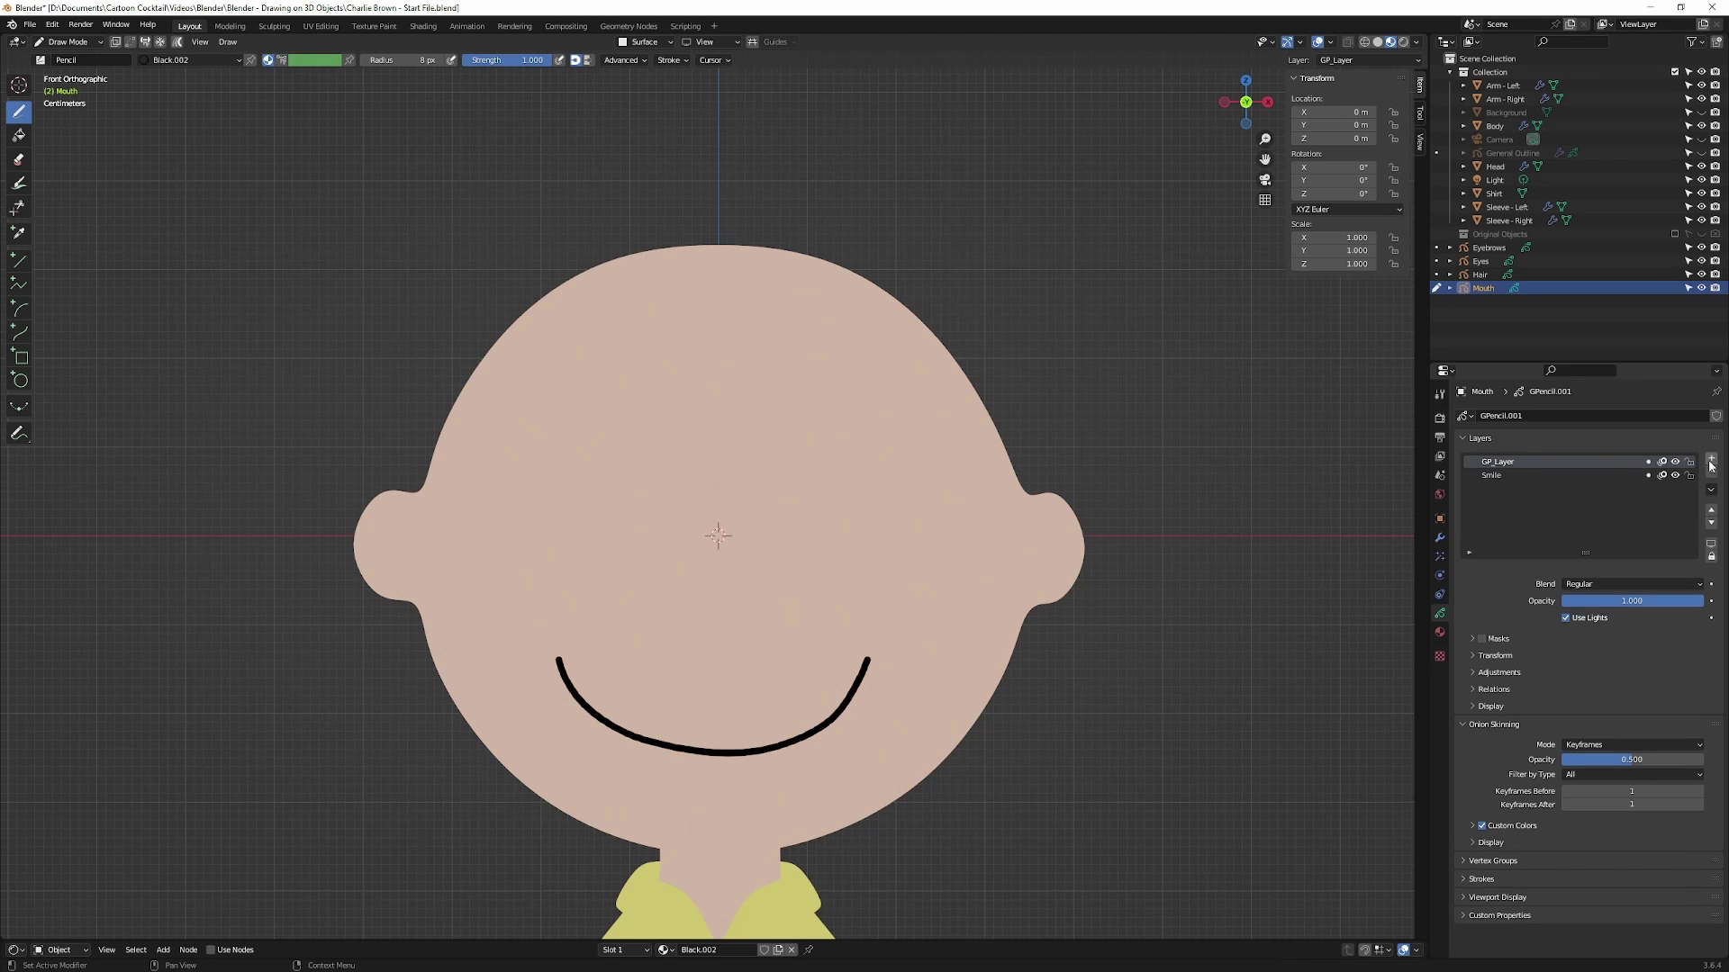
pyautogui.doubleClick(1509, 461)
pyautogui.write('Straight')
pyautogui.press('Return')
pyautogui.click(1582, 475)
pyautogui.moveTo(1661, 601)
pyautogui.mouseDown()
pyautogui.moveTo(1567, 601)
pyautogui.moveTo(1702, 602)
pyautogui.mouseUp()
pyautogui.click(1674, 475)
pyautogui.click(1674, 475)
pyautogui.click(1674, 475)
# Draw a flat mouth line on Straight, then hide it and show Smile again.
pyautogui.click(1548, 461)
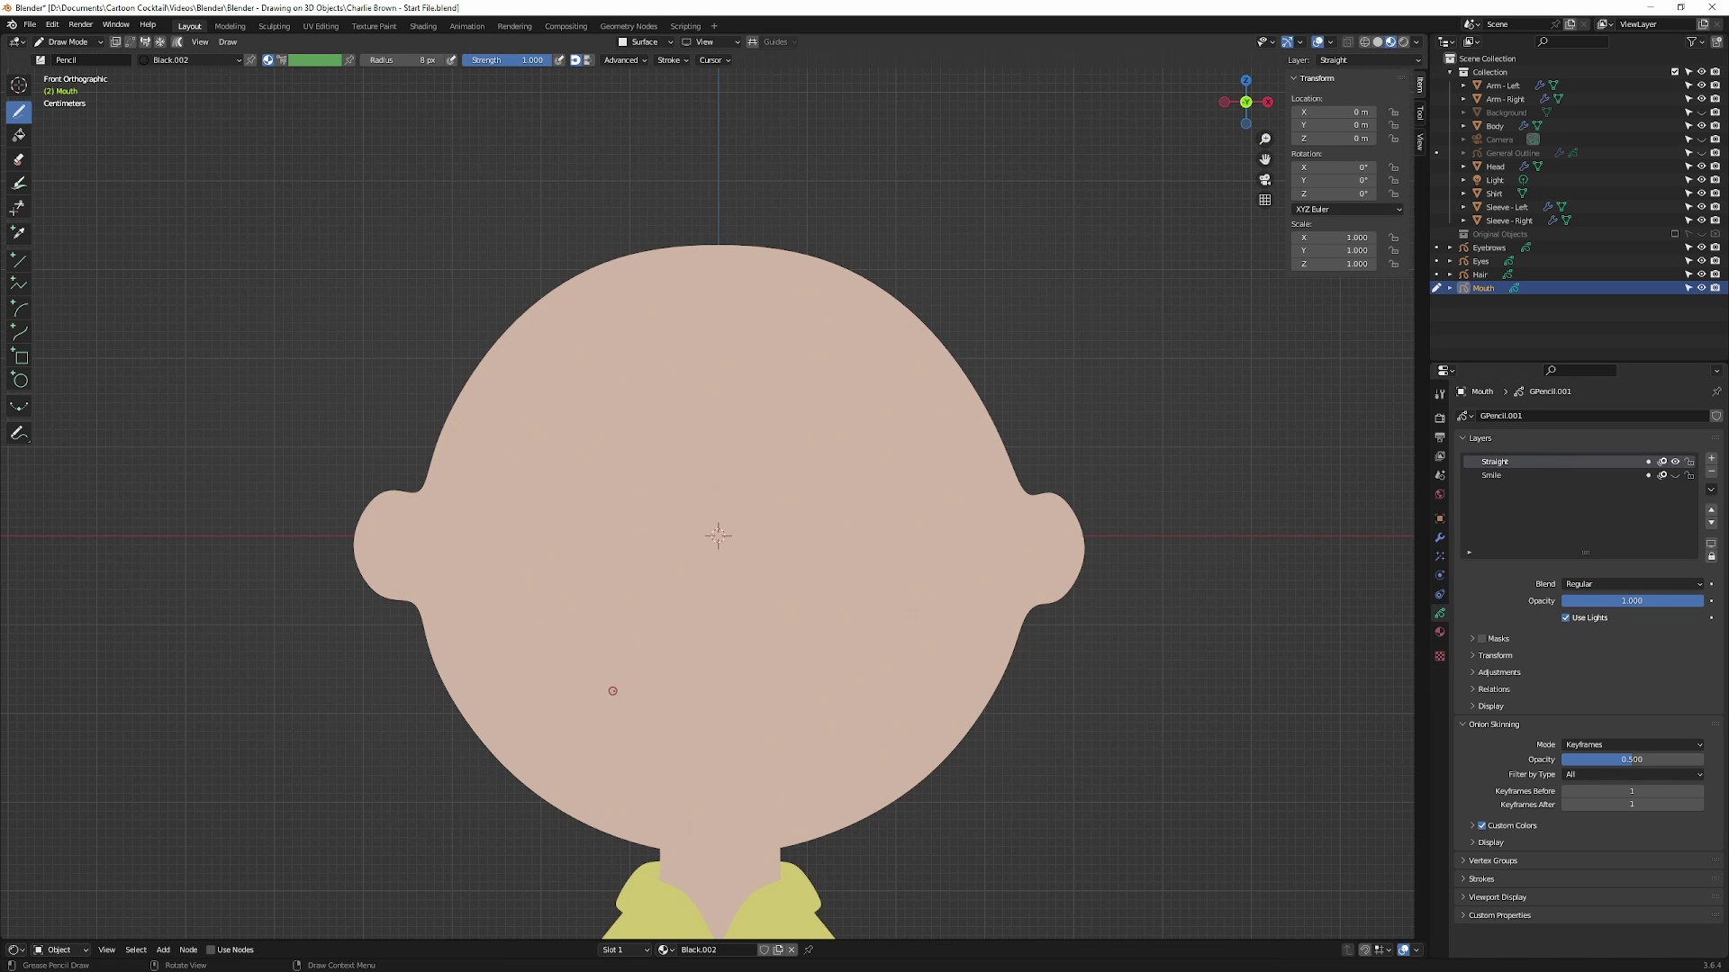
pyautogui.moveTo(637, 691); pyautogui.dragTo(822, 689)
pyautogui.click(1674, 461)
pyautogui.click(1674, 475)
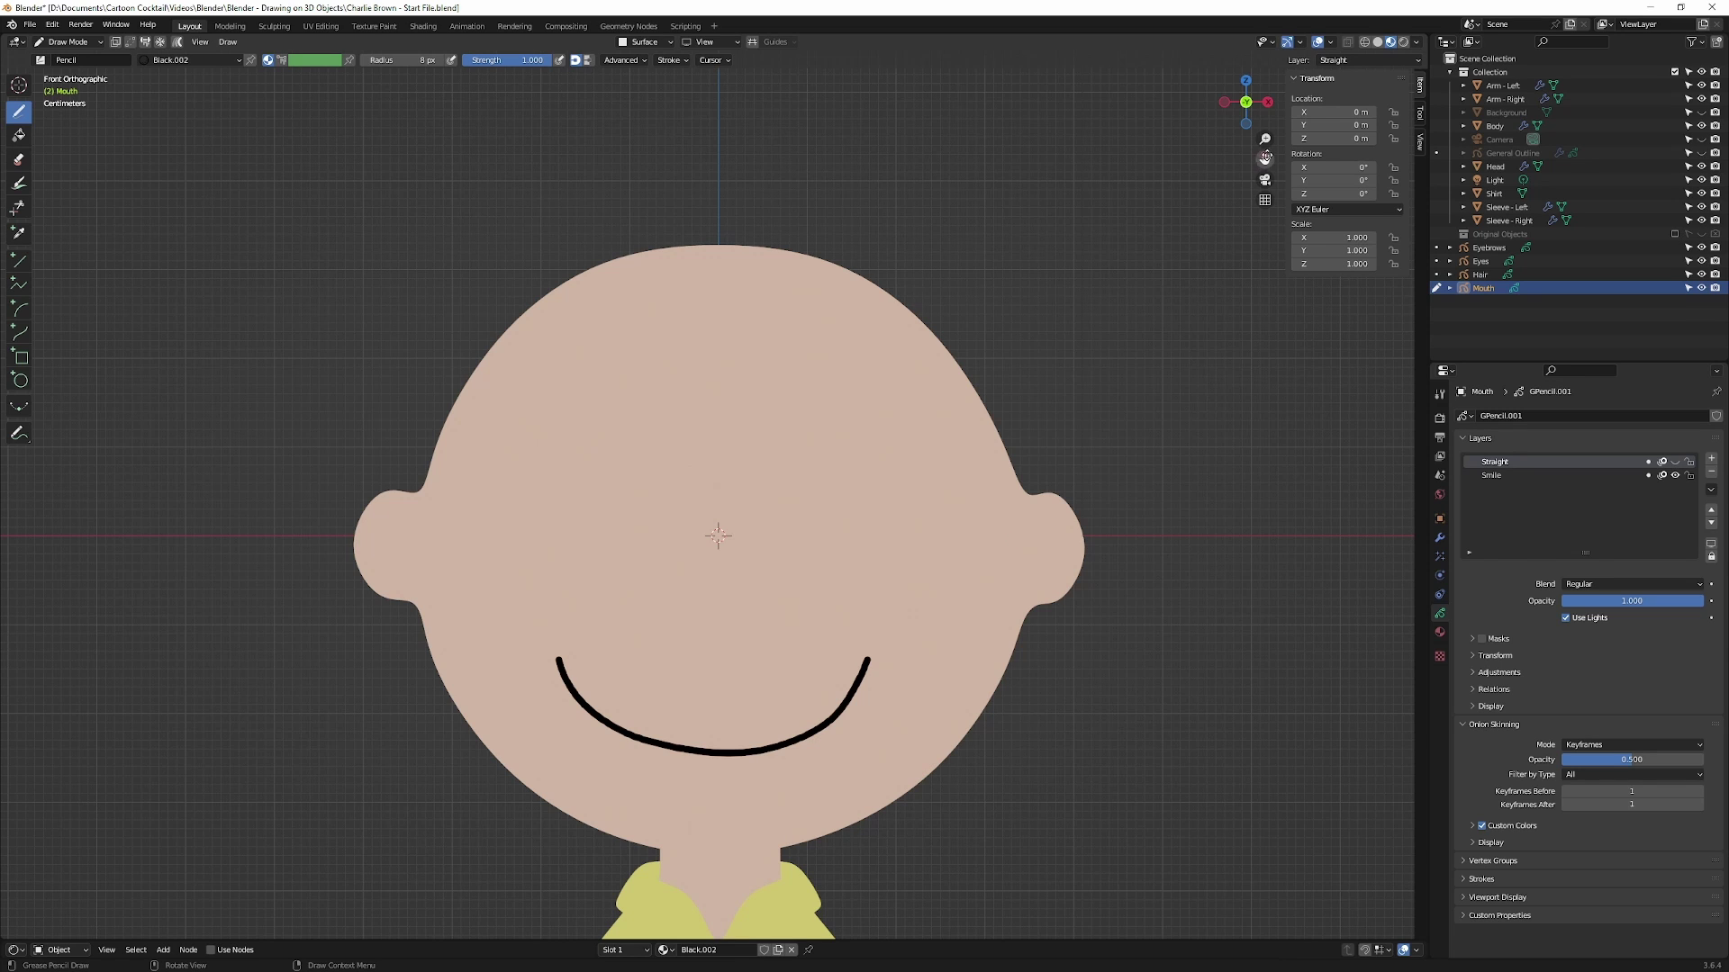
# Select the Eyes object, switch the viewport to wireframe and save the file.
pyautogui.click(1481, 264)
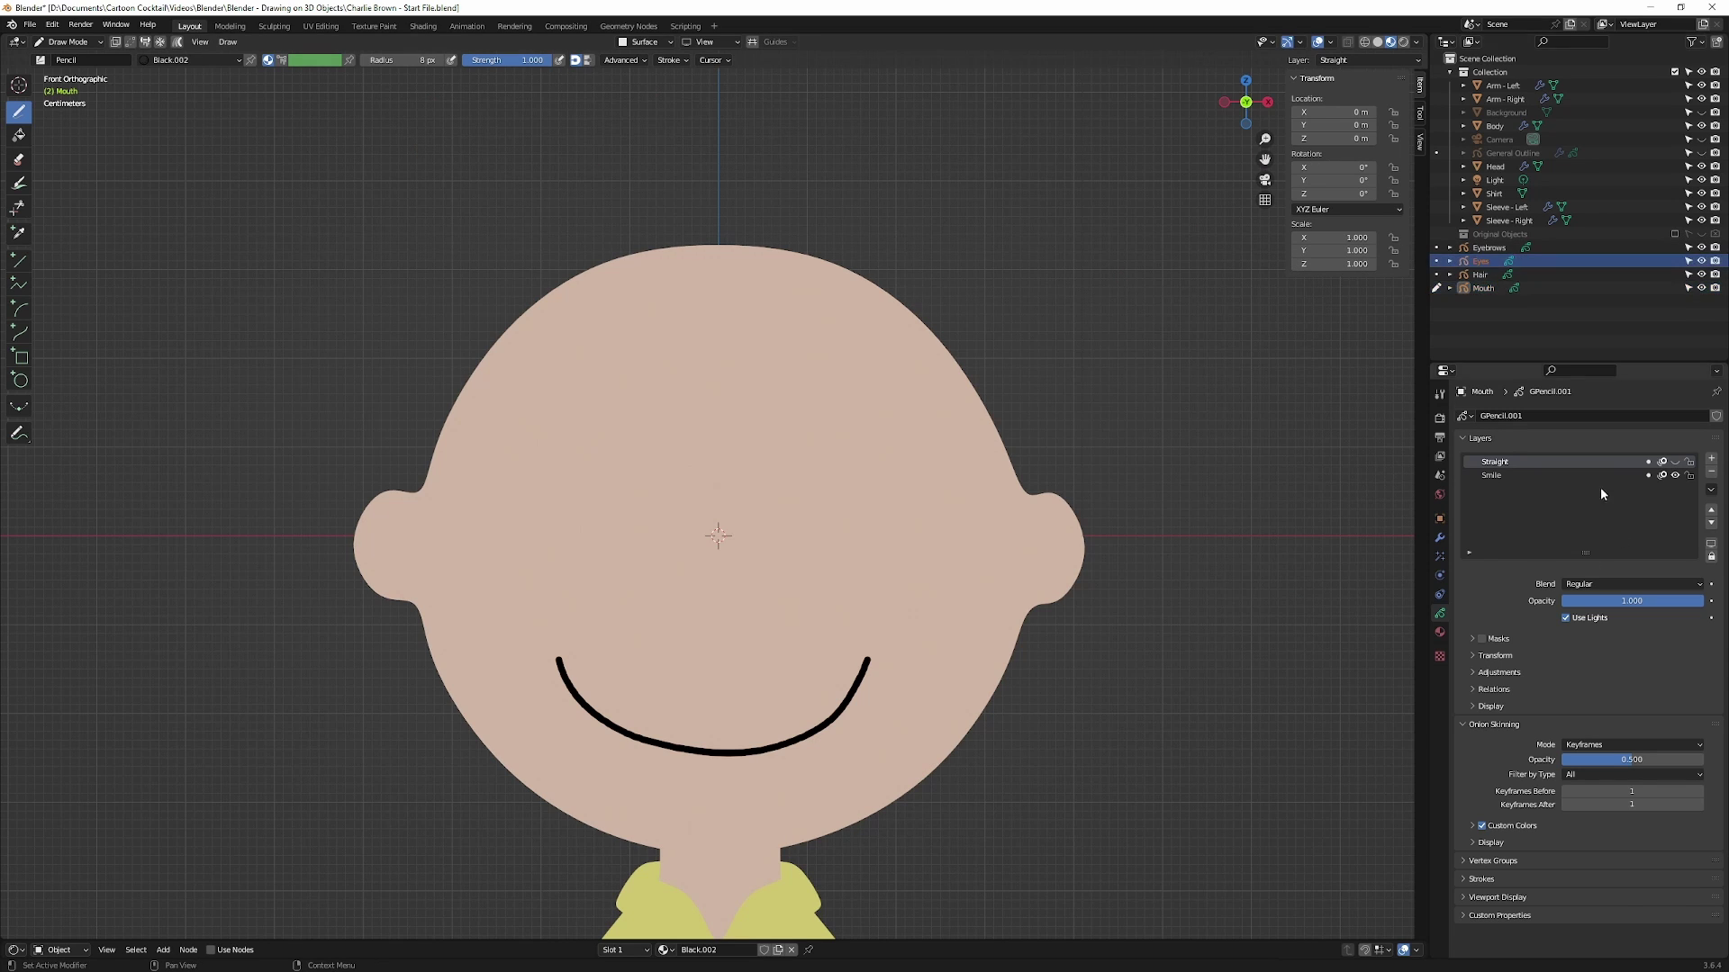
pyautogui.scroll(2, 740, 479)
pyautogui.keyDown('shift'); pyautogui.moveTo(740, 479); pyautogui.dragTo(744, 490, button='middle'); pyautogui.keyUp('shift')
pyautogui.click(1348, 42)
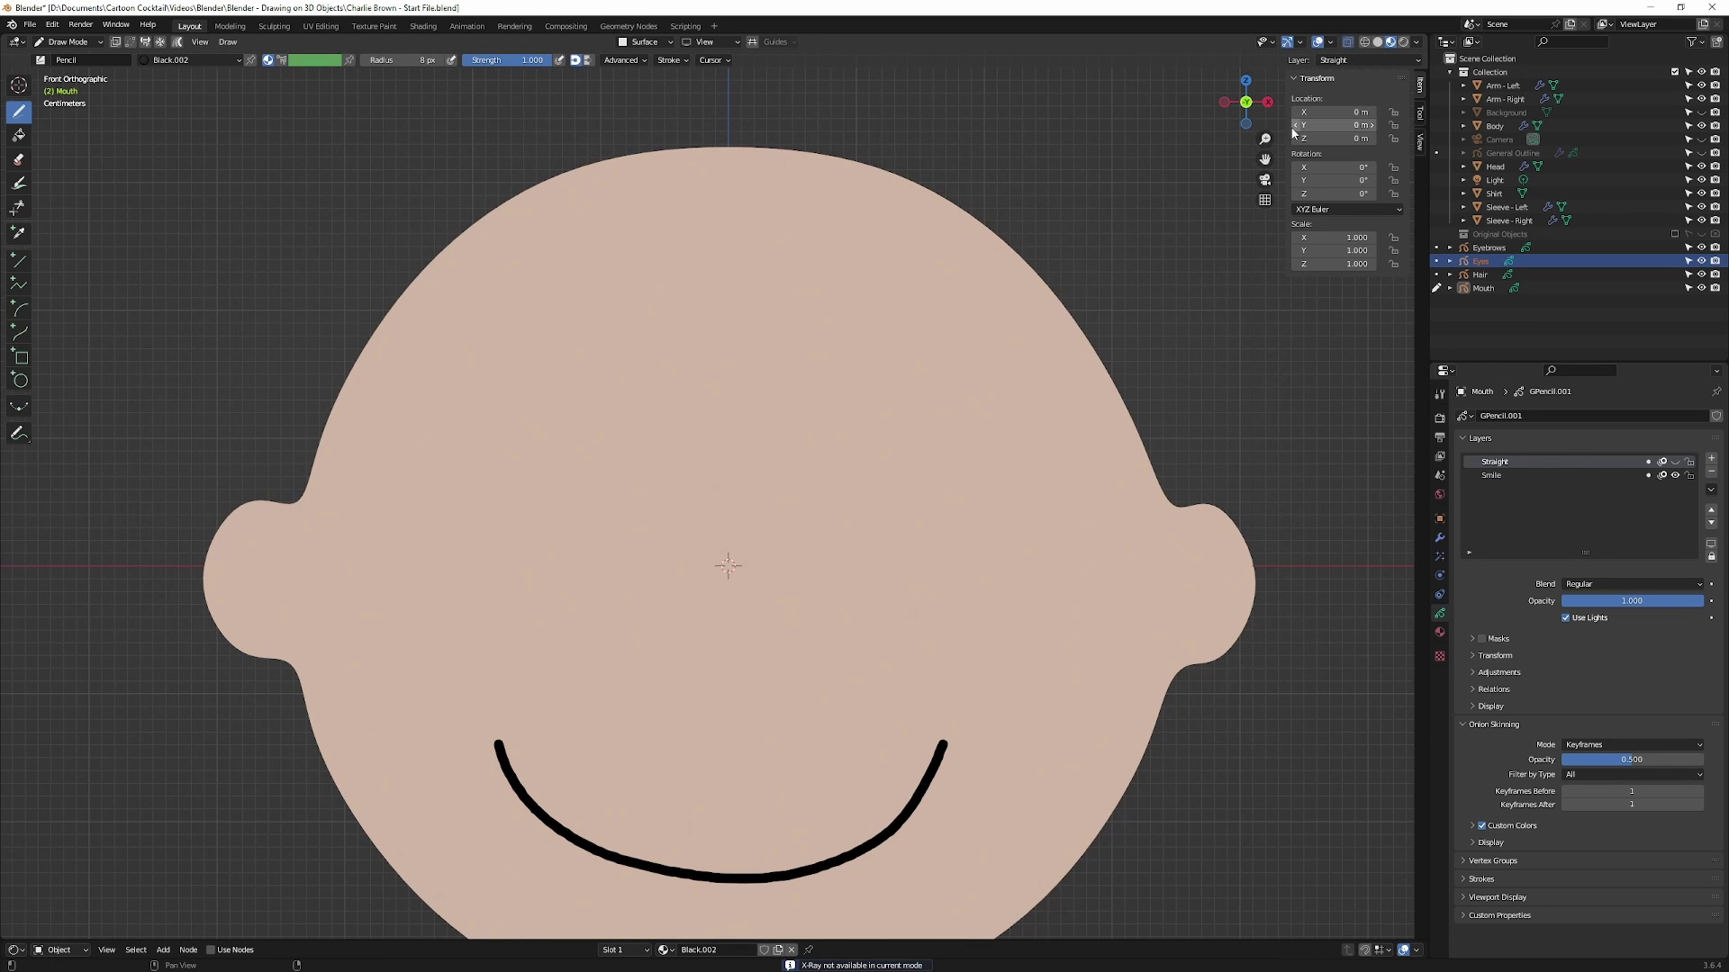
pyautogui.click(1363, 43)
pyautogui.hotkey('ctrl', 's')
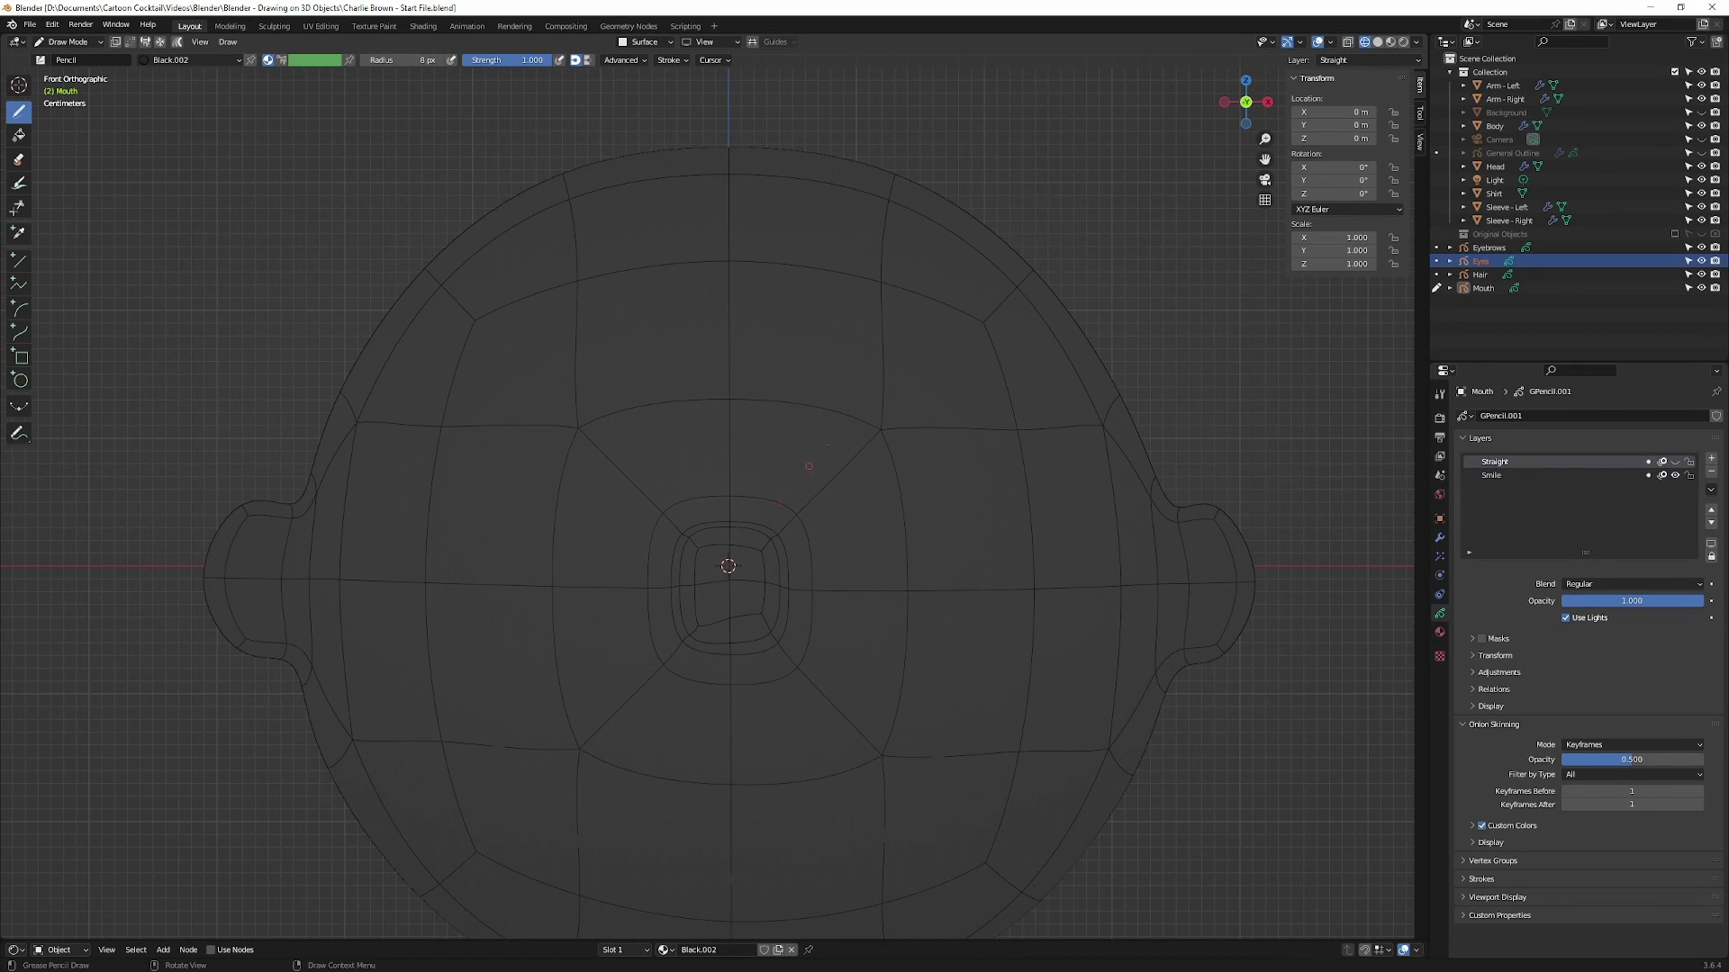
pyautogui.scroll(1, 1384, 54)
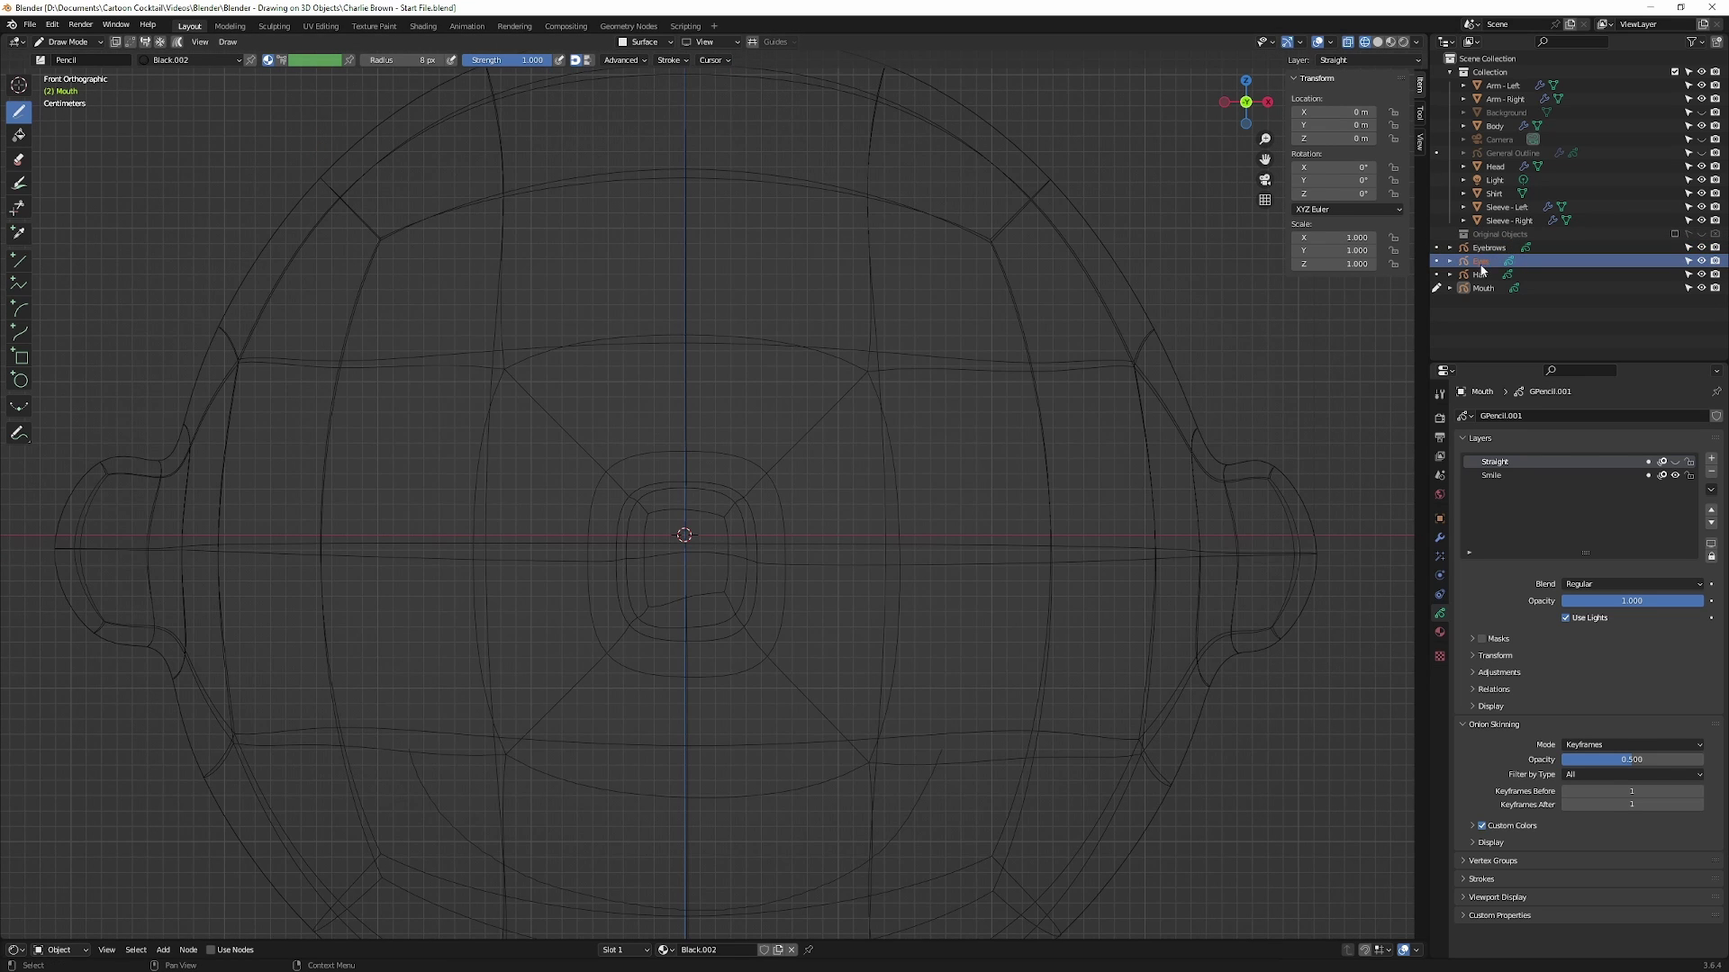
# Put the Eyes object into Draw Mode and rename its layer to Left Eye.
pyautogui.click(69, 42)
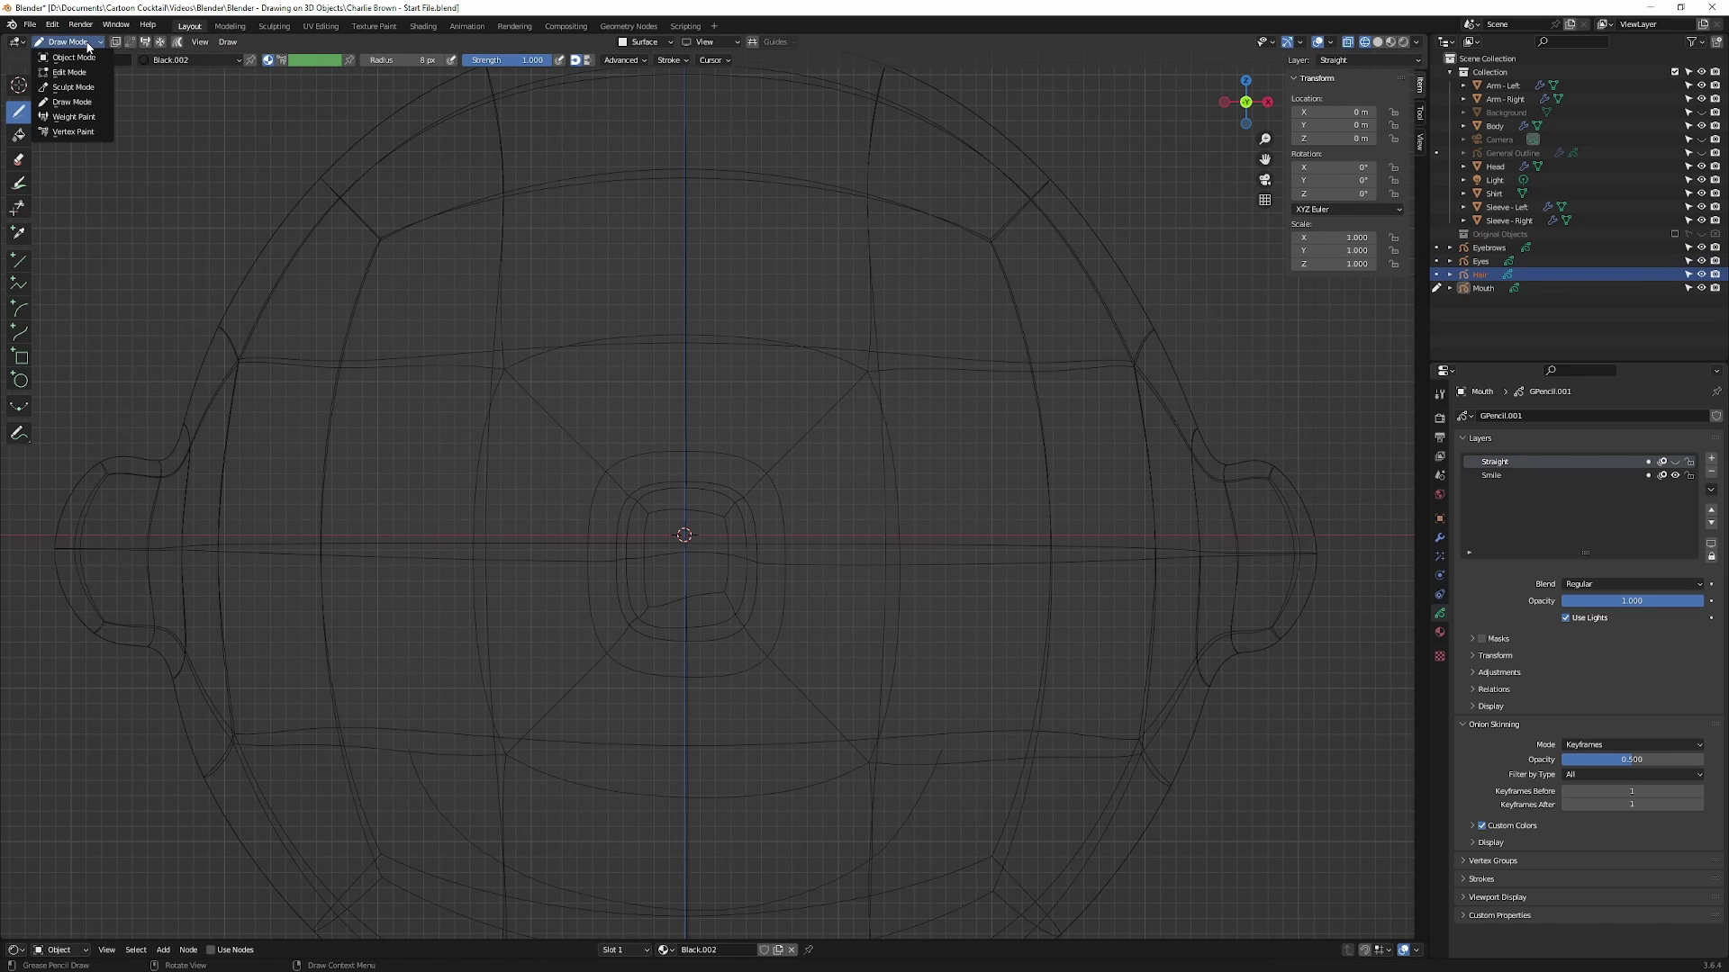
pyautogui.click(74, 57)
pyautogui.click(1480, 261)
pyautogui.click(65, 41)
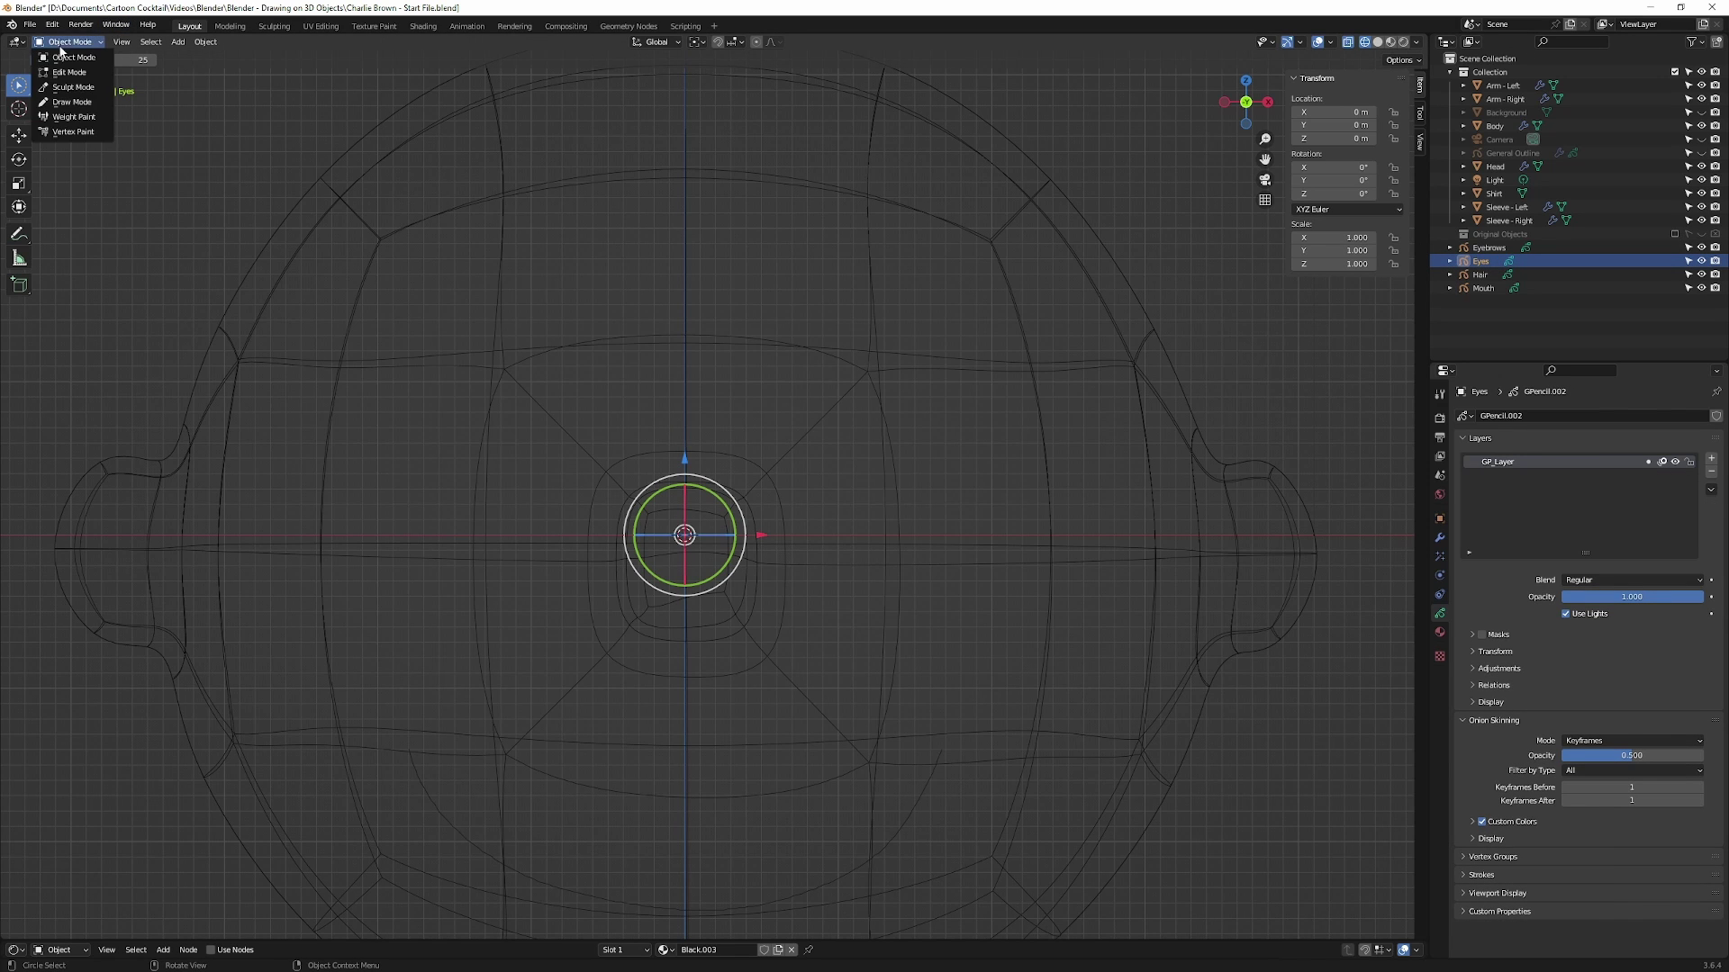
pyautogui.click(63, 101)
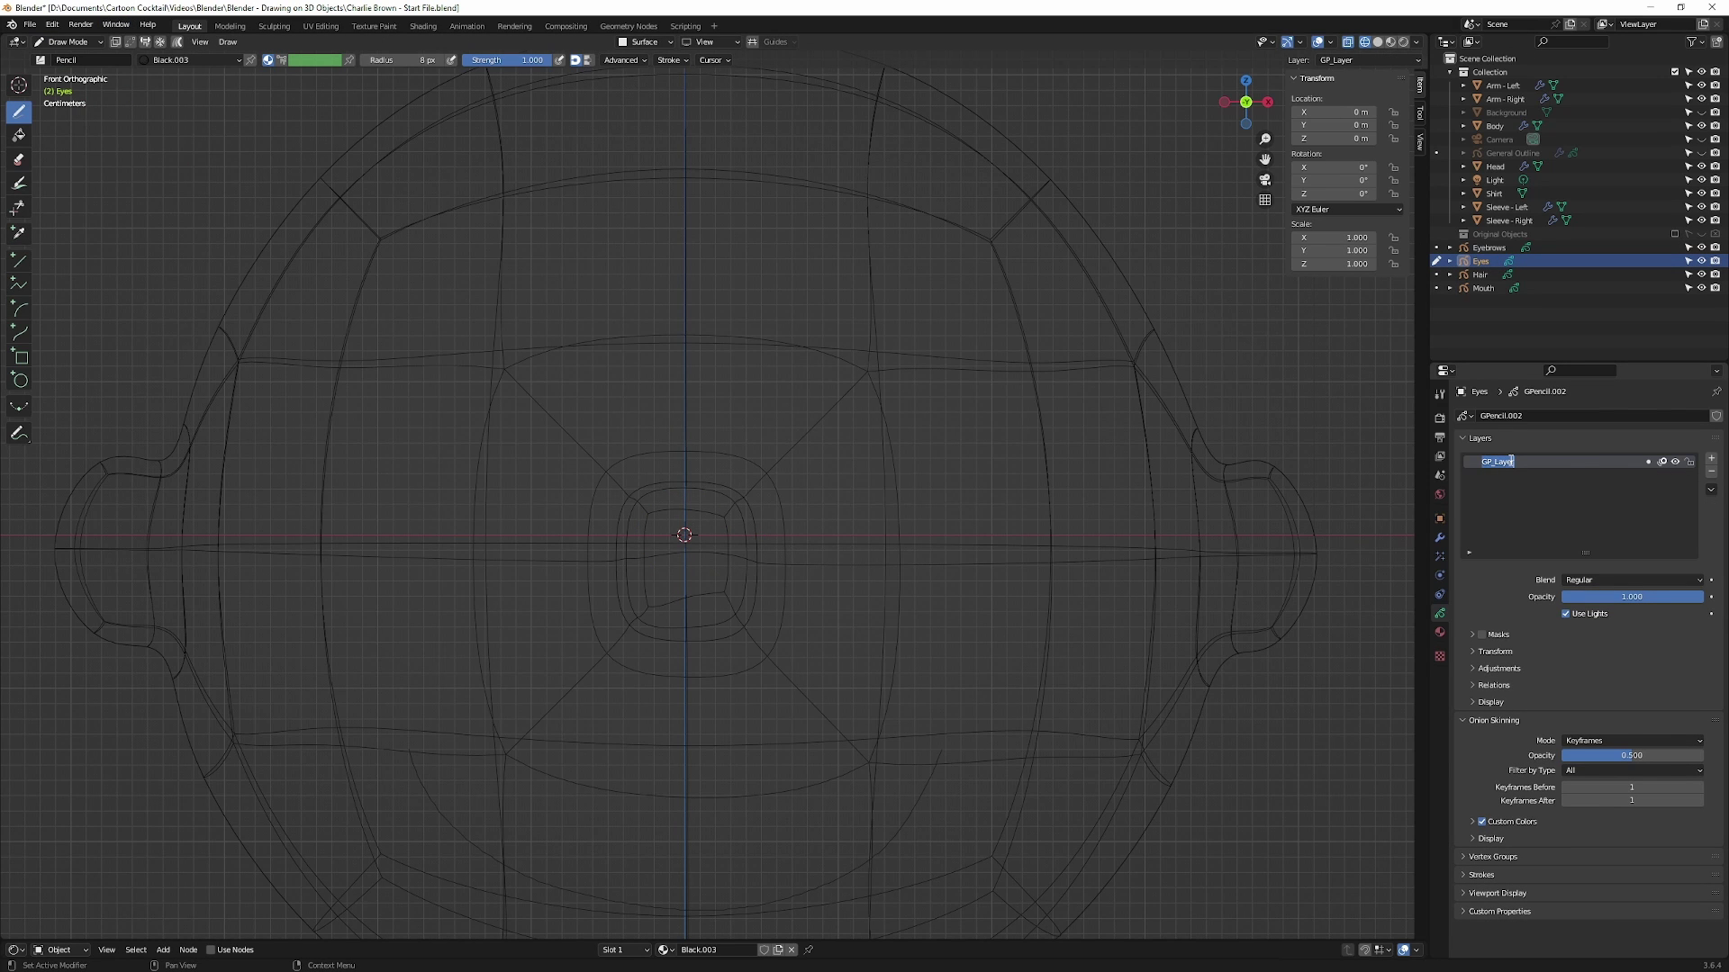
pyautogui.write('Left Eye')
pyautogui.press('Return')
# Turn off the Eyes material's stroke and make its black fill nearly opaque.
pyautogui.click(1439, 634)
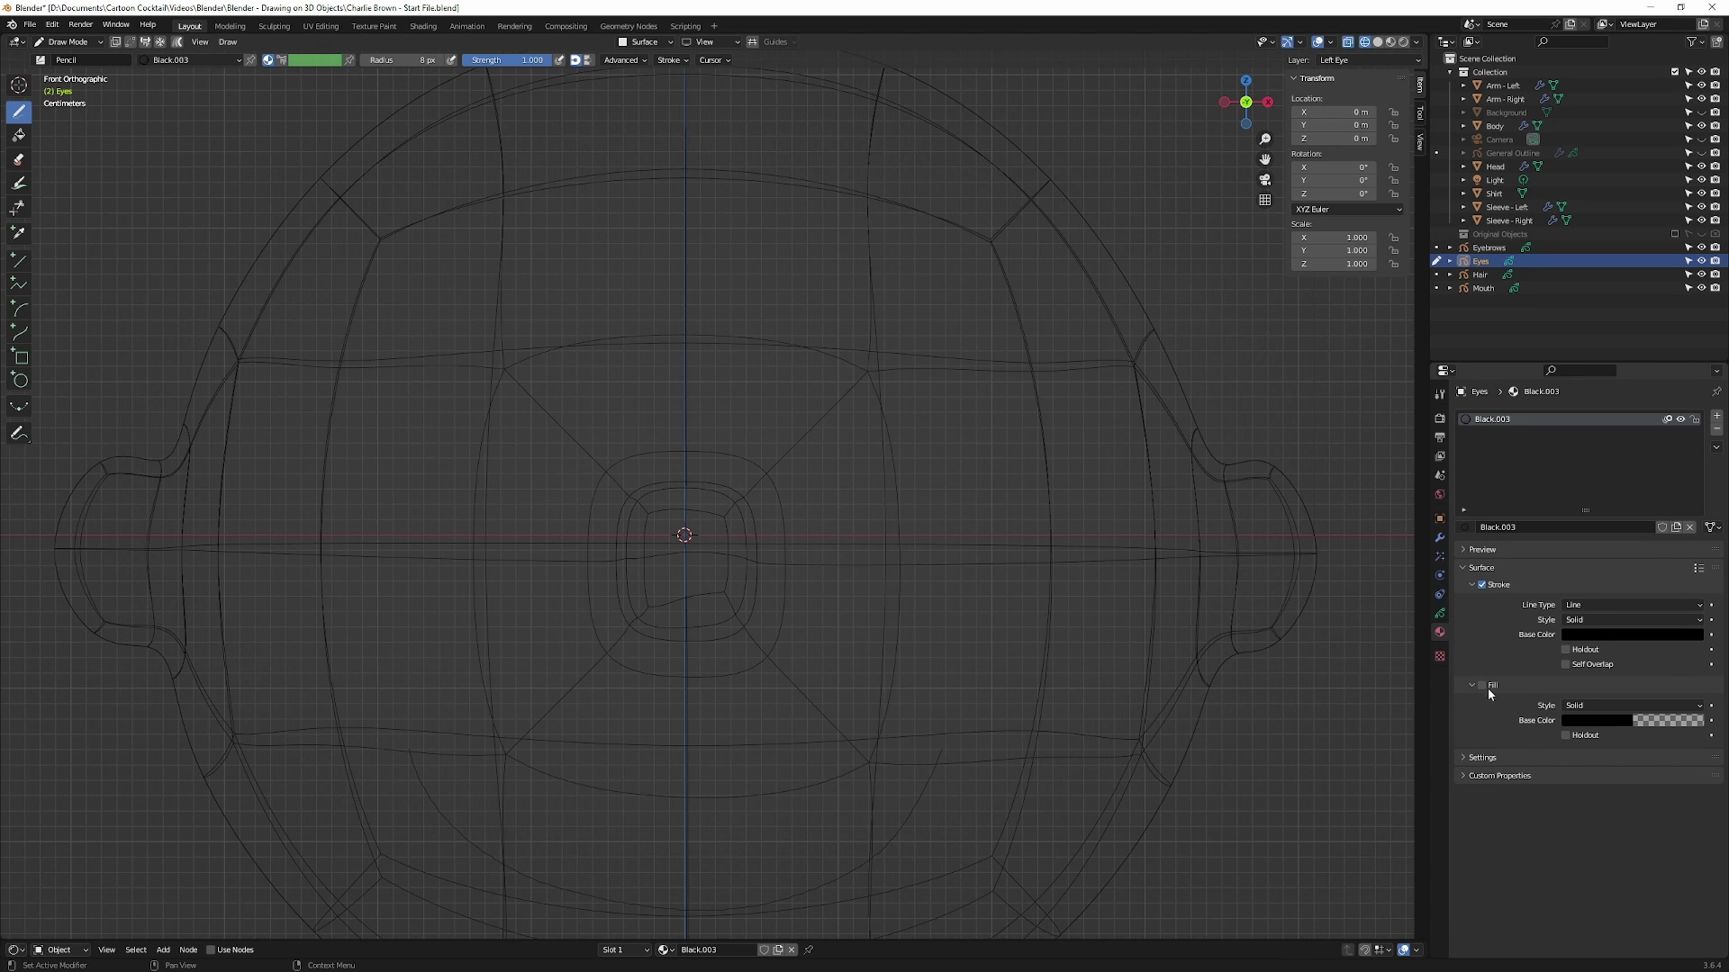
pyautogui.click(1481, 585)
pyautogui.click(1663, 721)
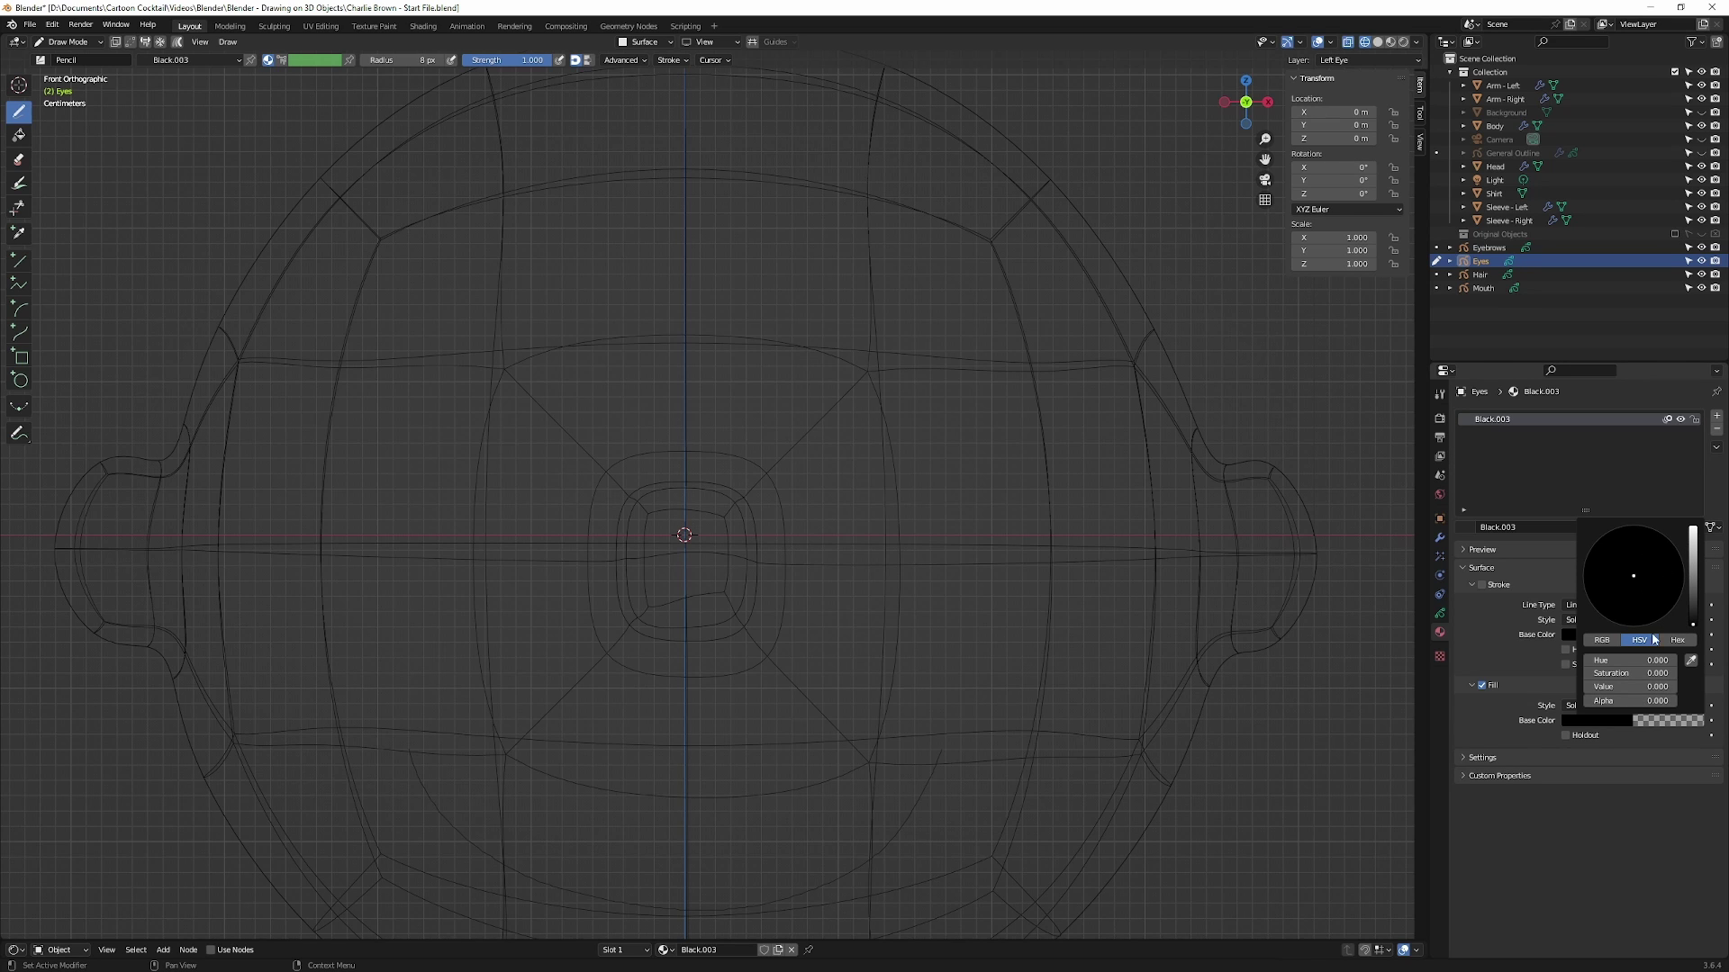
pyautogui.moveTo(1604, 705); pyautogui.dragTo(1668, 704)
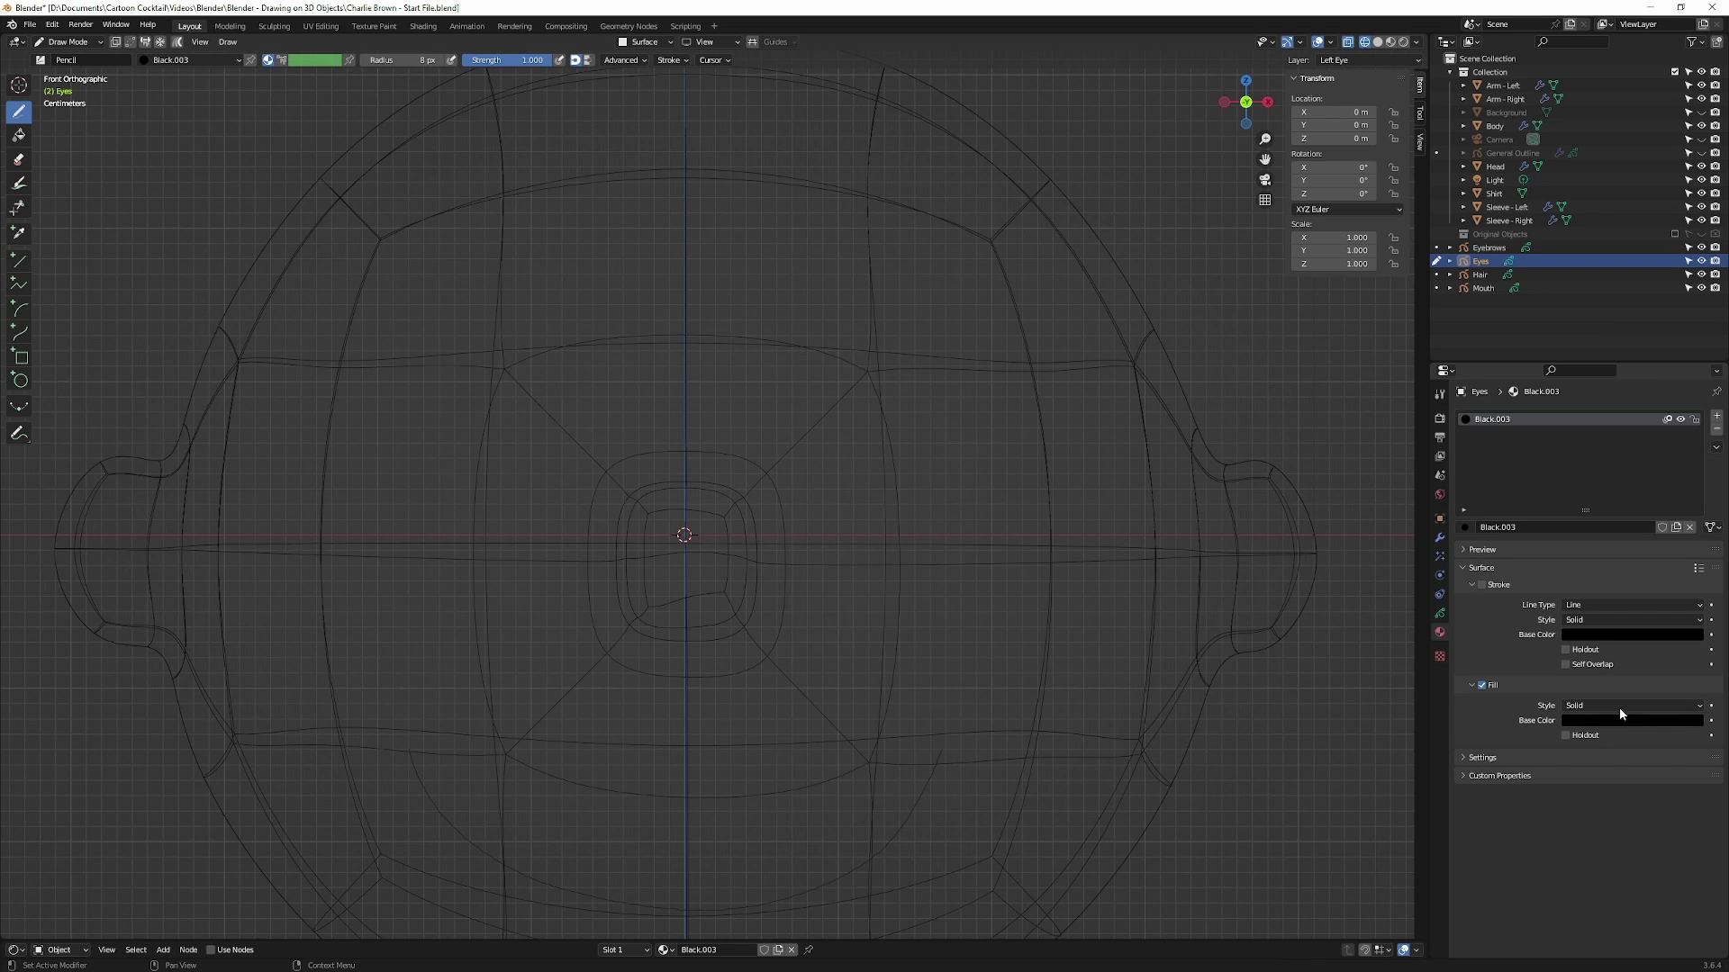
# Pick the Circle tool and check the head in material preview from the side.
pyautogui.click(20, 386)
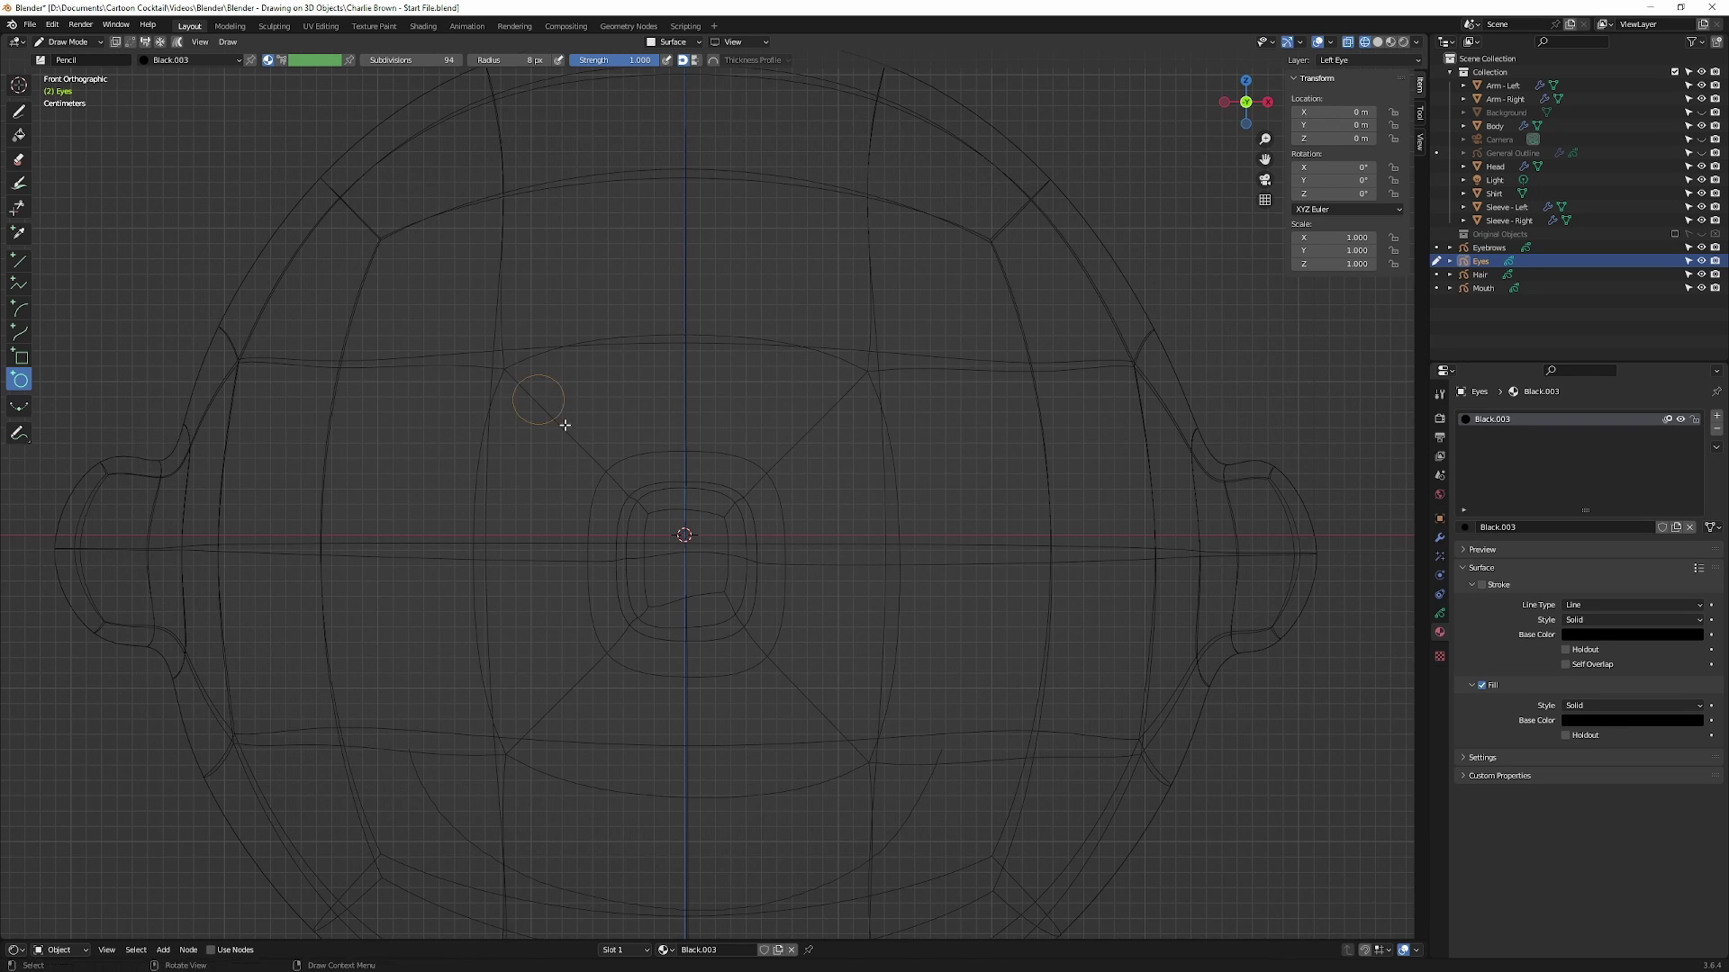
pyautogui.click(1391, 42)
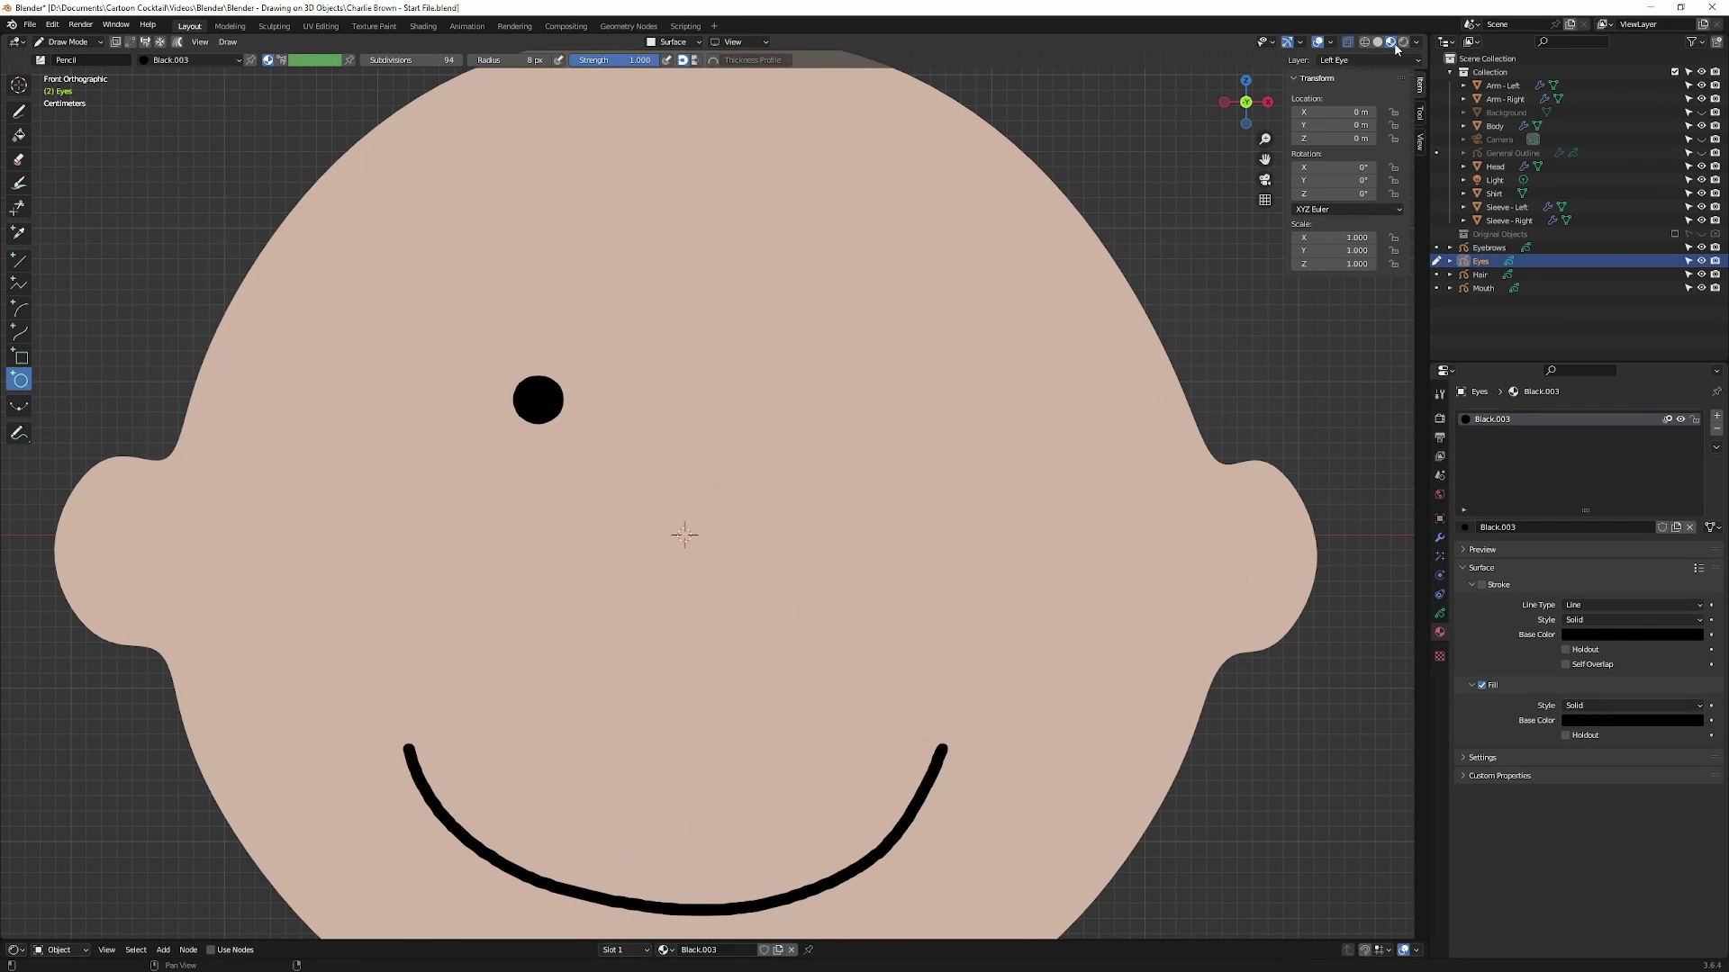
pyautogui.scroll(-4, 849, 522)
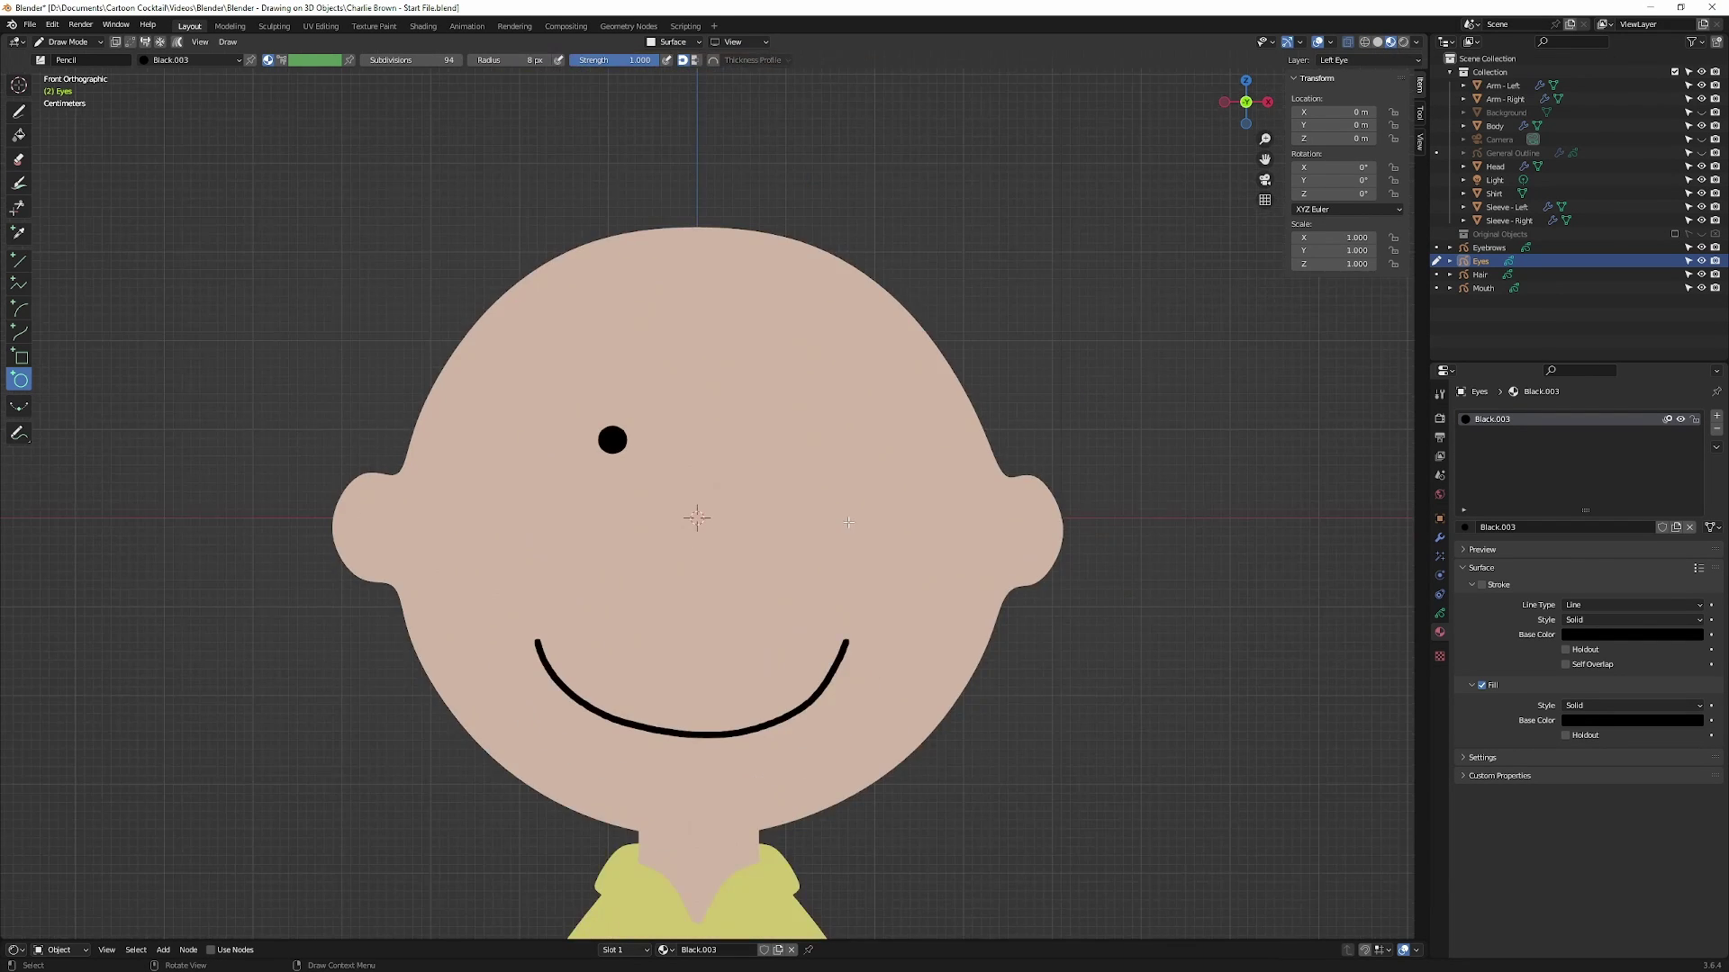
pyautogui.moveTo(849, 522); pyautogui.dragTo(804, 559, button='middle')
pyautogui.press('KP_1')
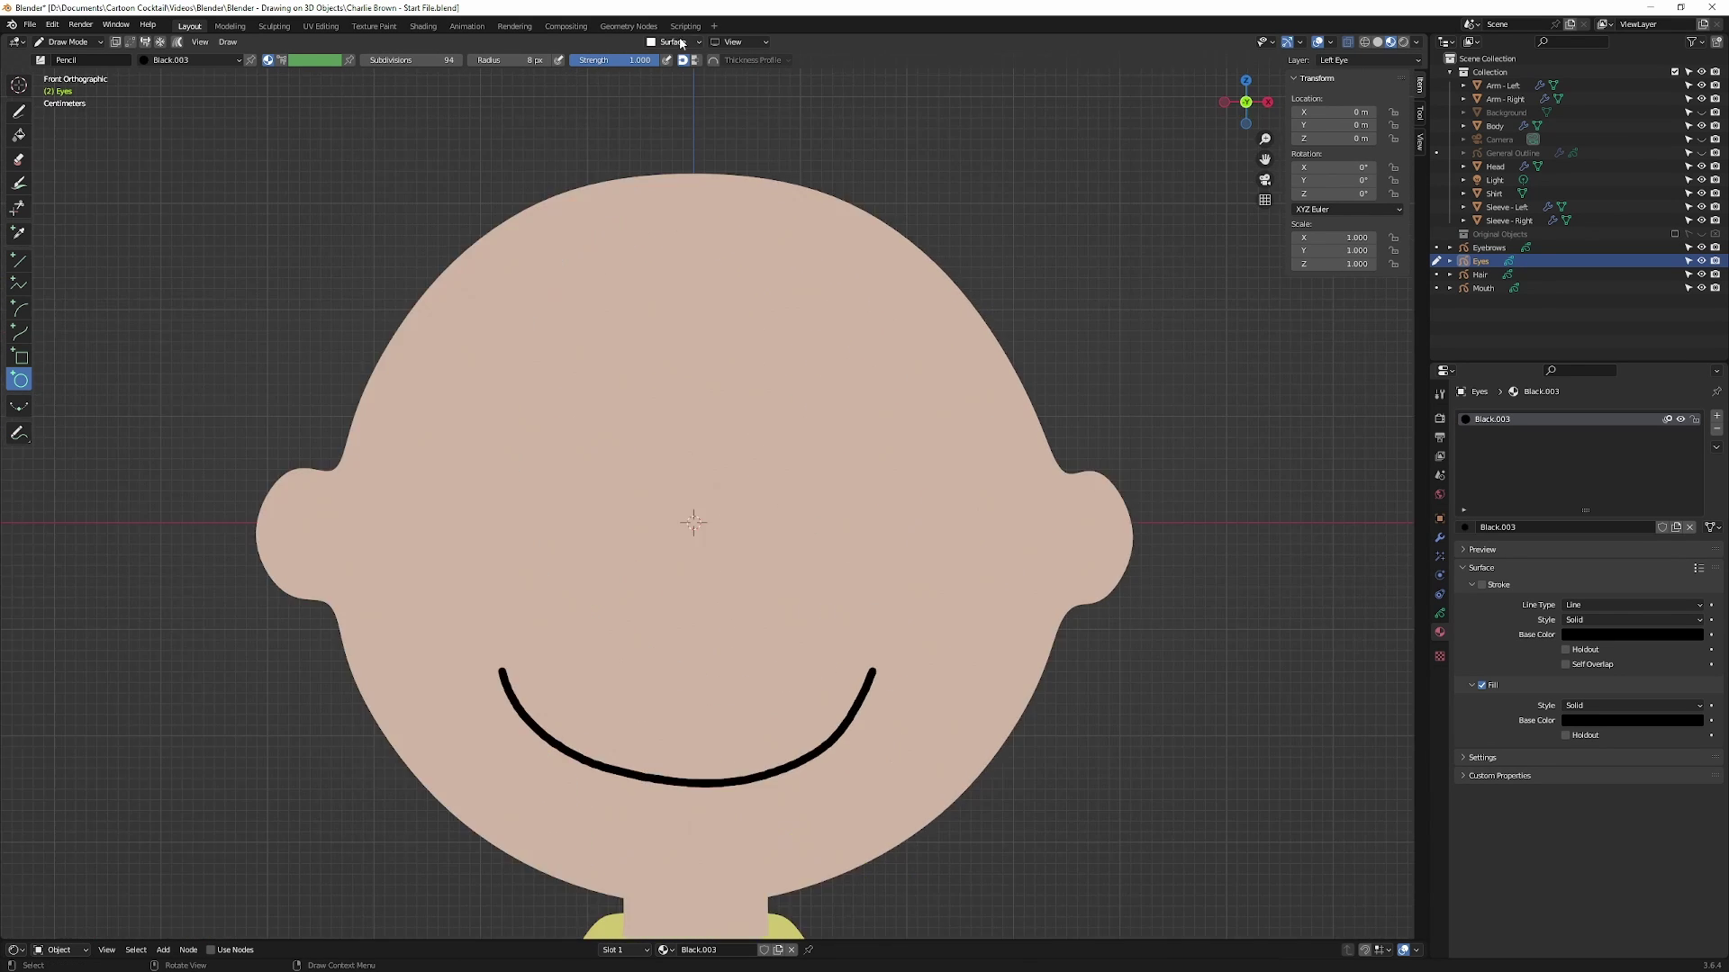
# Set the surface offset to 0 and draw the left eye circle in wireframe.
pyautogui.click(674, 41)
pyautogui.click(671, 160)
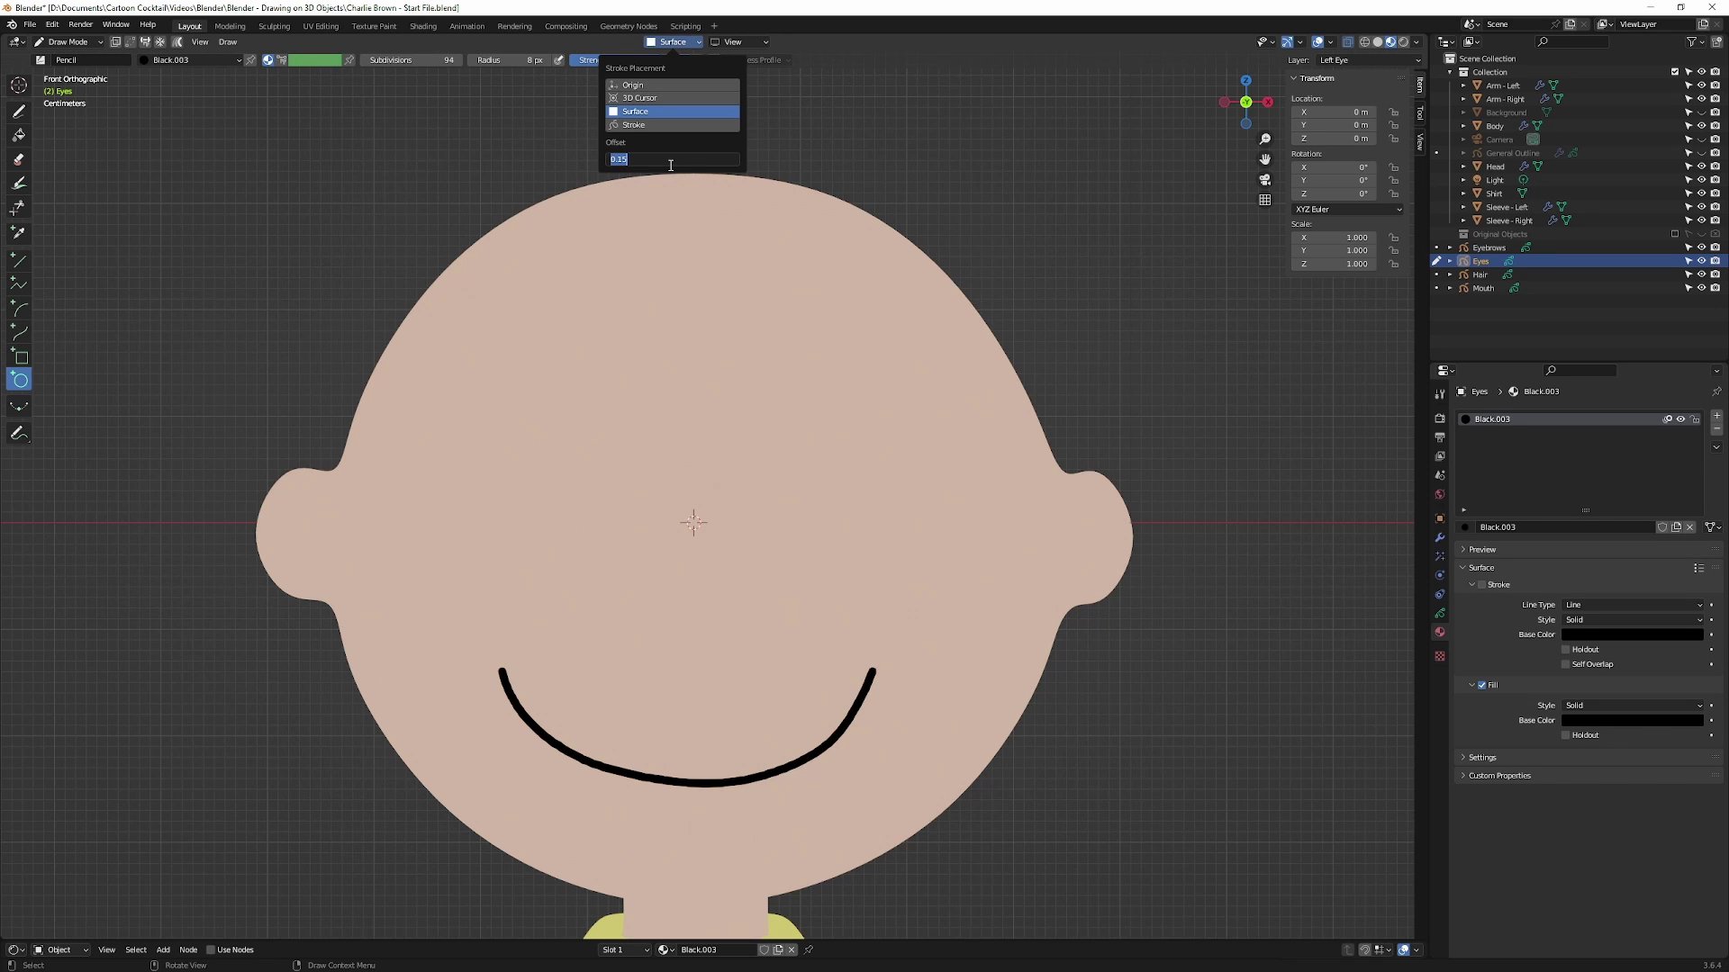
pyautogui.write('010')
pyautogui.press('Return')
pyautogui.hotkey('shift', 'z')
pyautogui.moveTo(547, 405); pyautogui.dragTo(588, 444)
pyautogui.press('Return')
# Add a new layer named 'Right Eye' above Left Eye on the Eyes object.
pyautogui.click(1440, 613)
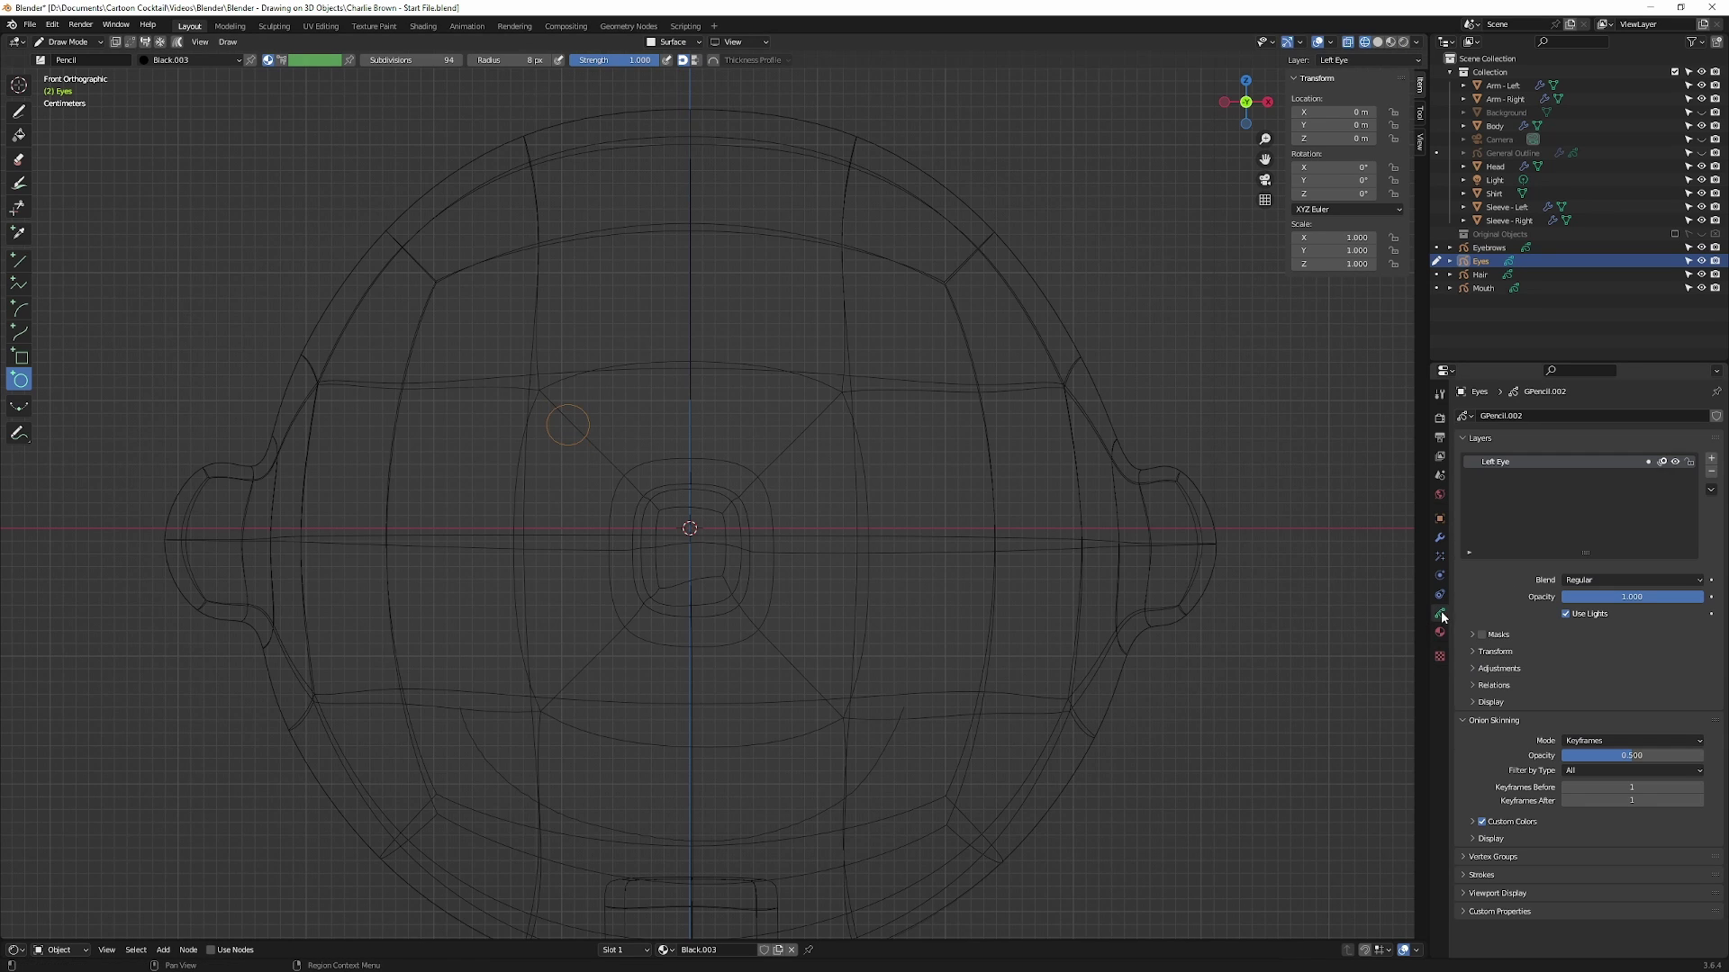
pyautogui.click(1711, 459)
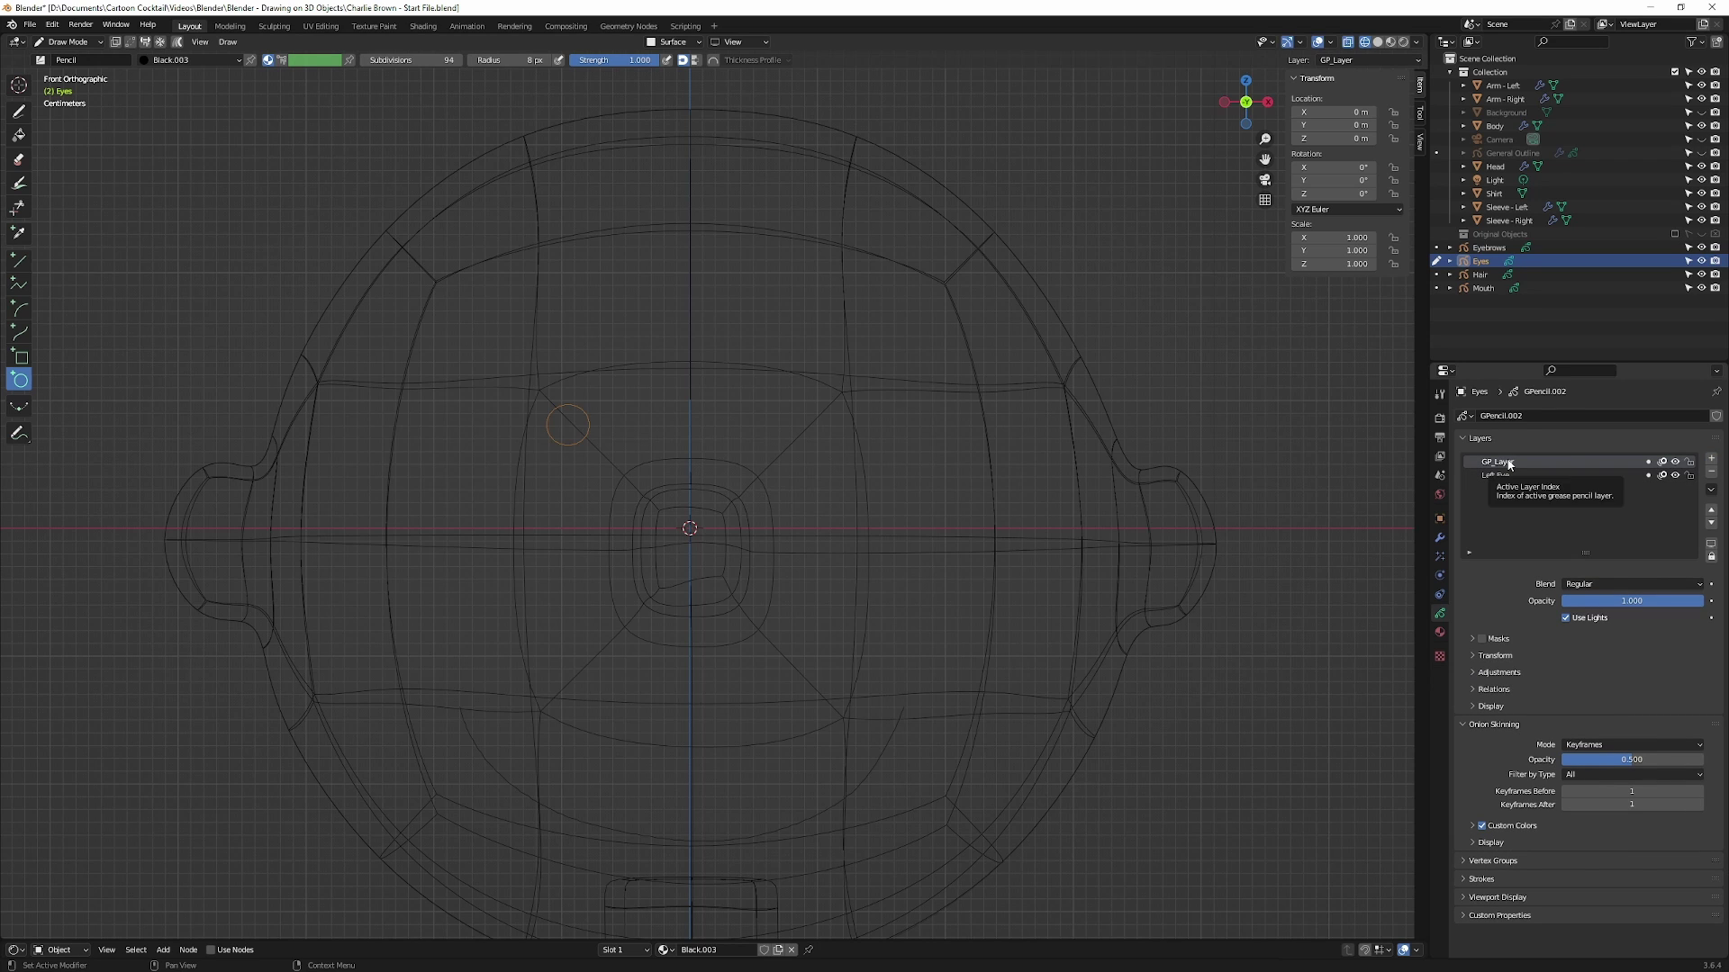
pyautogui.doubleClick(1509, 461)
pyautogui.write('Right Eye')
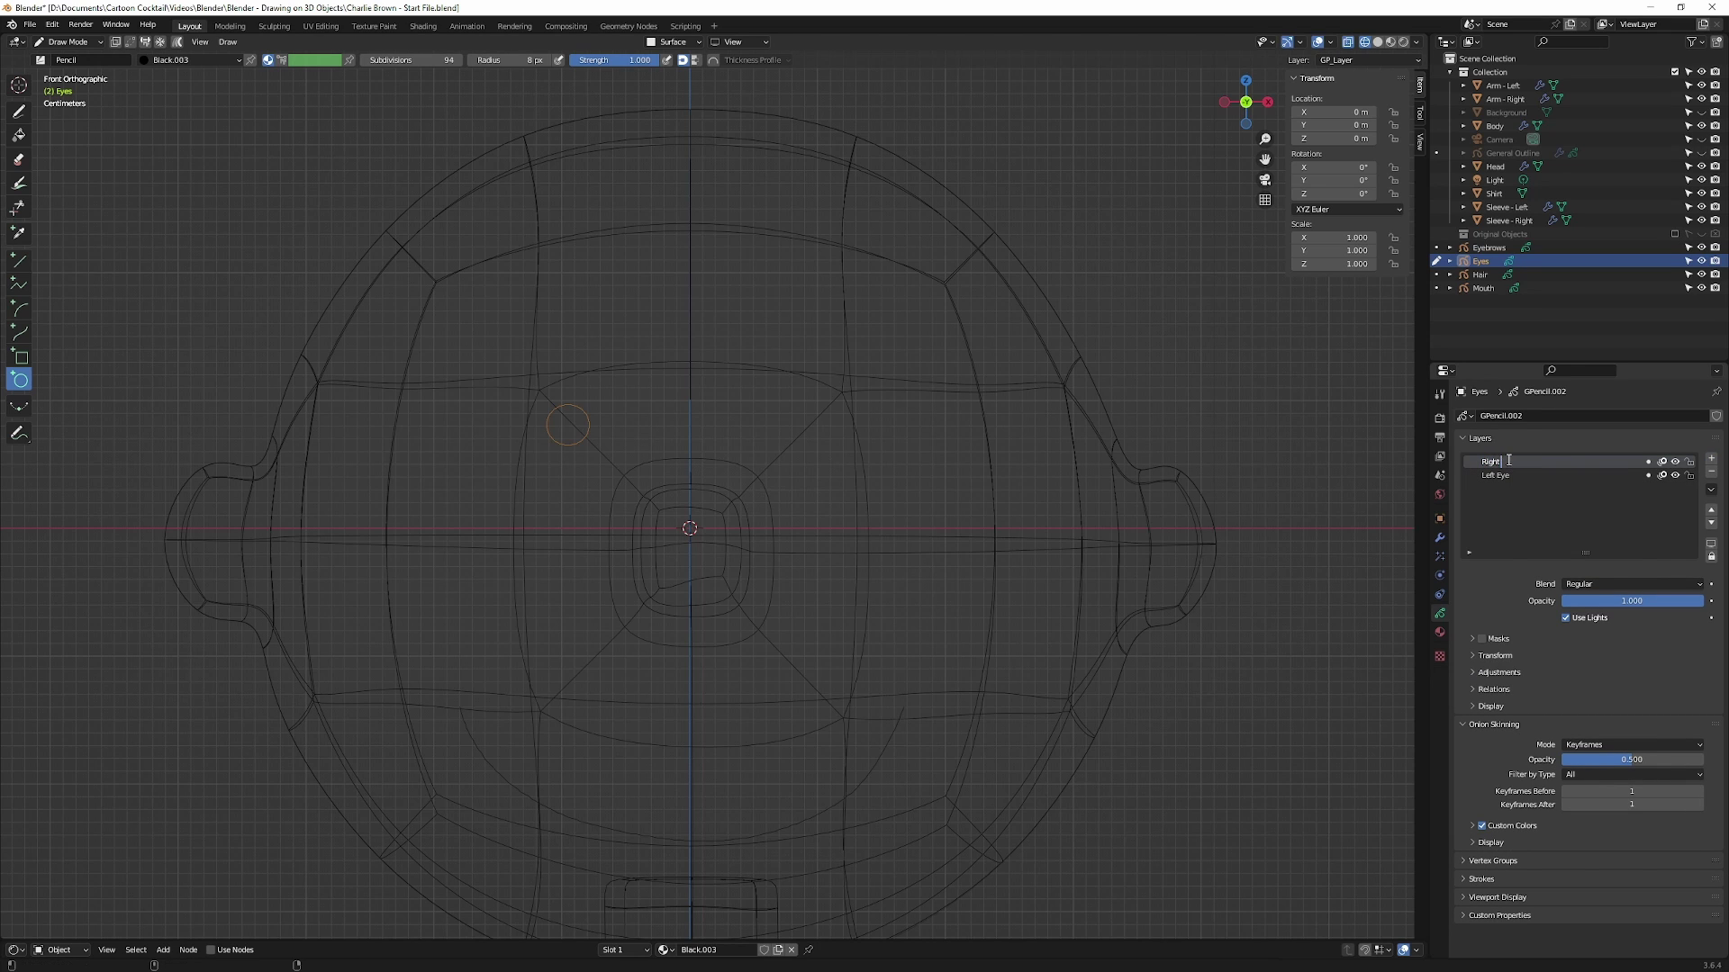
pyautogui.press('Return')
# Draw the right eye circle and move it along X to sit beside the left eye.
pyautogui.moveTo(807, 406); pyautogui.dragTo(768, 444)
pyautogui.press('Return')
pyautogui.click(67, 41)
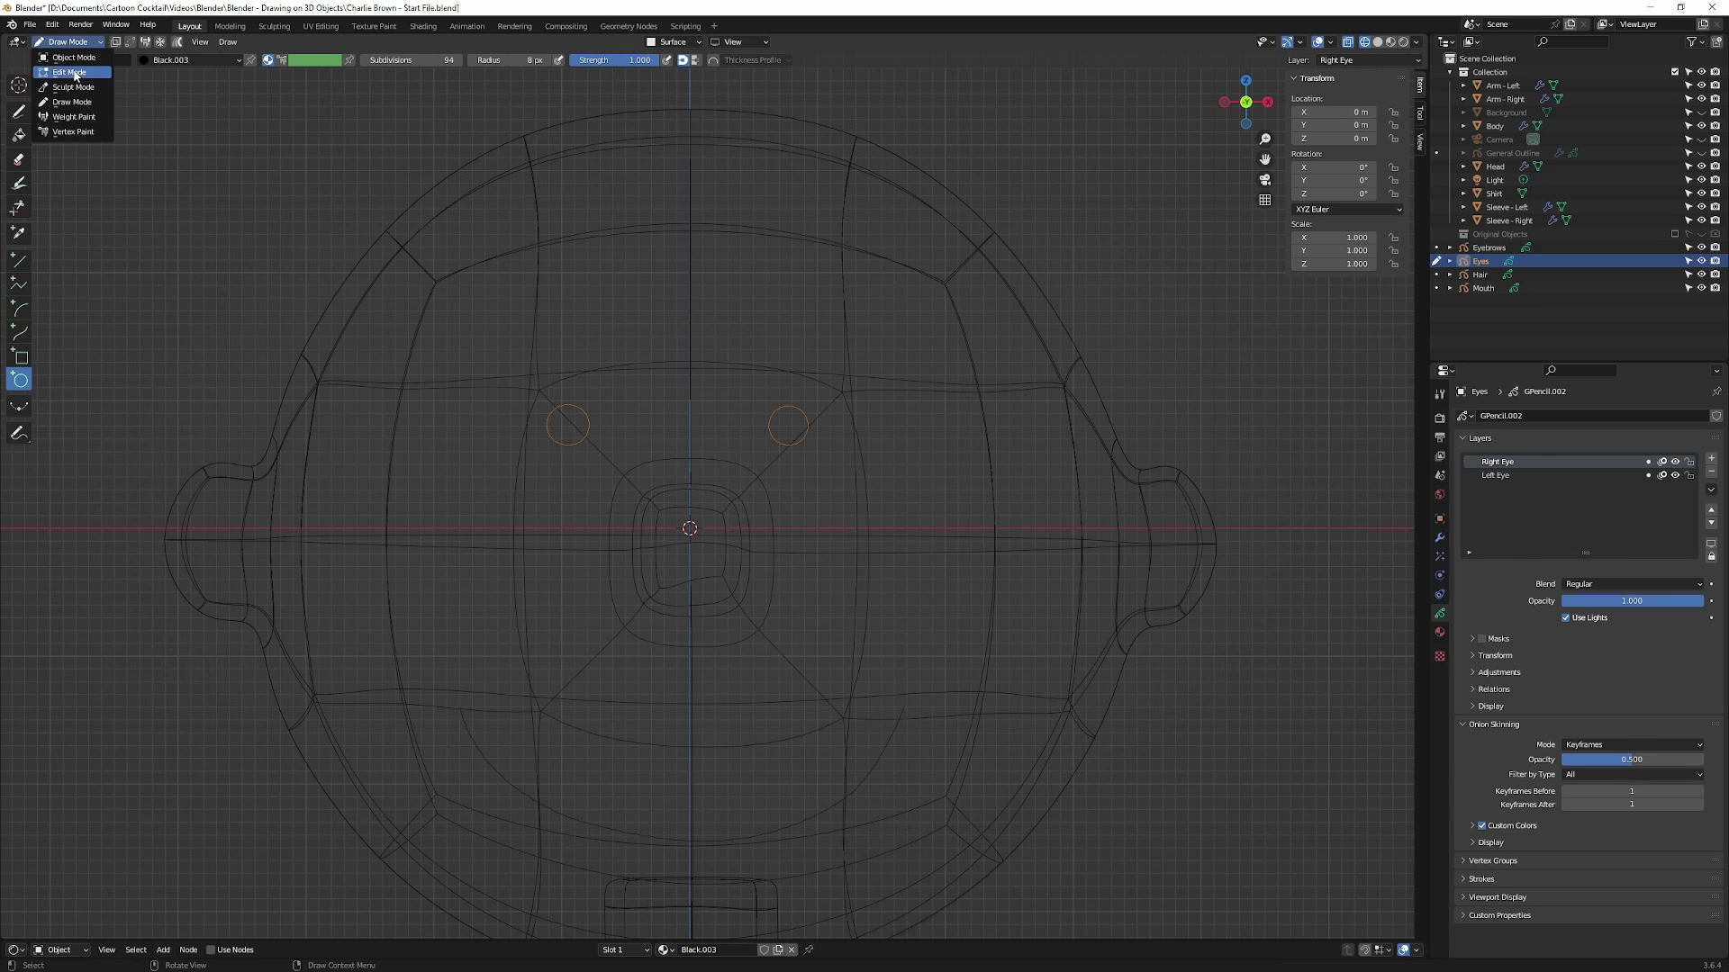
pyautogui.click(72, 74)
pyautogui.moveTo(738, 356); pyautogui.dragTo(835, 475)
pyautogui.press('g')
pyautogui.press('x')
pyautogui.click(869, 421)
pyautogui.moveTo(796, 350); pyautogui.dragTo(797, 347)
# Switch to Material Preview, view through the camera, and show the General Outline object.
pyautogui.click(1388, 42)
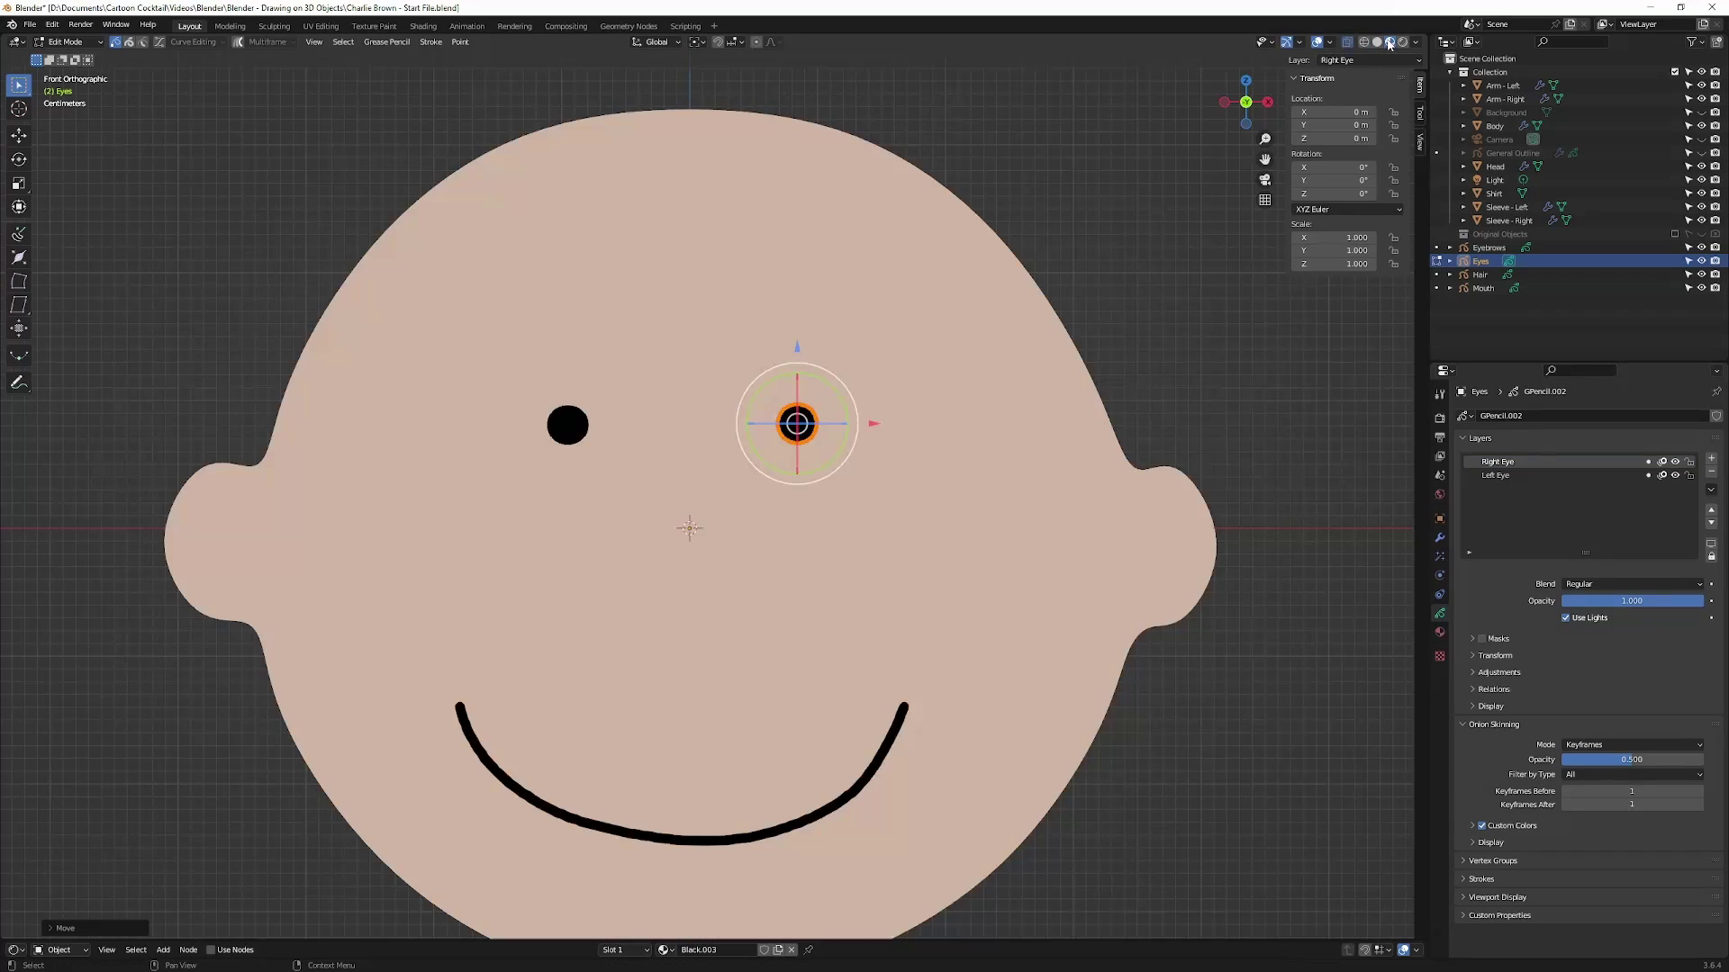
pyautogui.click(1169, 323)
pyautogui.moveTo(1229, 409); pyautogui.dragTo(1176, 420, button='middle')
pyautogui.press('KP_0')
pyautogui.click(1701, 153)
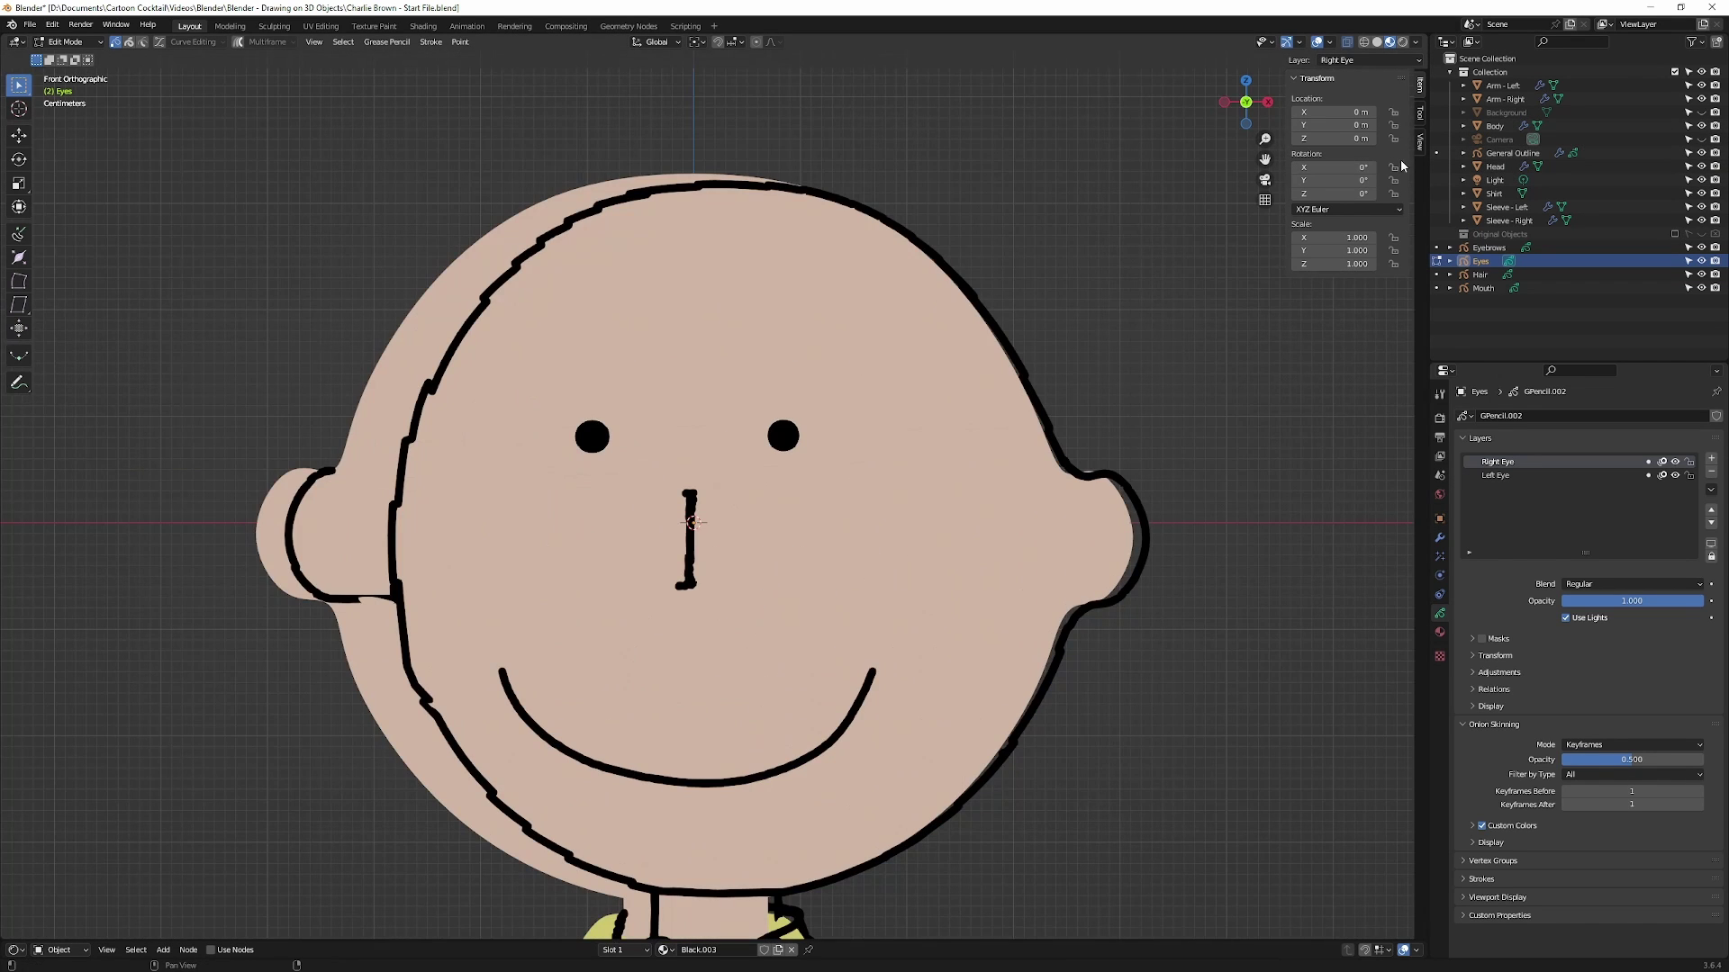
# Hide General Outline, make Eyebrows the active object, and put it in Draw Mode.
pyautogui.click(1700, 153)
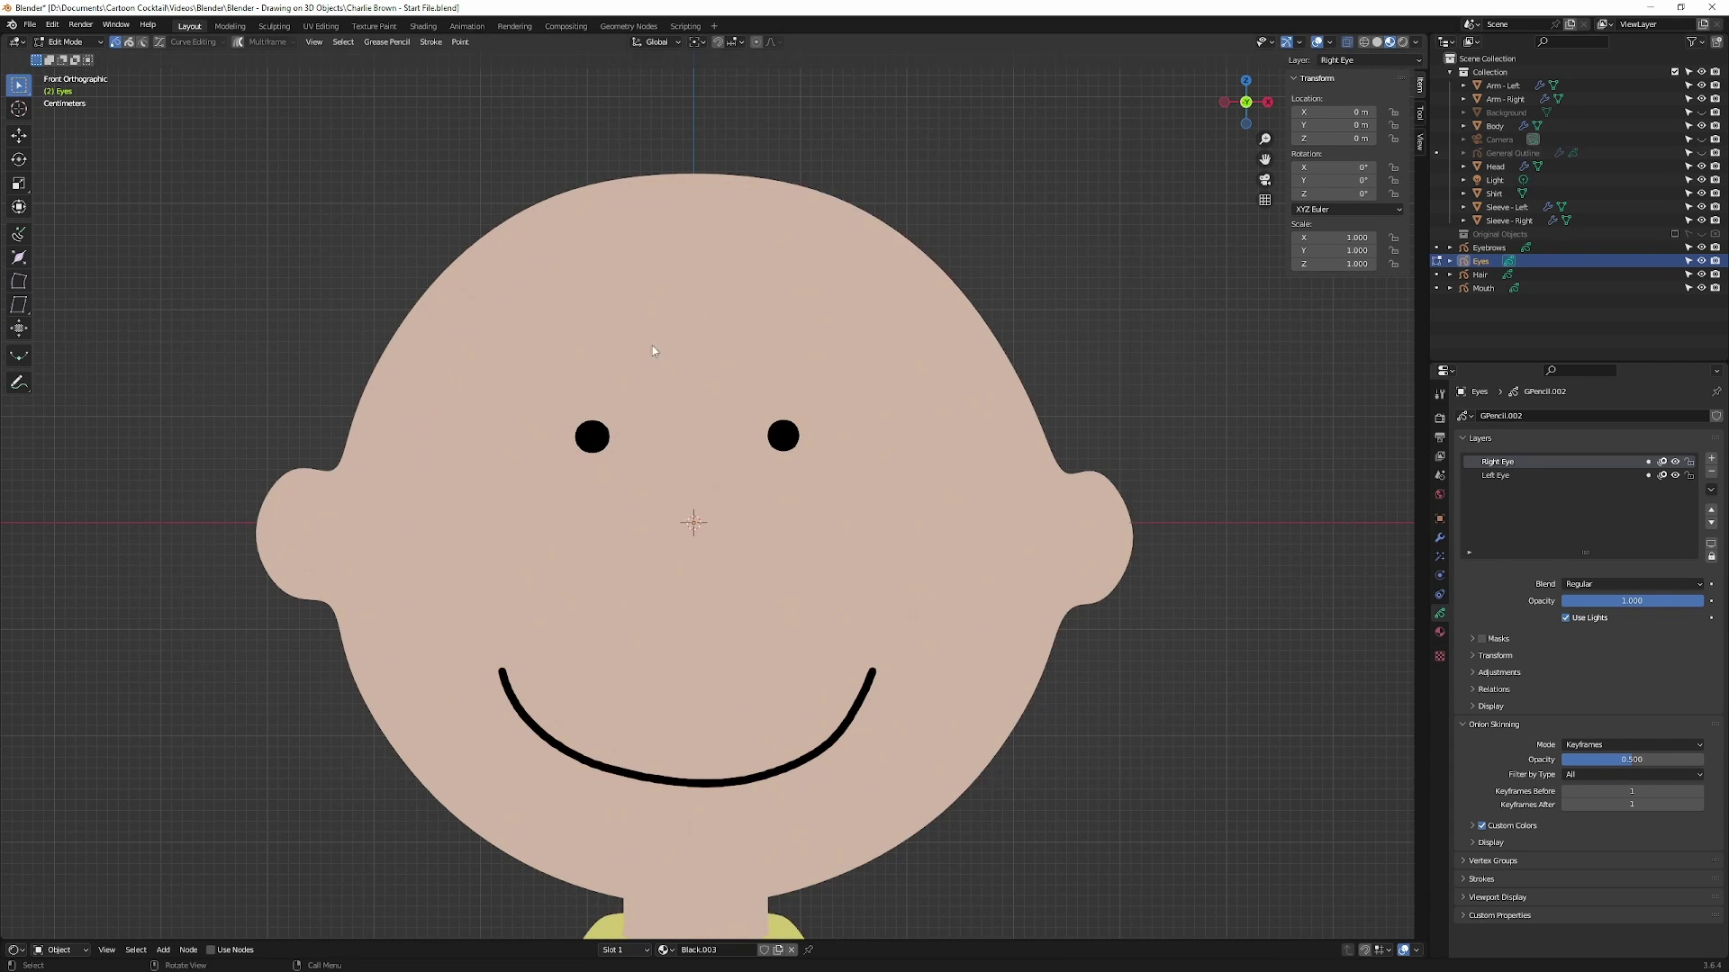
pyautogui.scroll(2, 627, 360)
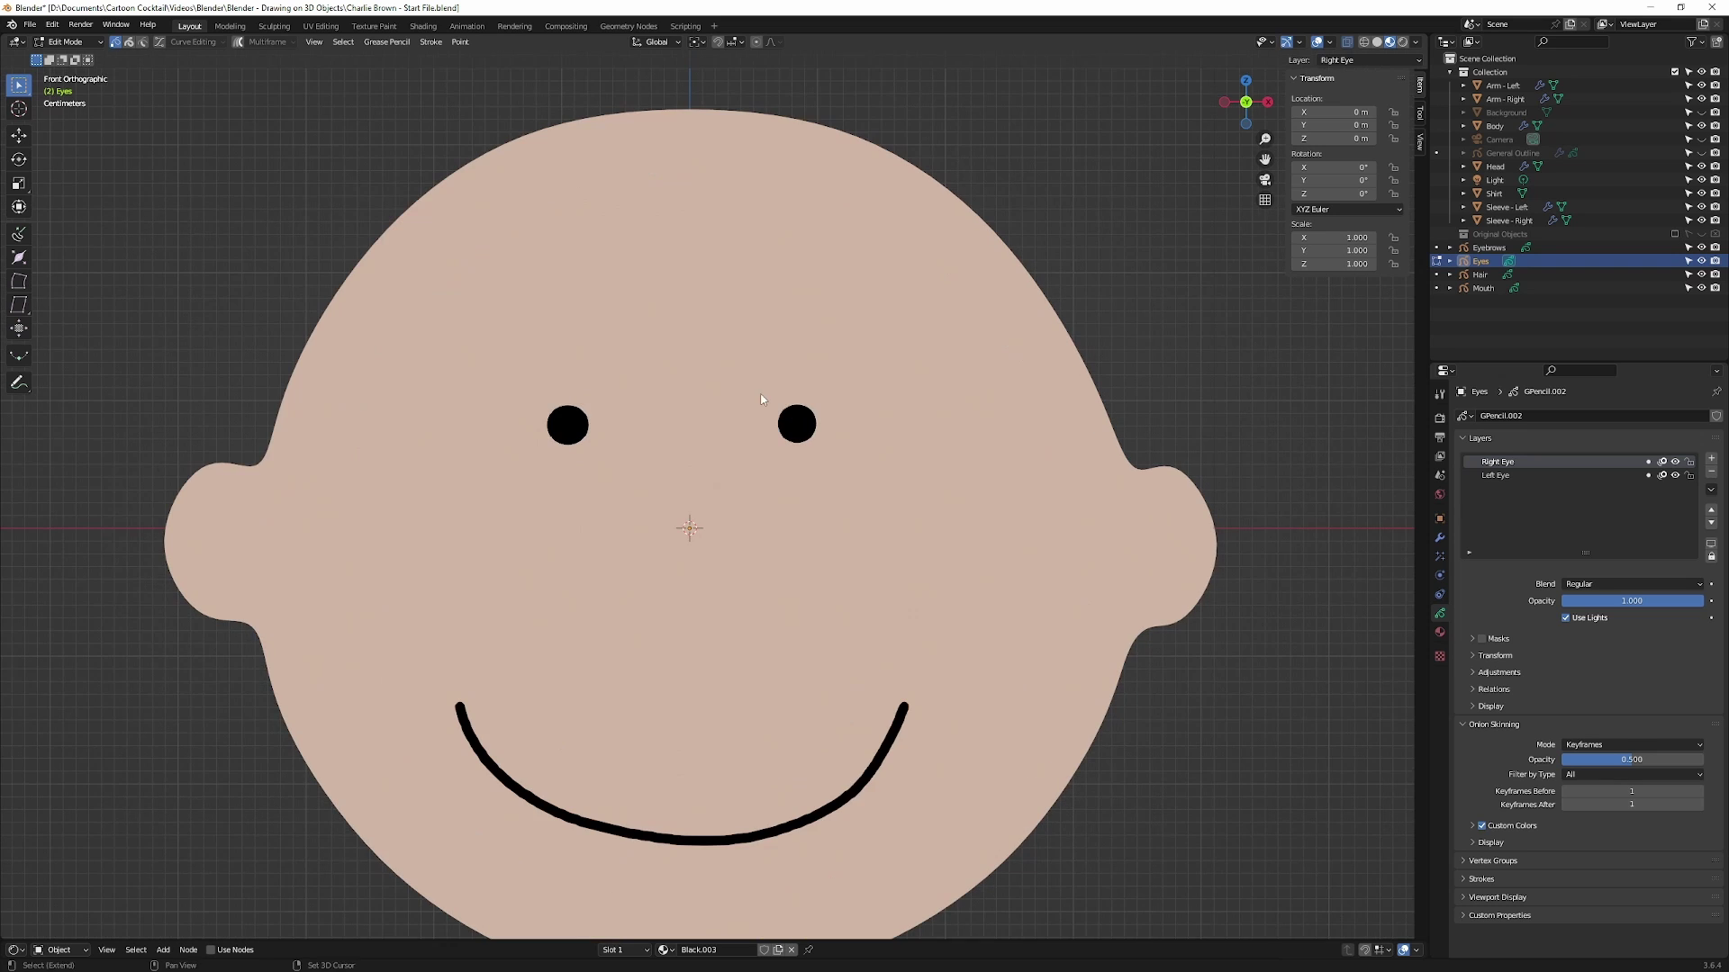
pyautogui.click(1491, 248)
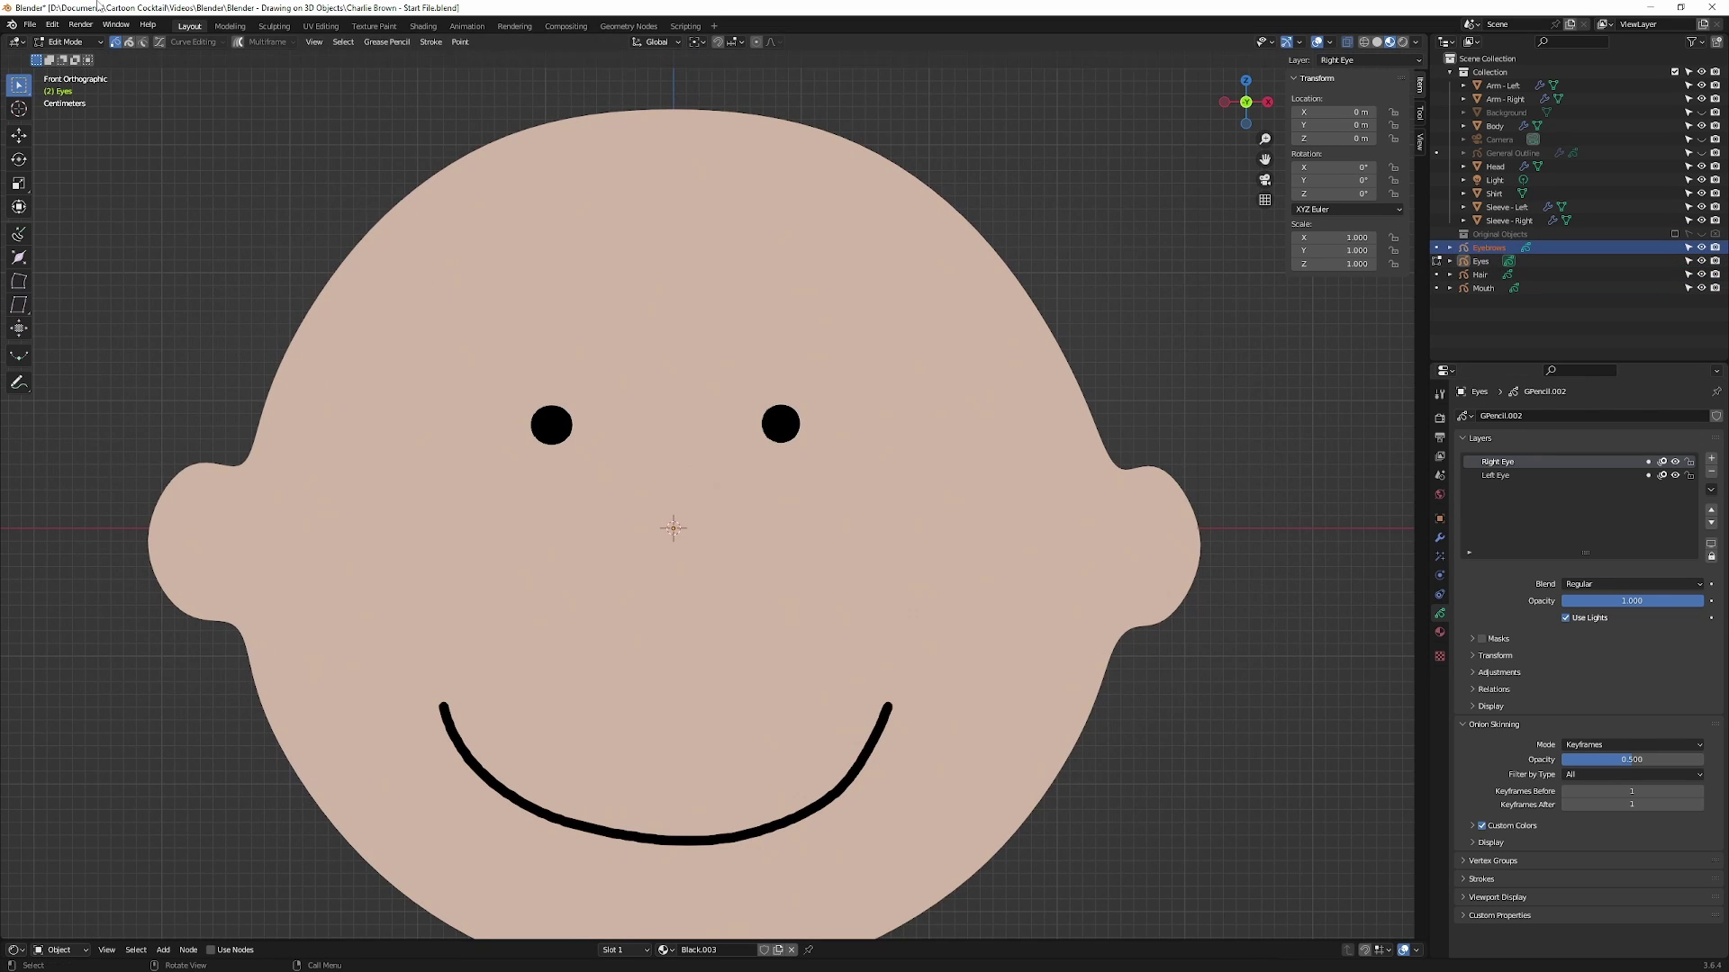
pyautogui.click(68, 42)
pyautogui.click(67, 59)
pyautogui.click(1490, 247)
pyautogui.click(93, 43)
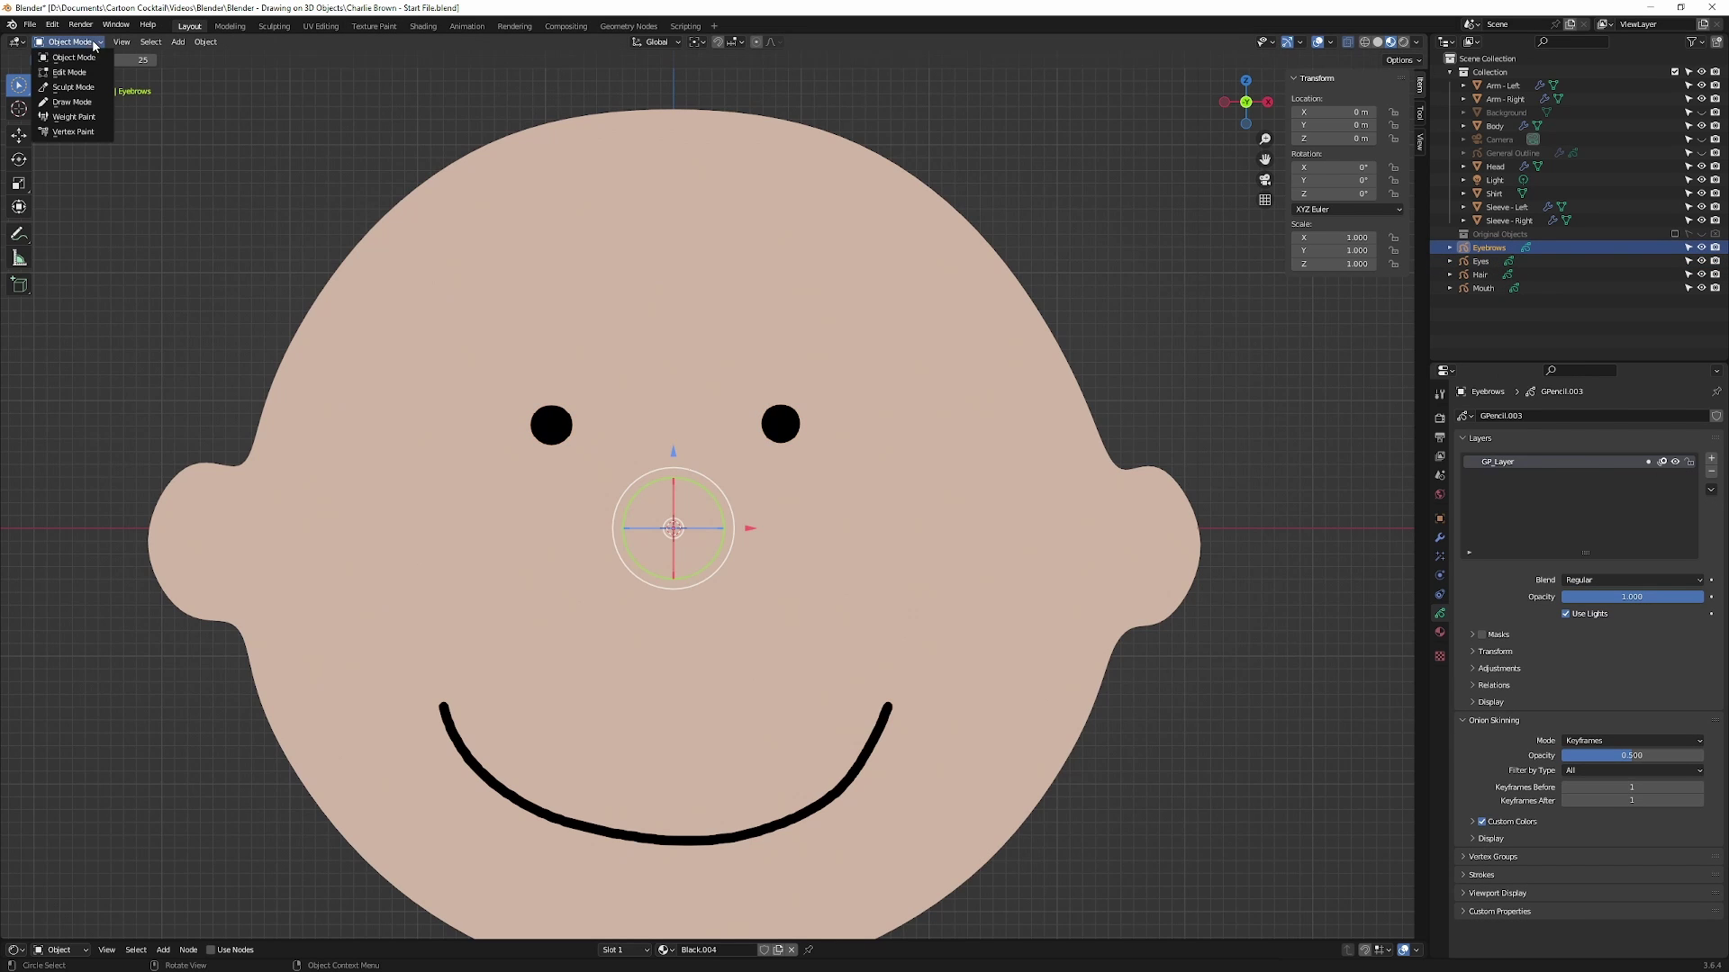
pyautogui.click(72, 102)
# Rename the default layer 'Left Eyebrow' and add a second layer named 'Right Eyebrow'.
pyautogui.doubleClick(1497, 461)
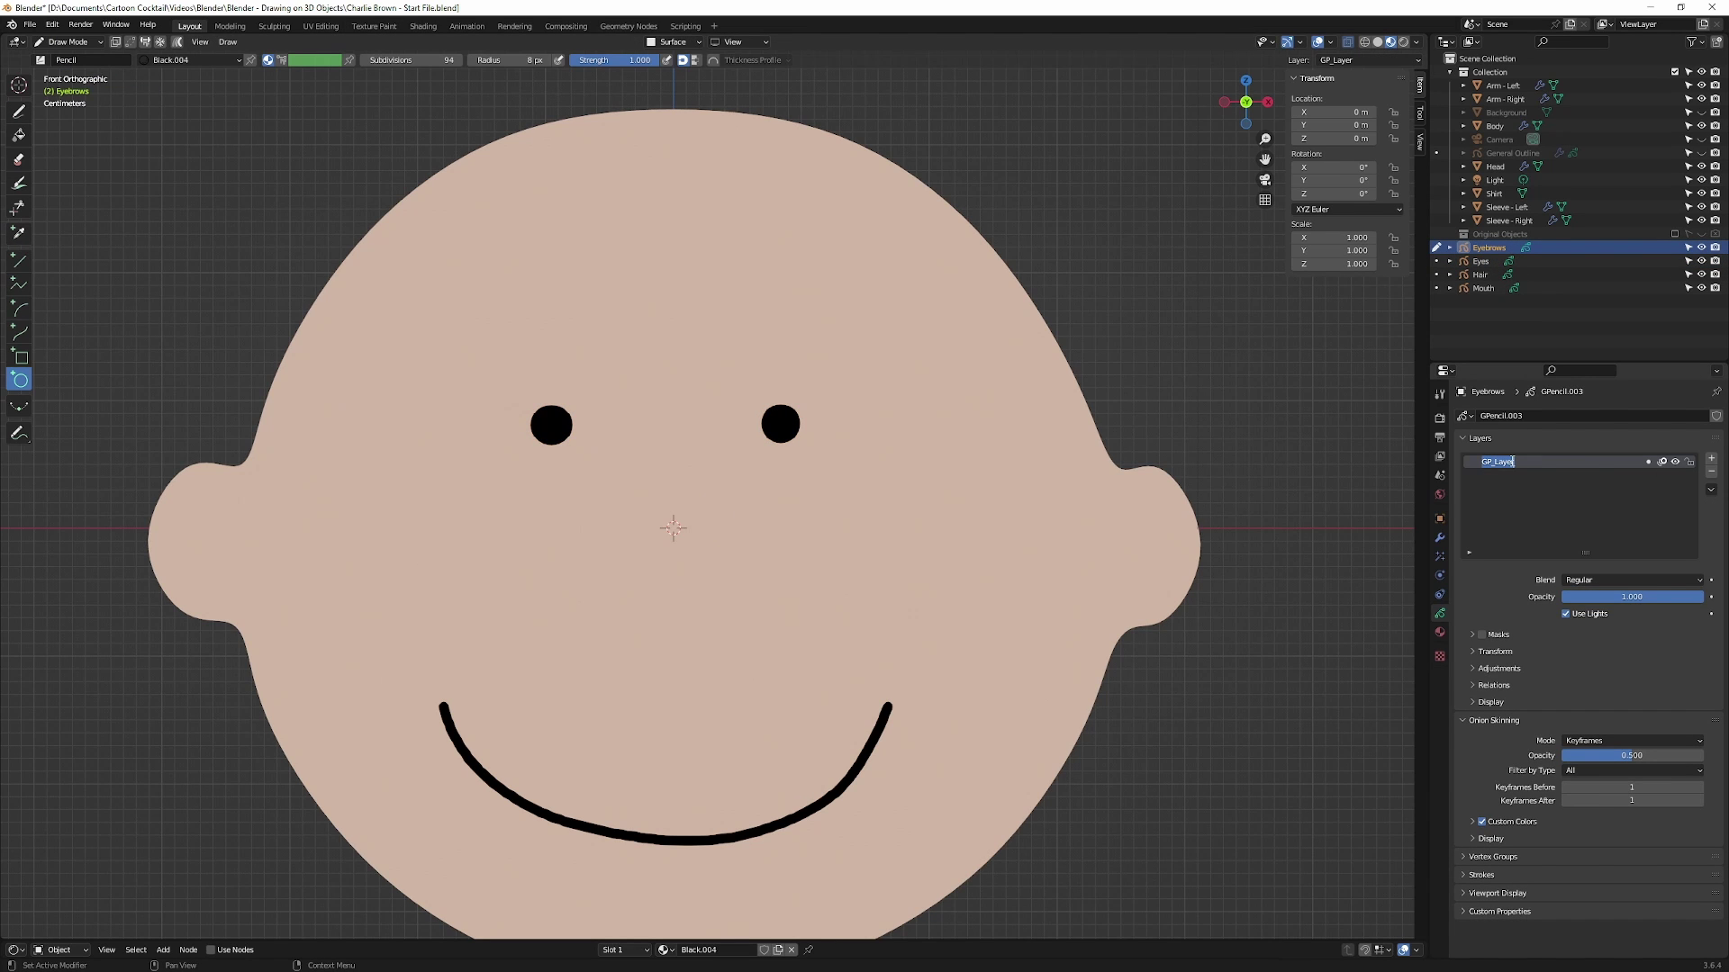
pyautogui.write('Left Eyebrow')
pyautogui.press('Return')
pyautogui.click(1710, 458)
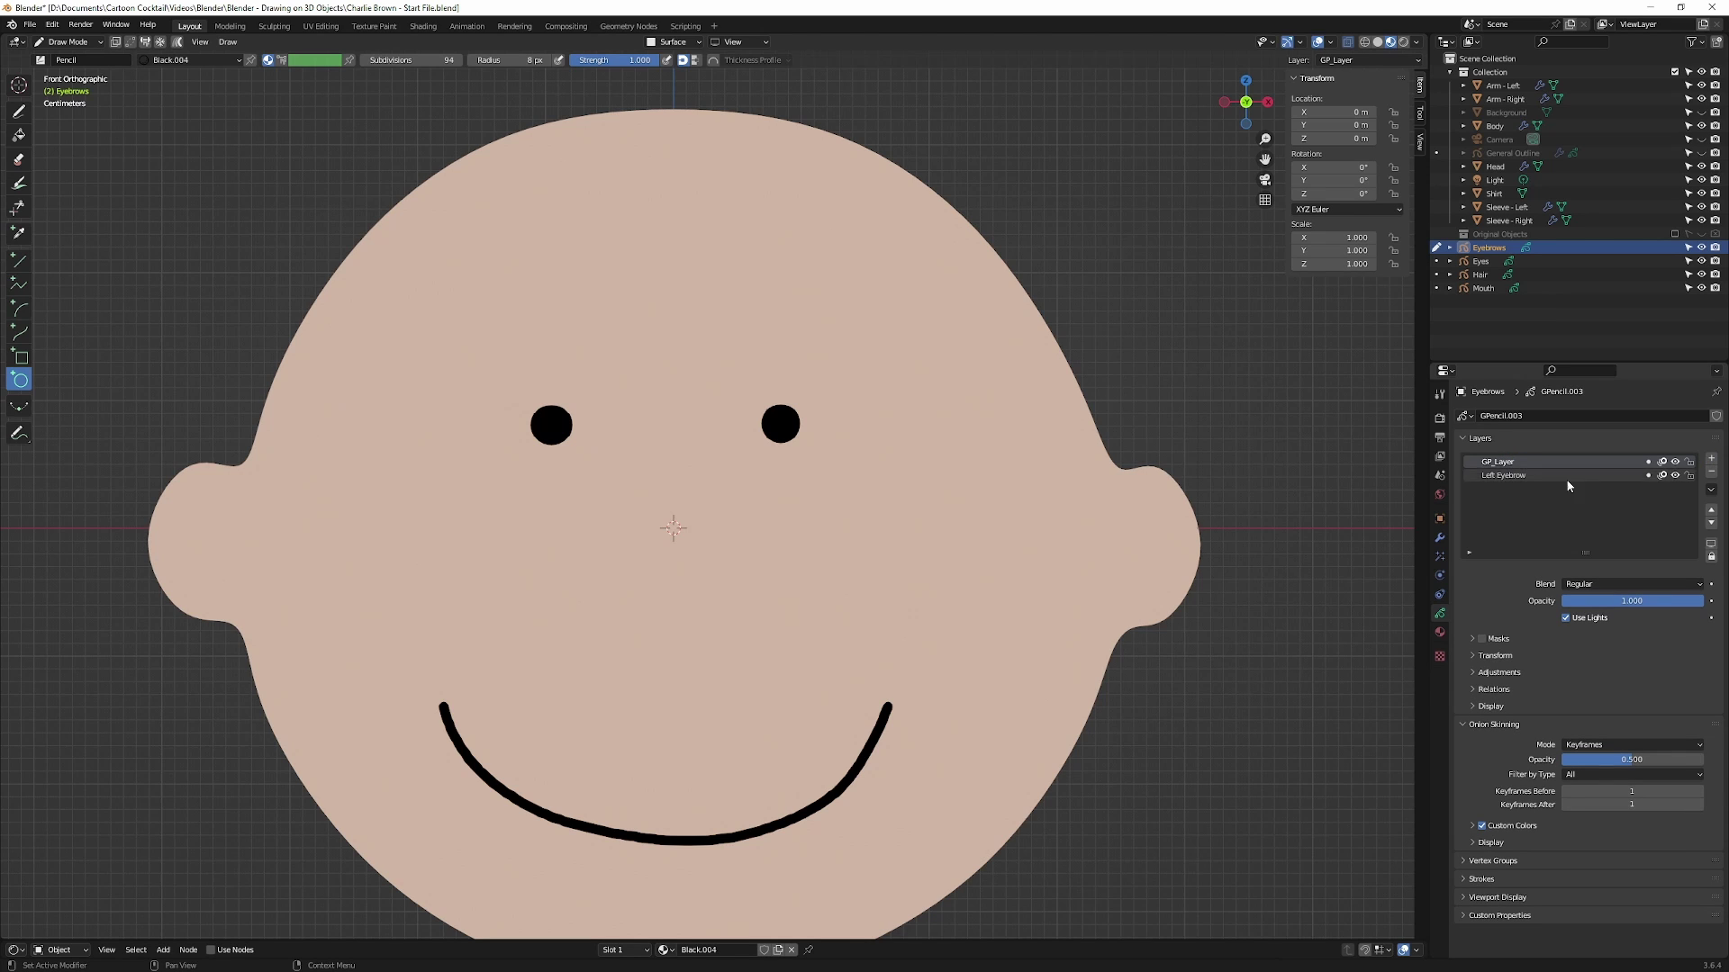
pyautogui.doubleClick(1498, 462)
pyautogui.write('Right Eye')
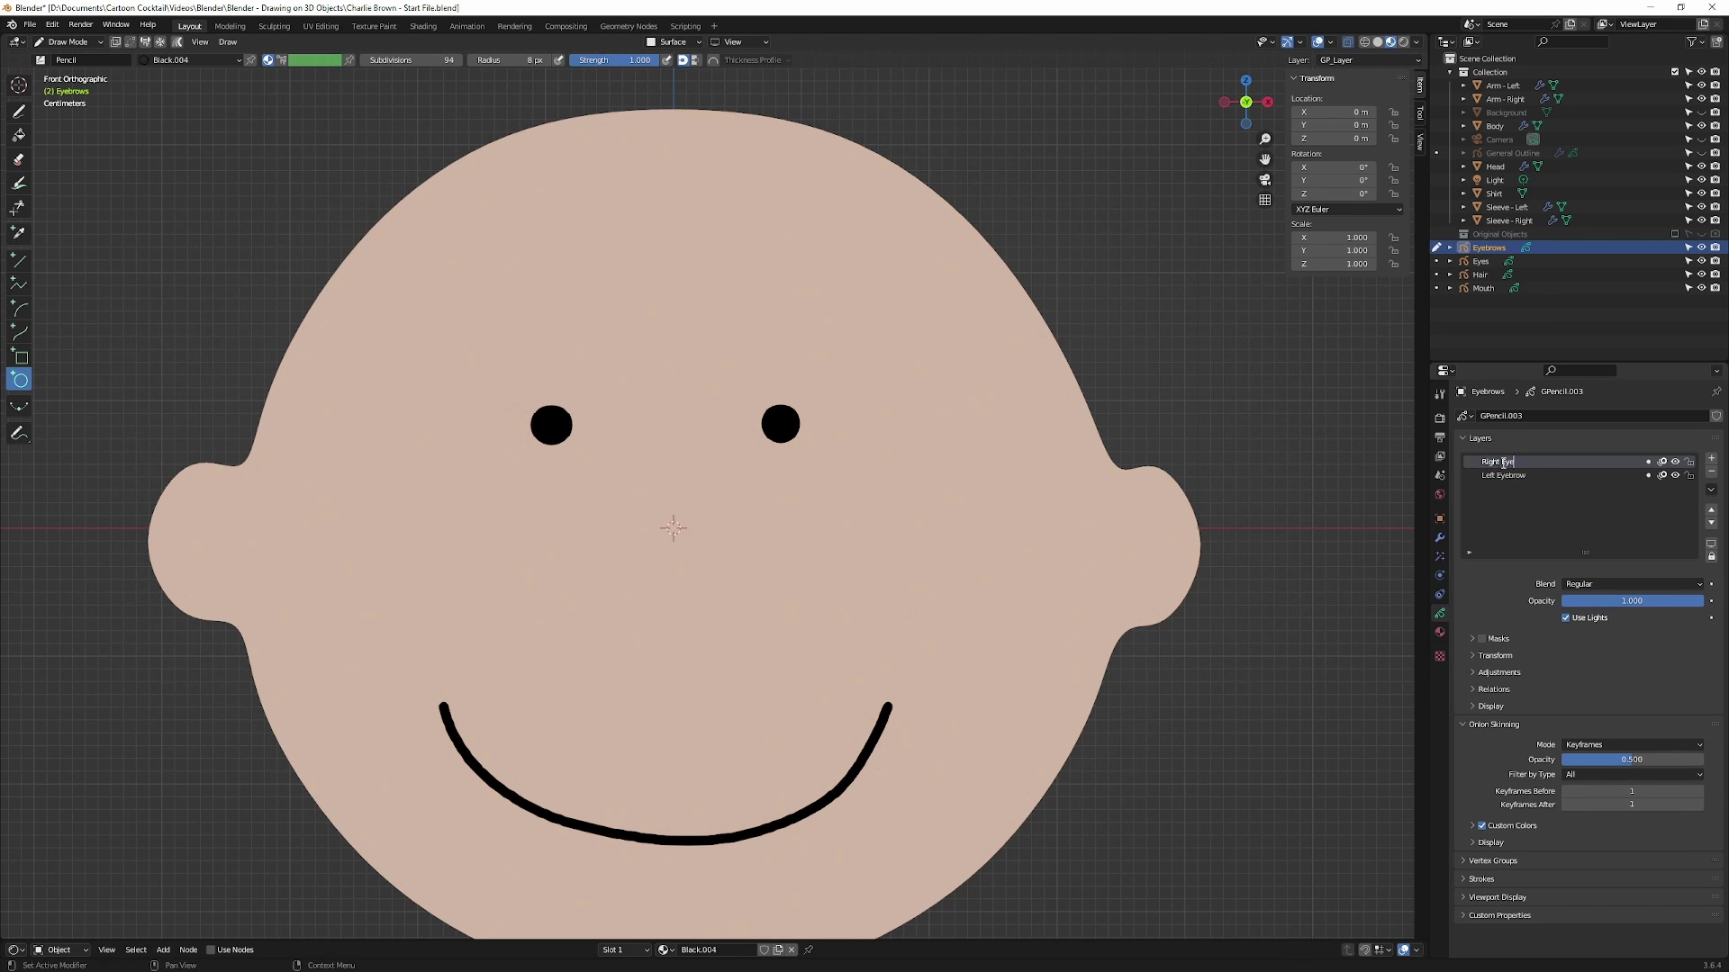
pyautogui.write('brow')
pyautogui.press('Return')
# Switch to the freehand Draw tool and set the Surface placement offset to 0.
pyautogui.hotkey('shift', 'space')
pyautogui.press('d')
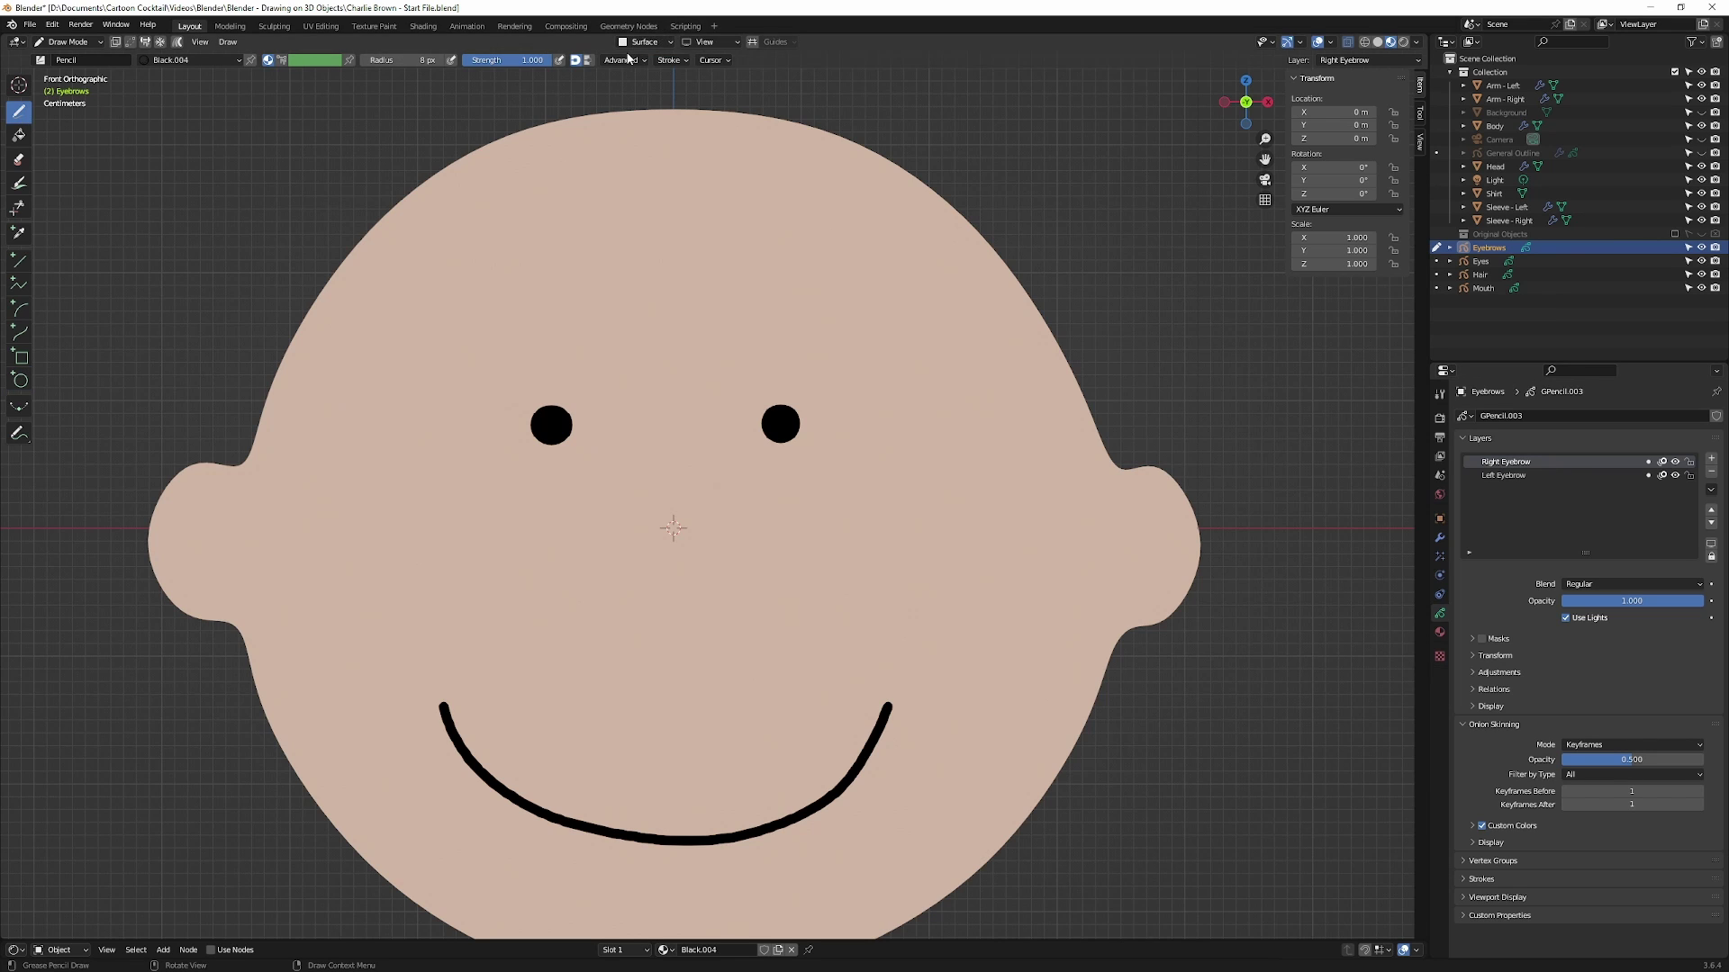
pyautogui.click(641, 43)
pyautogui.click(639, 160)
pyautogui.write('01')
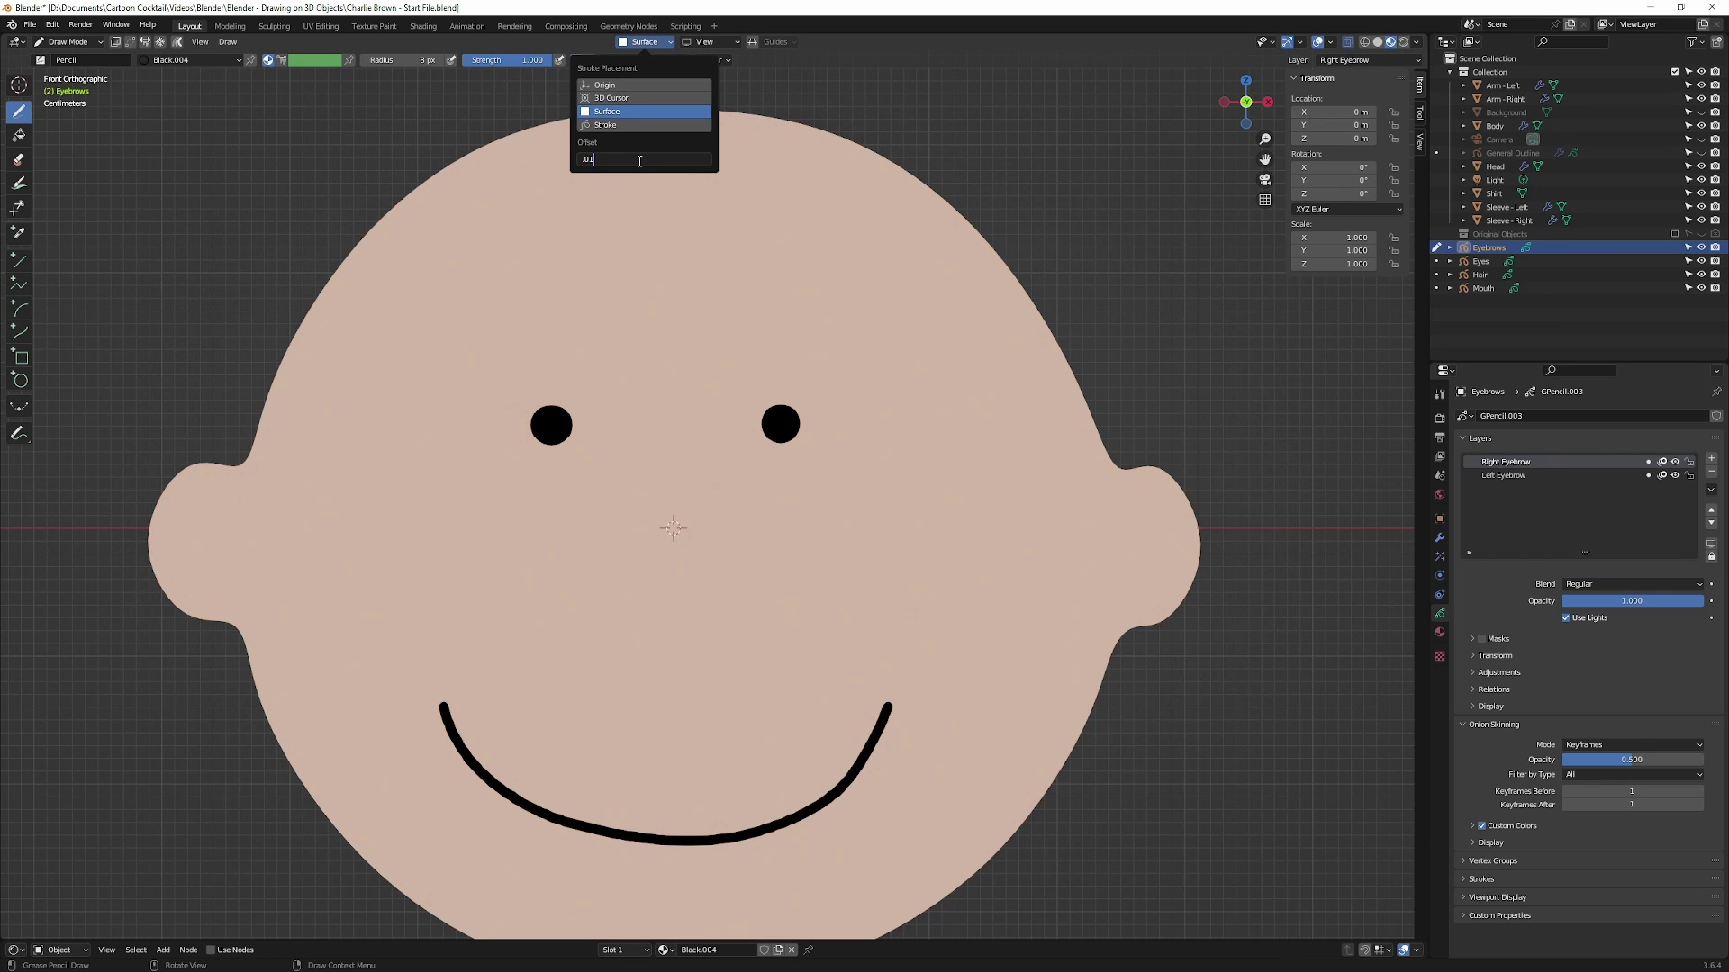
pyautogui.press('Return')
# Draw an arched eyebrow above each eye on the Left Eyebrow and Right Eyebrow layers.
pyautogui.click(504, 373)
pyautogui.moveTo(507, 364); pyautogui.dragTo(589, 329)
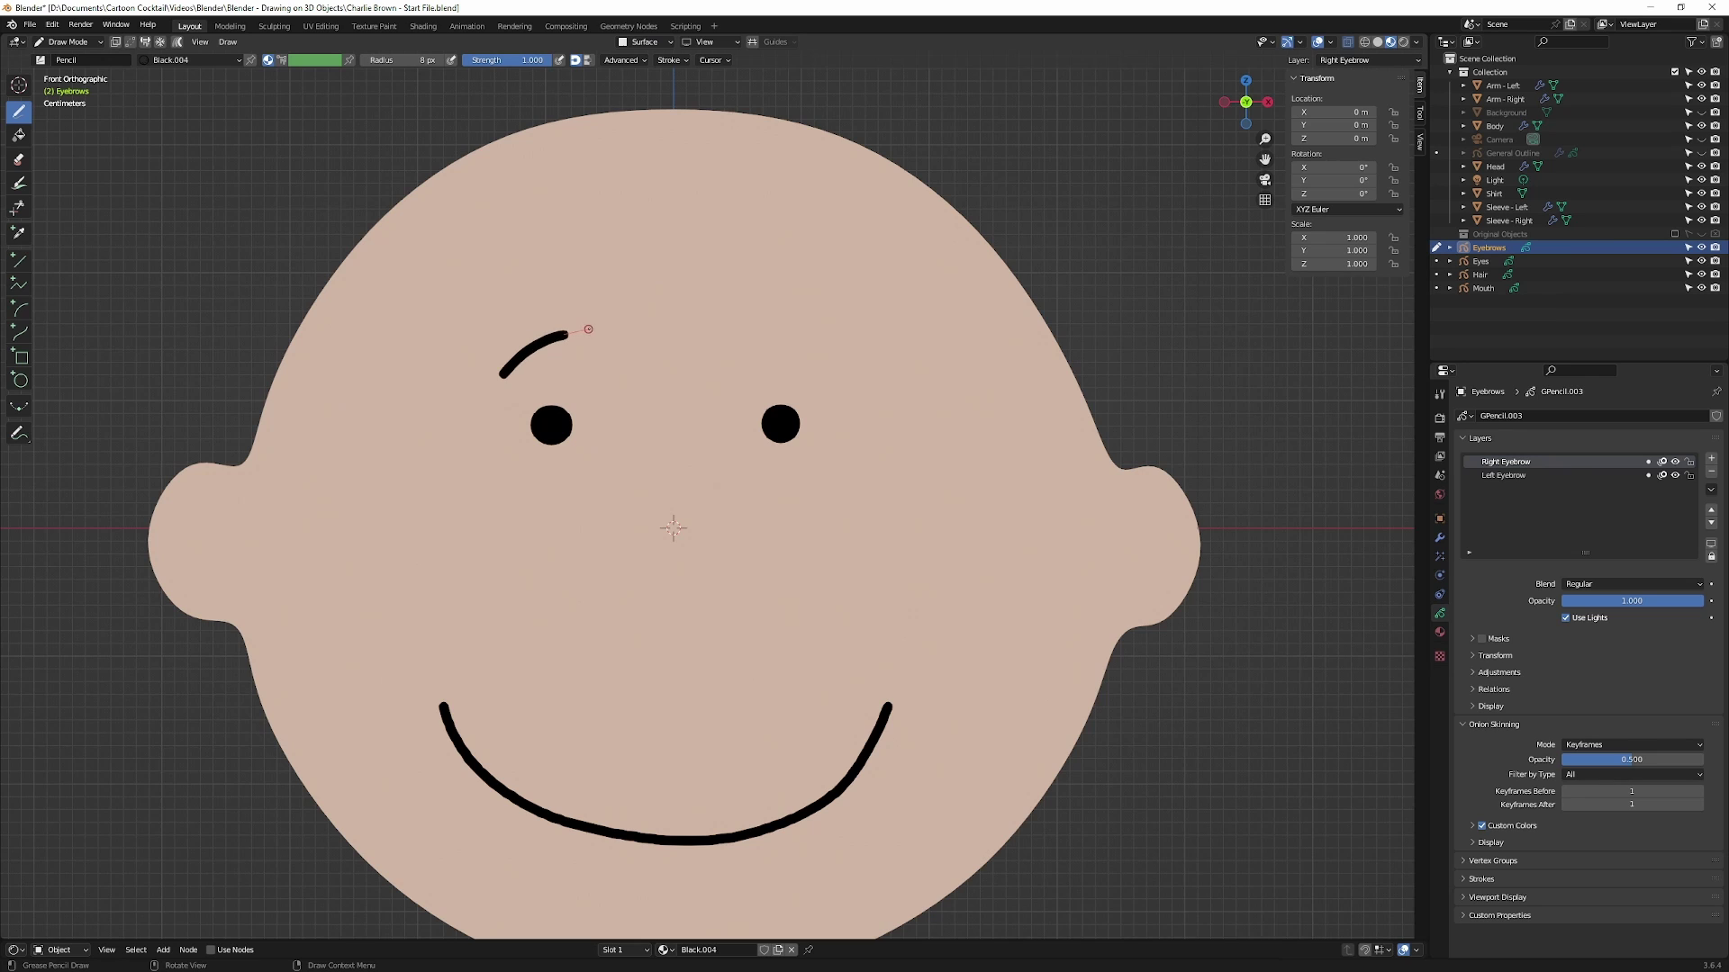
pyautogui.hotkey('ctrl', 'z')
pyautogui.click(1508, 477)
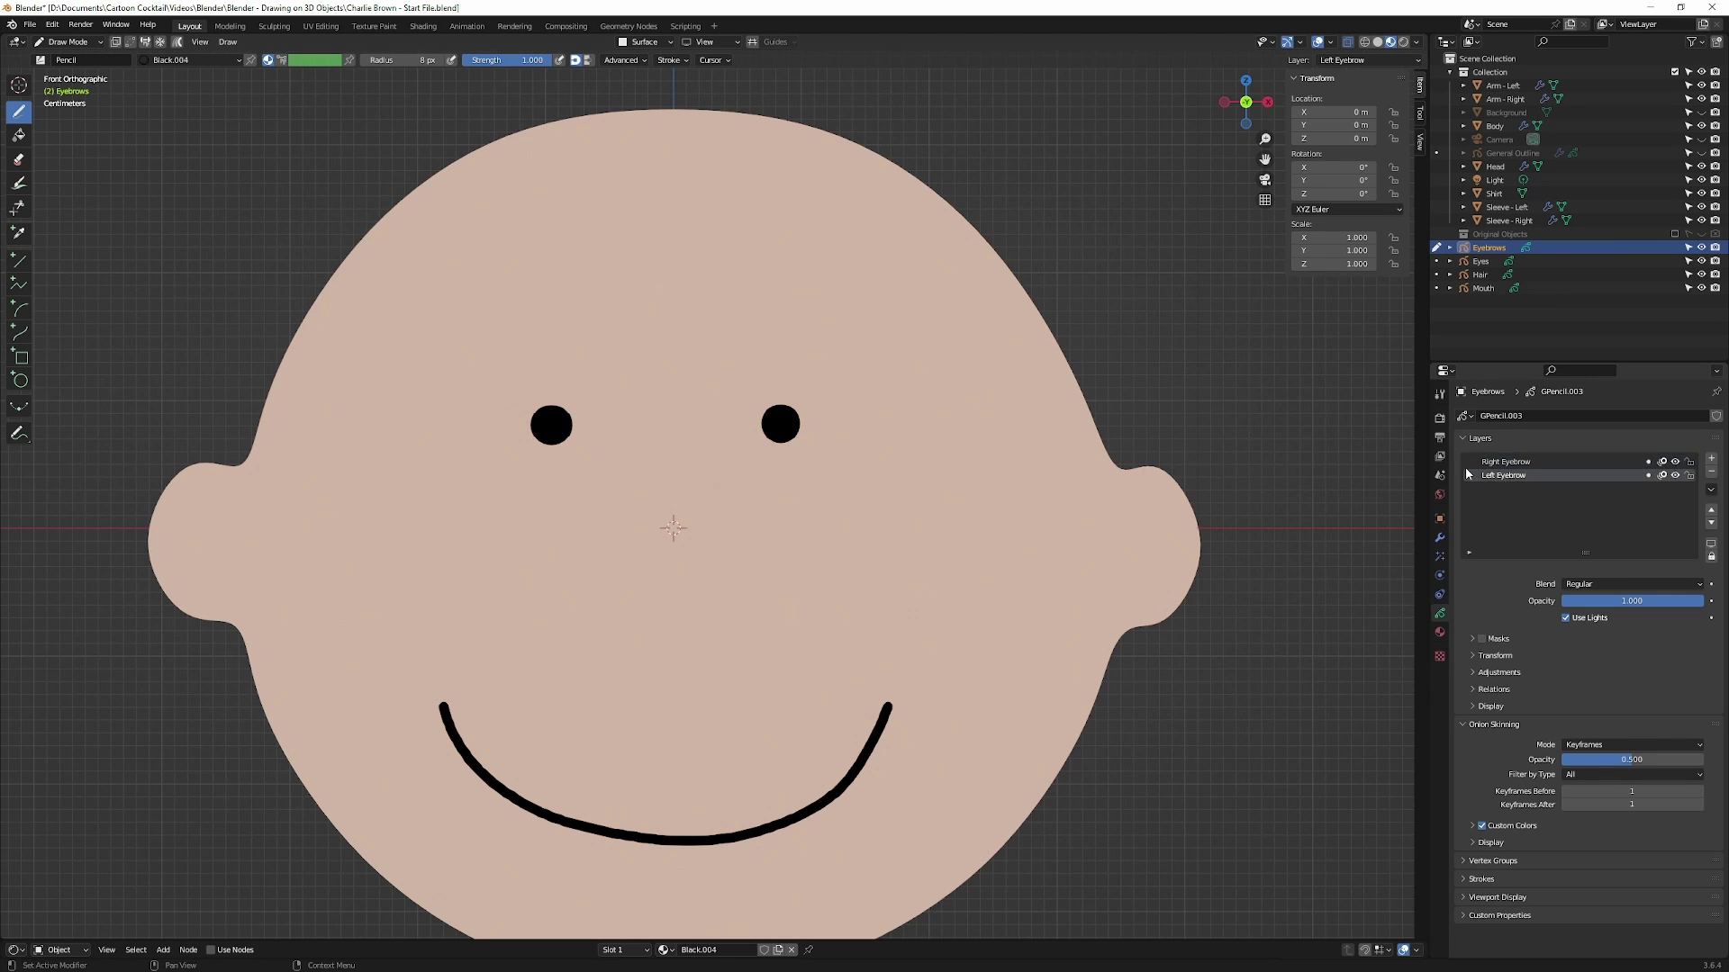
pyautogui.moveTo(489, 387); pyautogui.dragTo(585, 347)
pyautogui.click(1531, 462)
pyautogui.moveTo(740, 341)
pyautogui.mouseDown()
pyautogui.moveTo(829, 367)
pyautogui.moveTo(841, 390)
pyautogui.mouseUp()
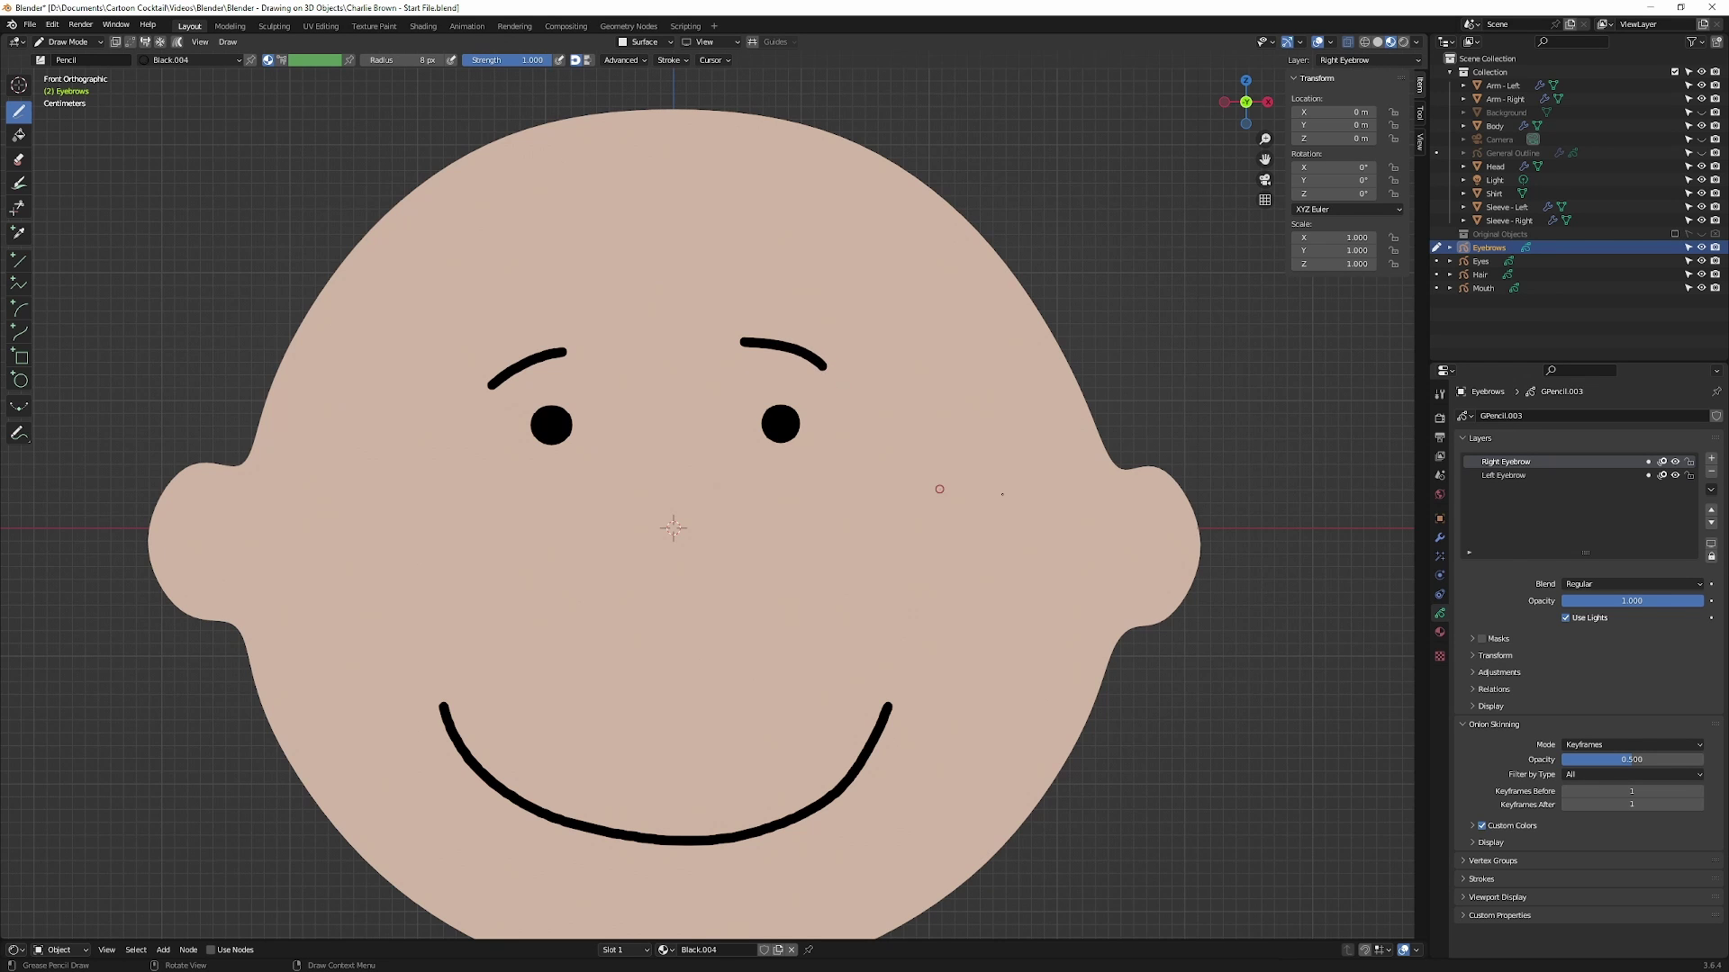
pyautogui.scroll(-1, 1050, 484)
pyautogui.scroll(1, 1050, 485)
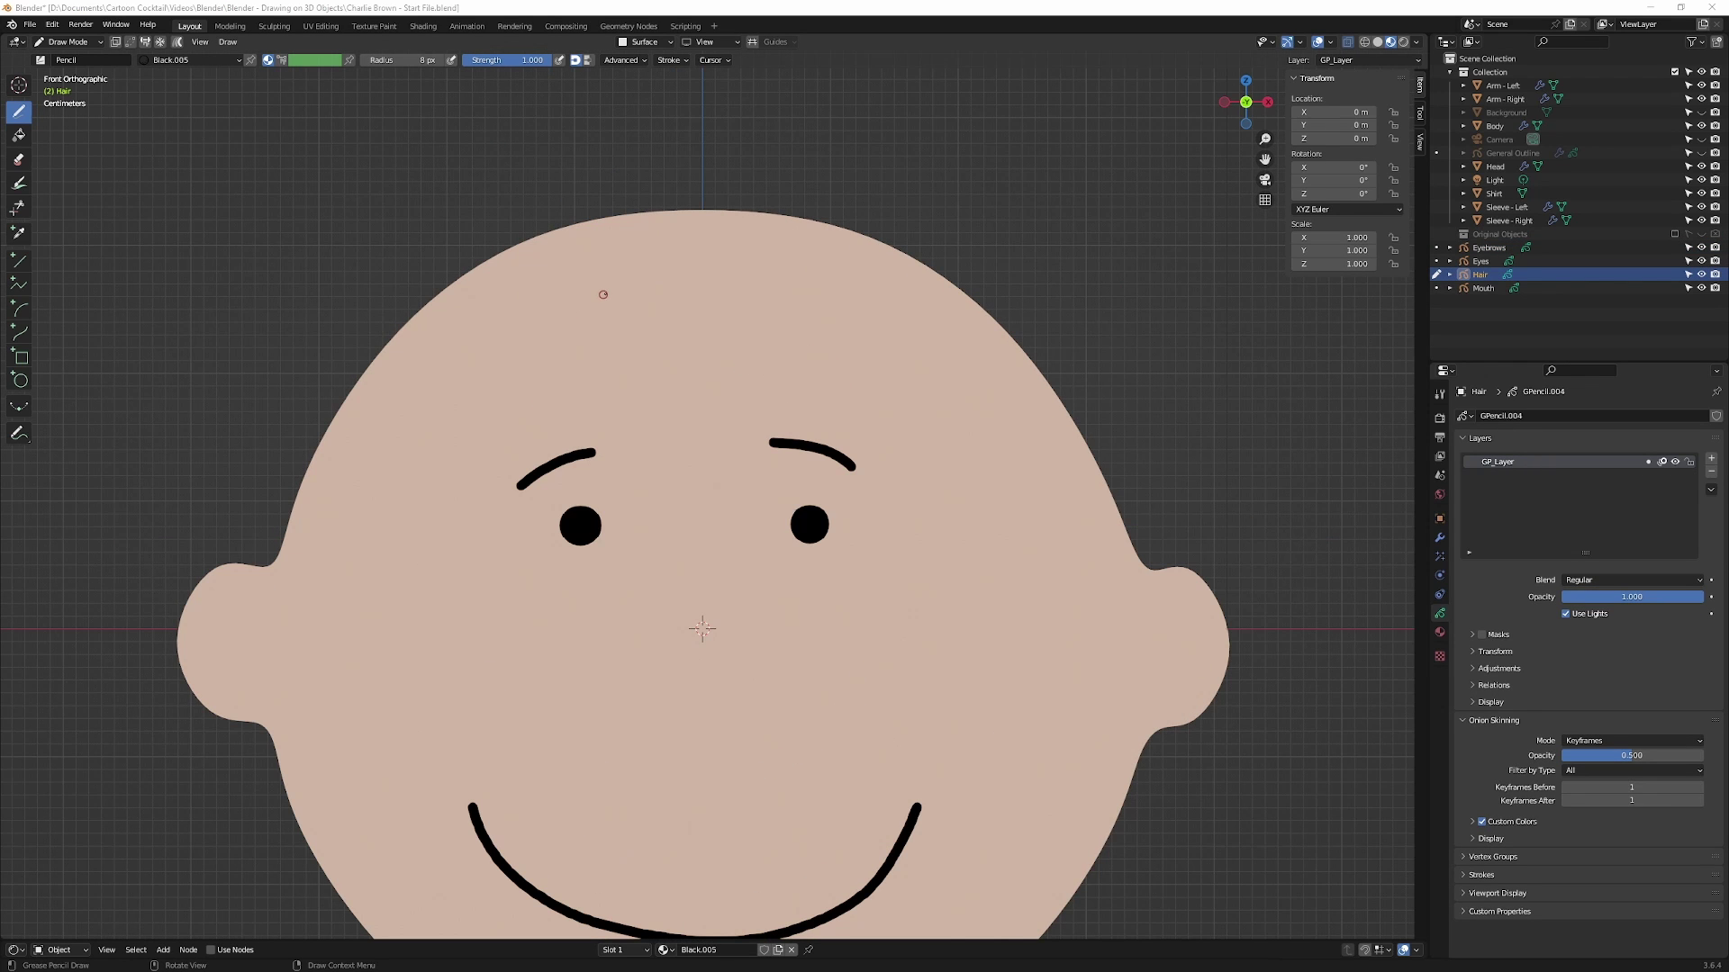
# Select the Hair object and draw a looping hair curl on the forehead.
pyautogui.click(1453, 275)
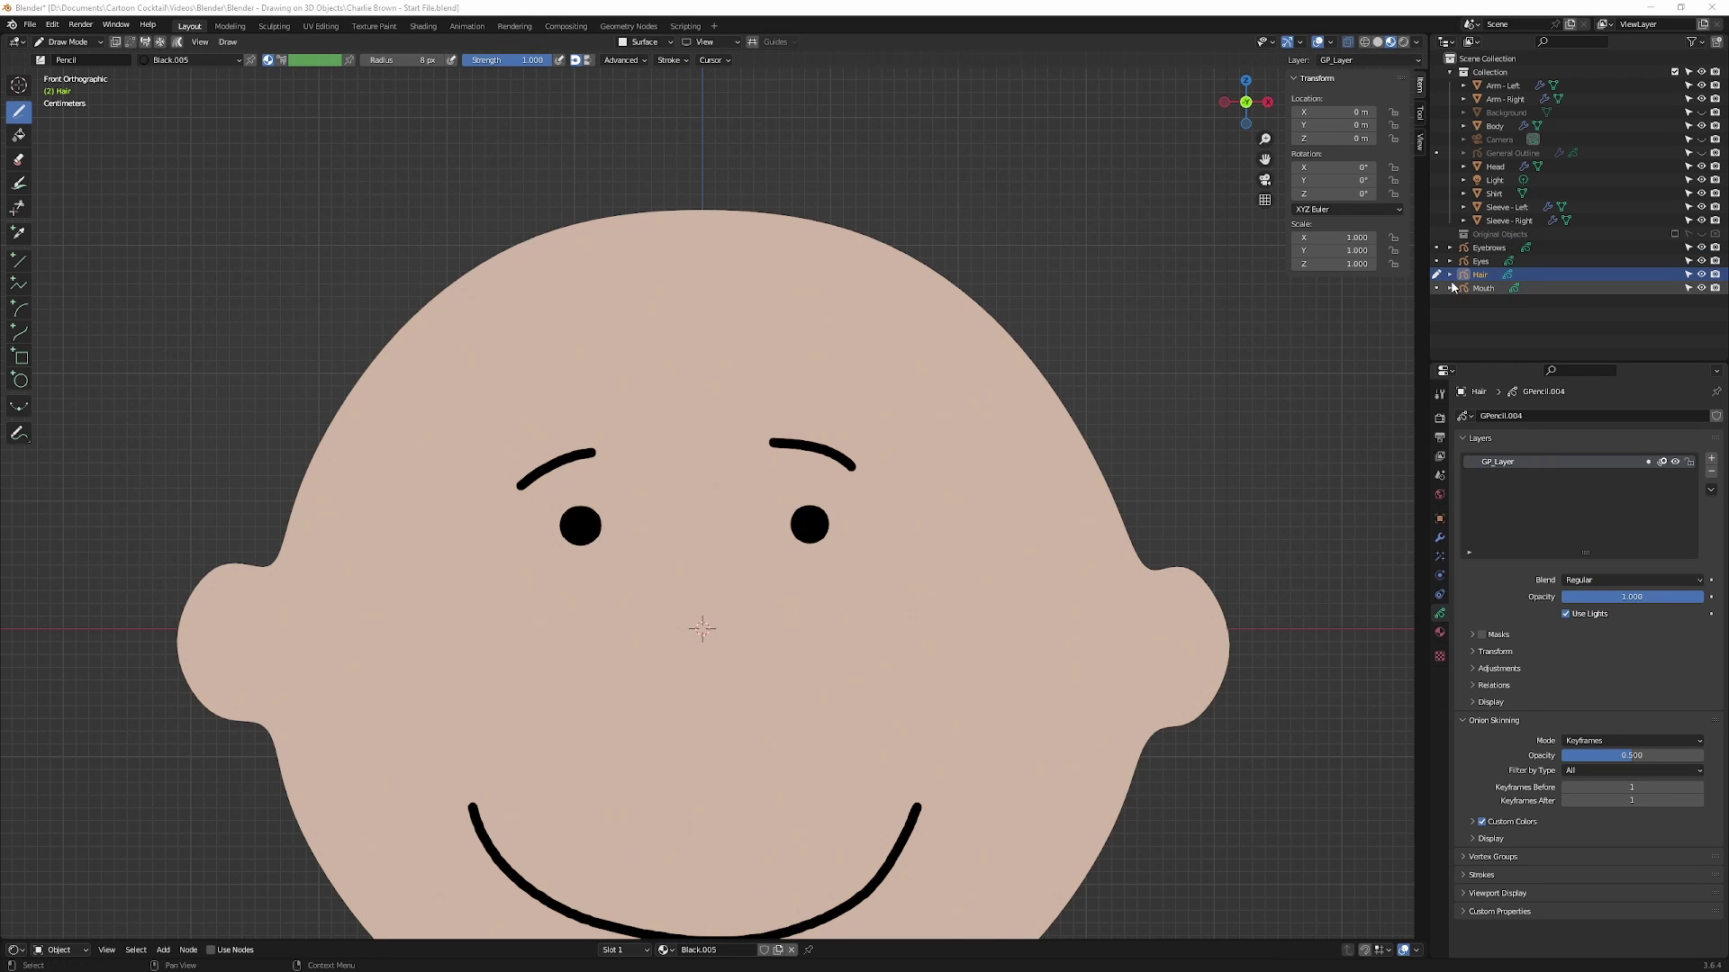
pyautogui.click(612, 287)
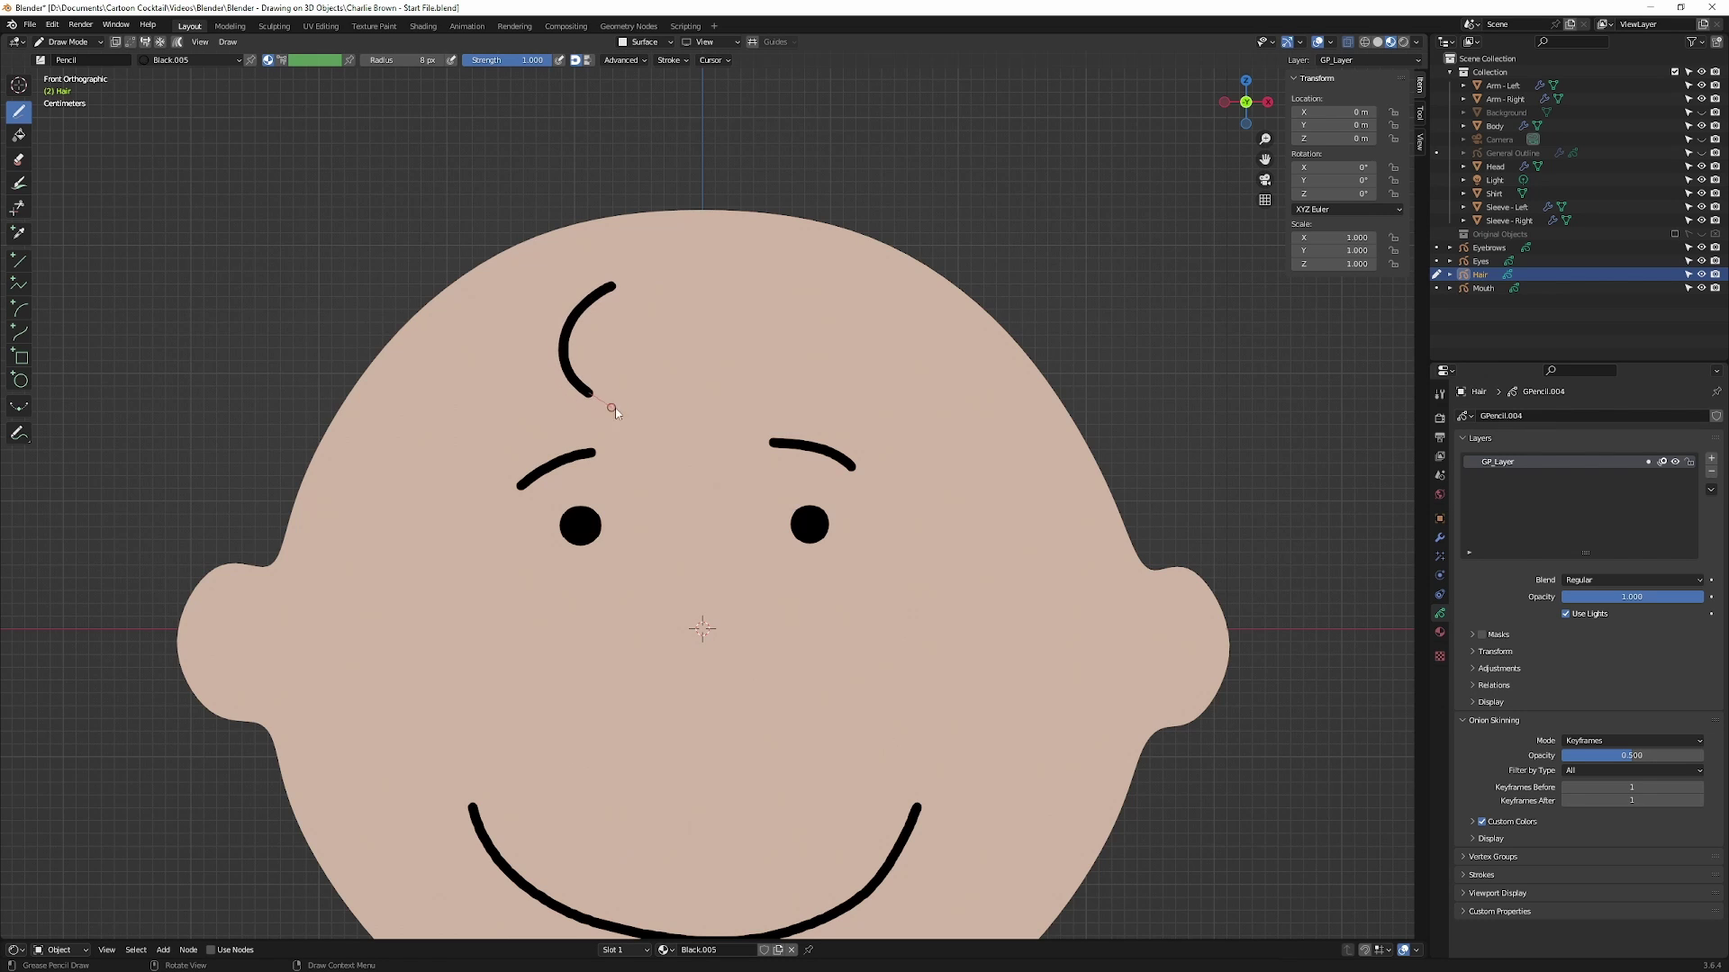
pyautogui.moveTo(617, 409)
pyautogui.mouseDown()
pyautogui.moveTo(685, 366)
pyautogui.moveTo(692, 317)
pyautogui.moveTo(670, 310)
pyautogui.moveTo(628, 332)
pyautogui.moveTo(633, 378)
pyautogui.moveTo(656, 402)
pyautogui.moveTo(726, 397)
pyautogui.mouseUp()
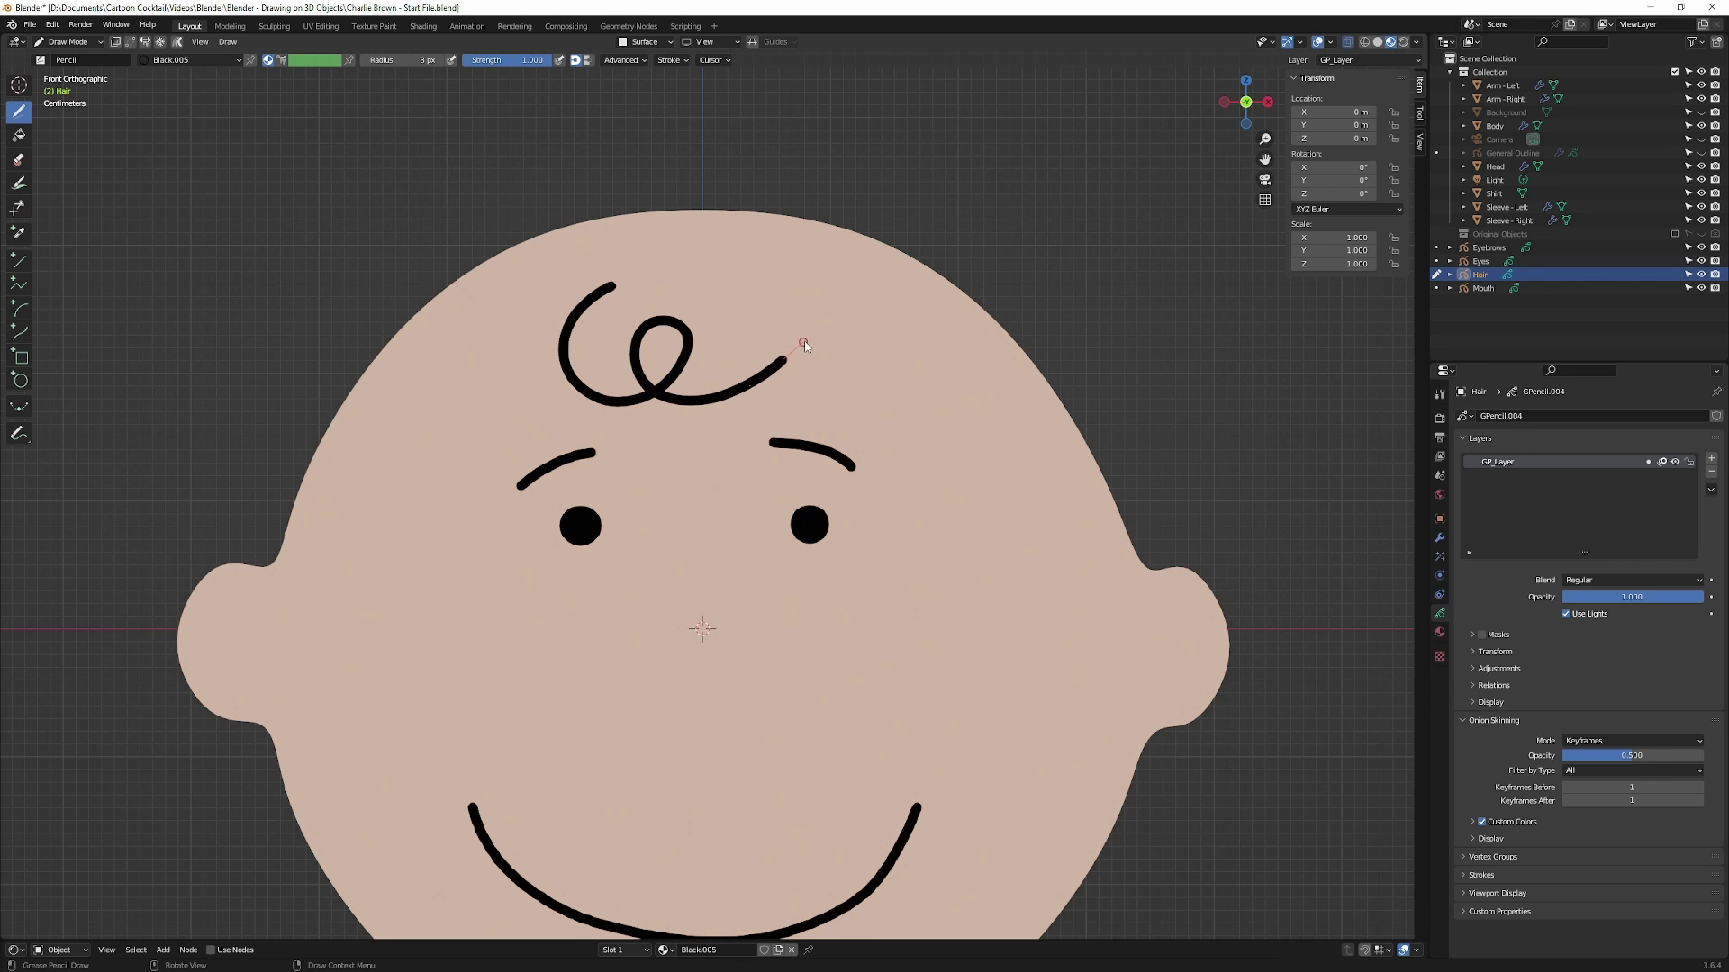
pyautogui.scroll(-3, 935, 327)
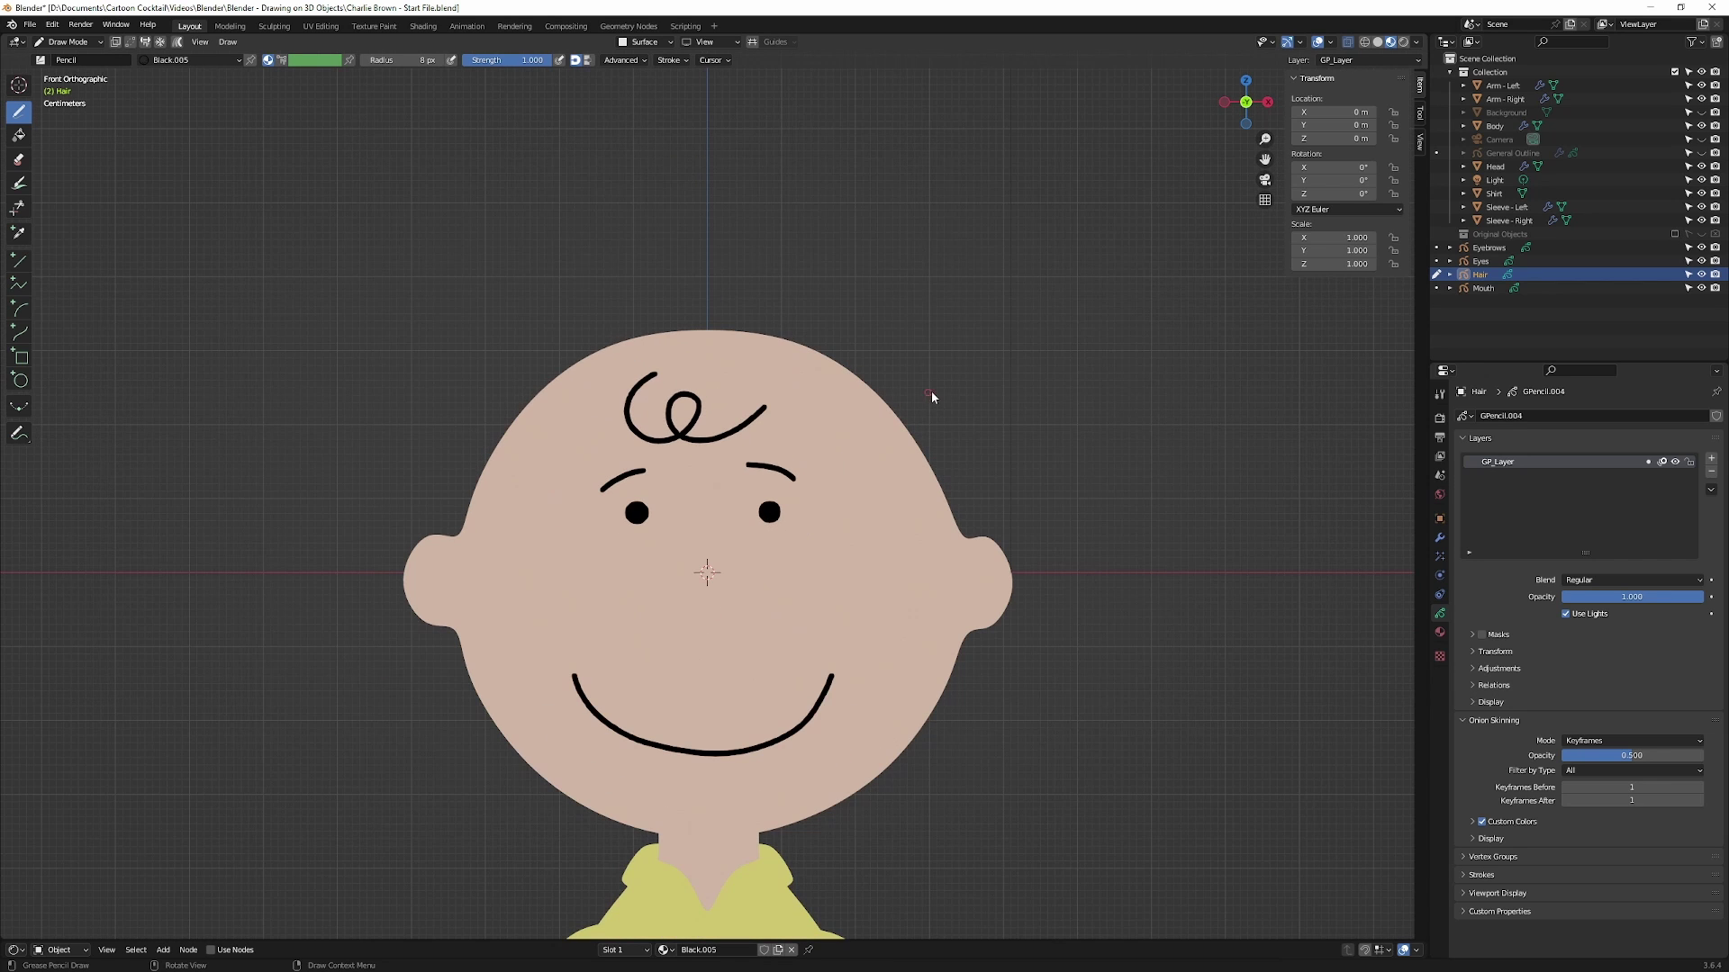
# Show the General Outline and Background objects and view through the scene camera.
pyautogui.click(1701, 153)
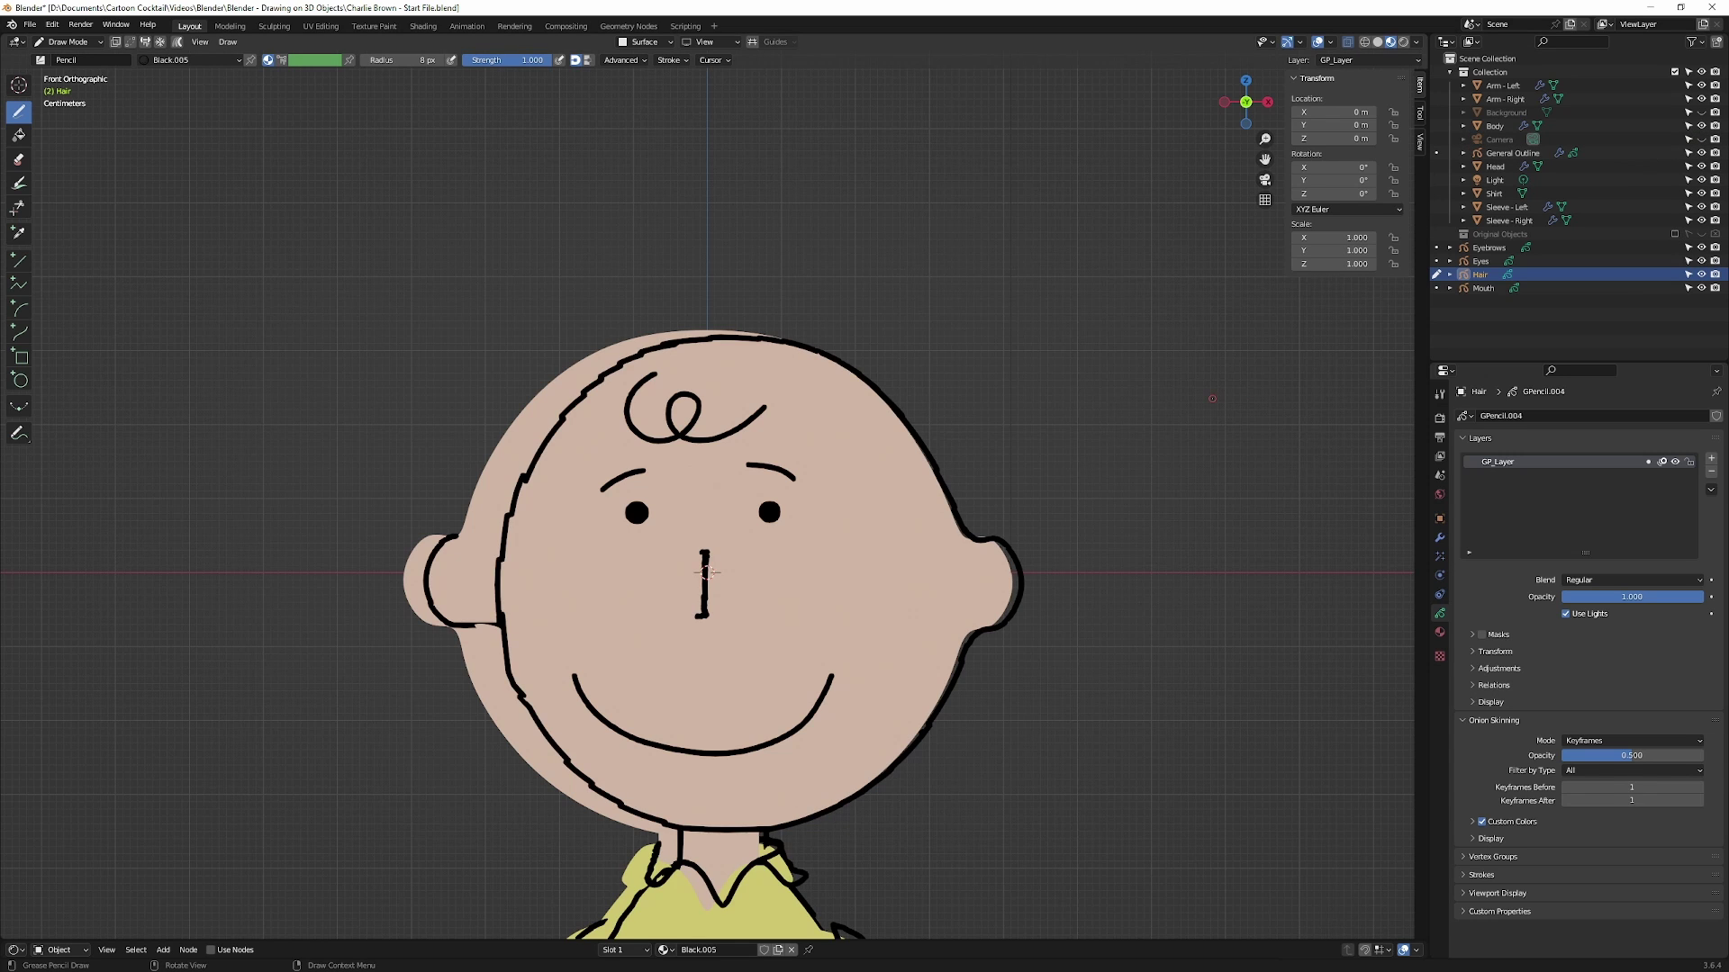
pyautogui.press('KP_0')
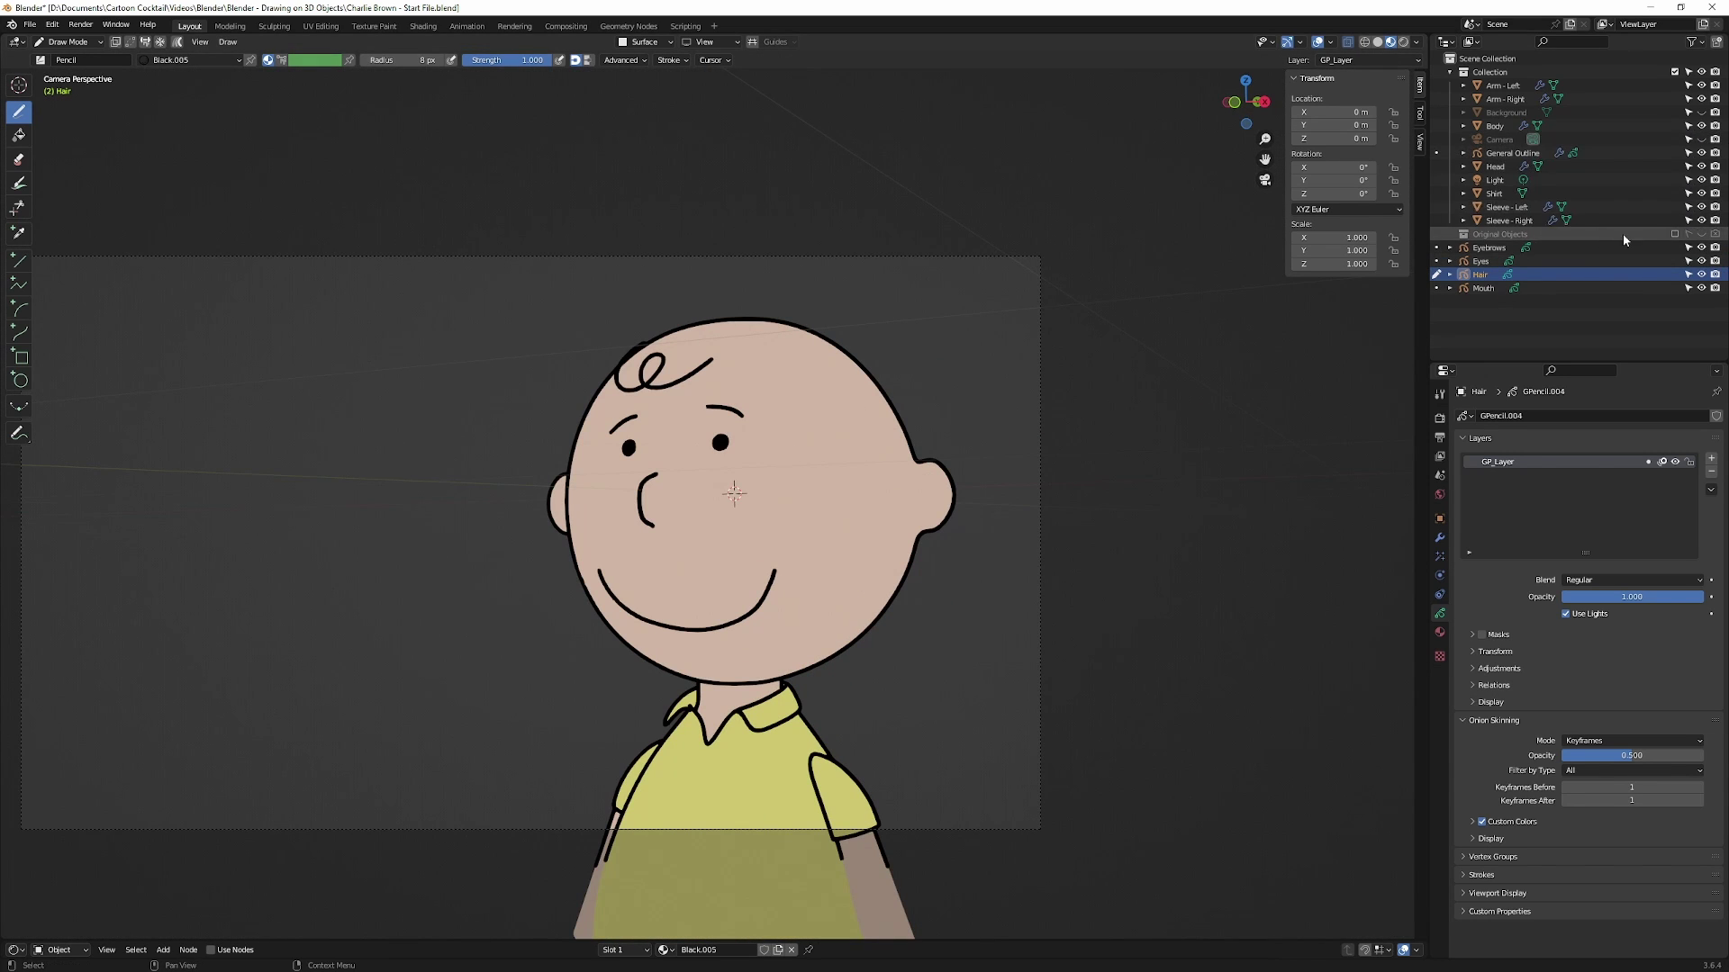
pyautogui.click(1701, 113)
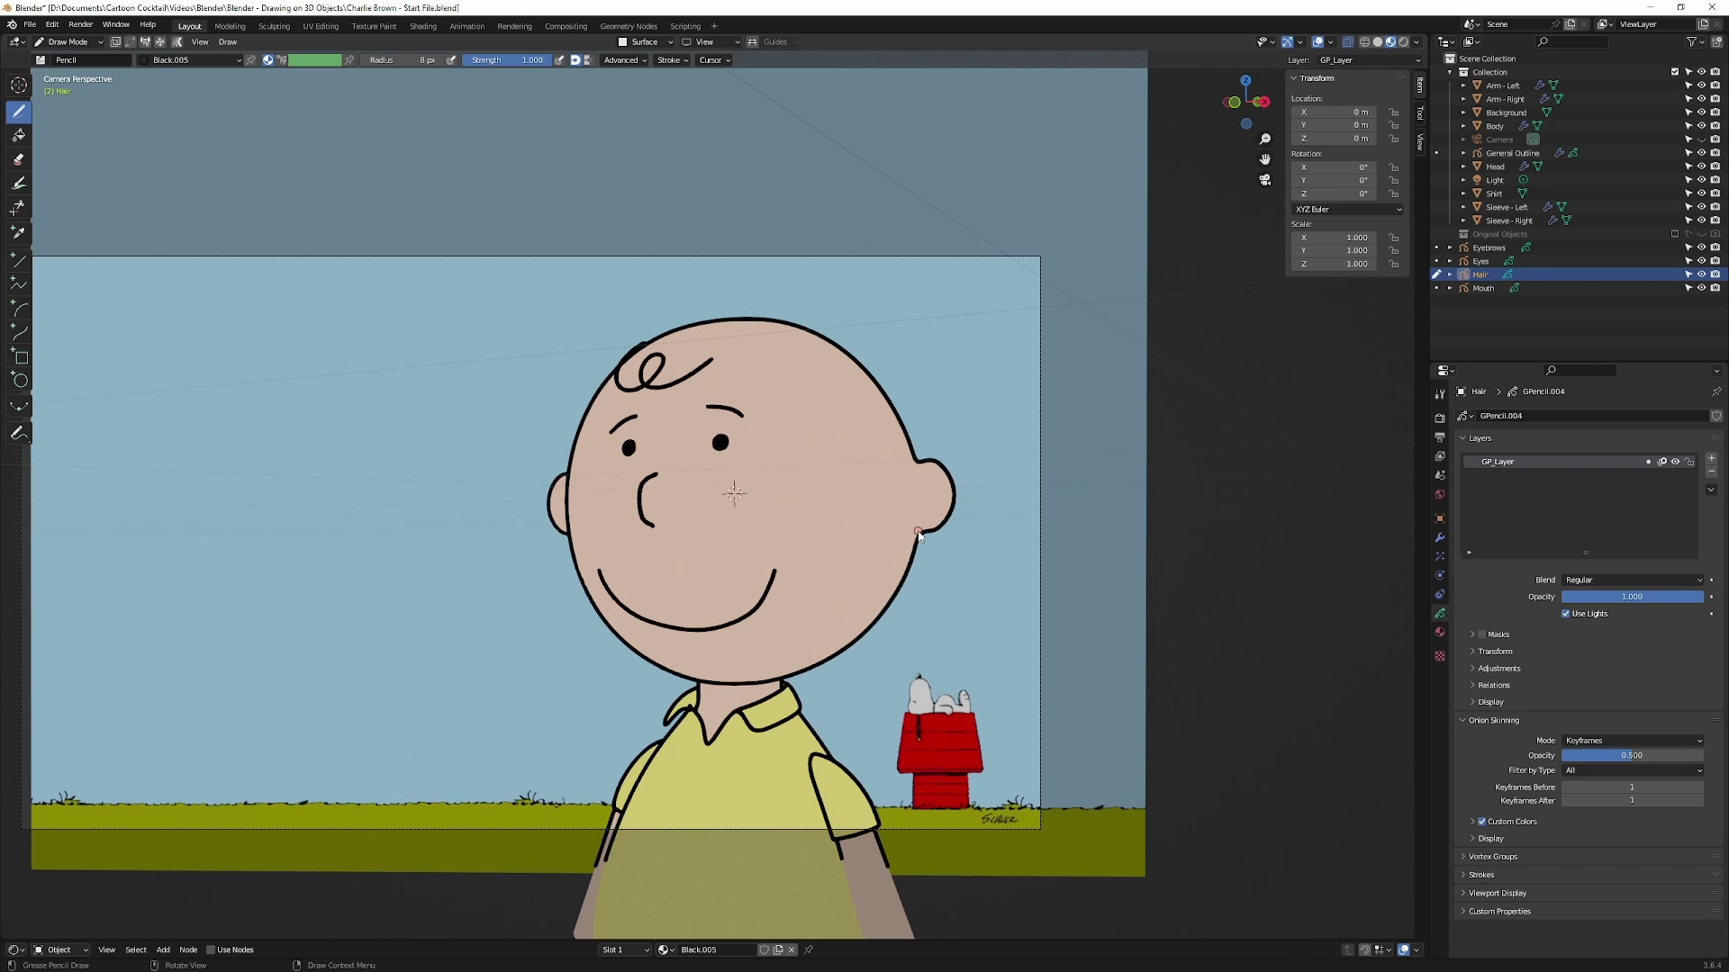
pyautogui.scroll(3, 926, 527)
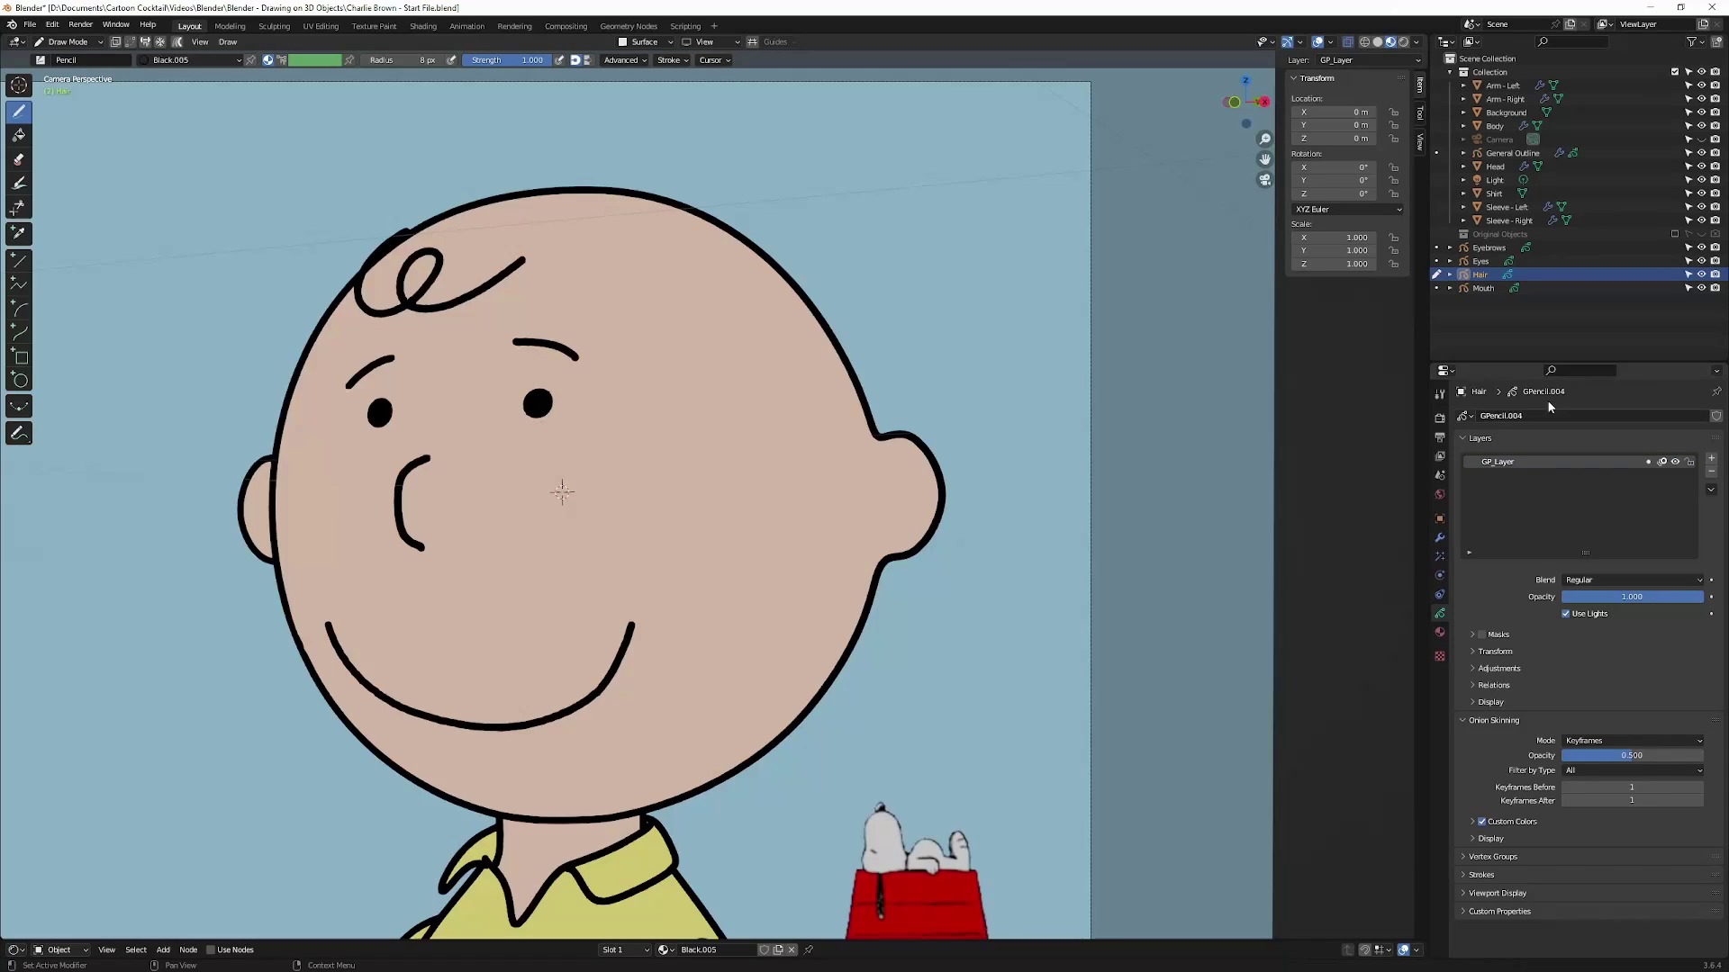
# Return Eyebrows to Object Mode and add a blank grease pencil object.
pyautogui.click(1488, 248)
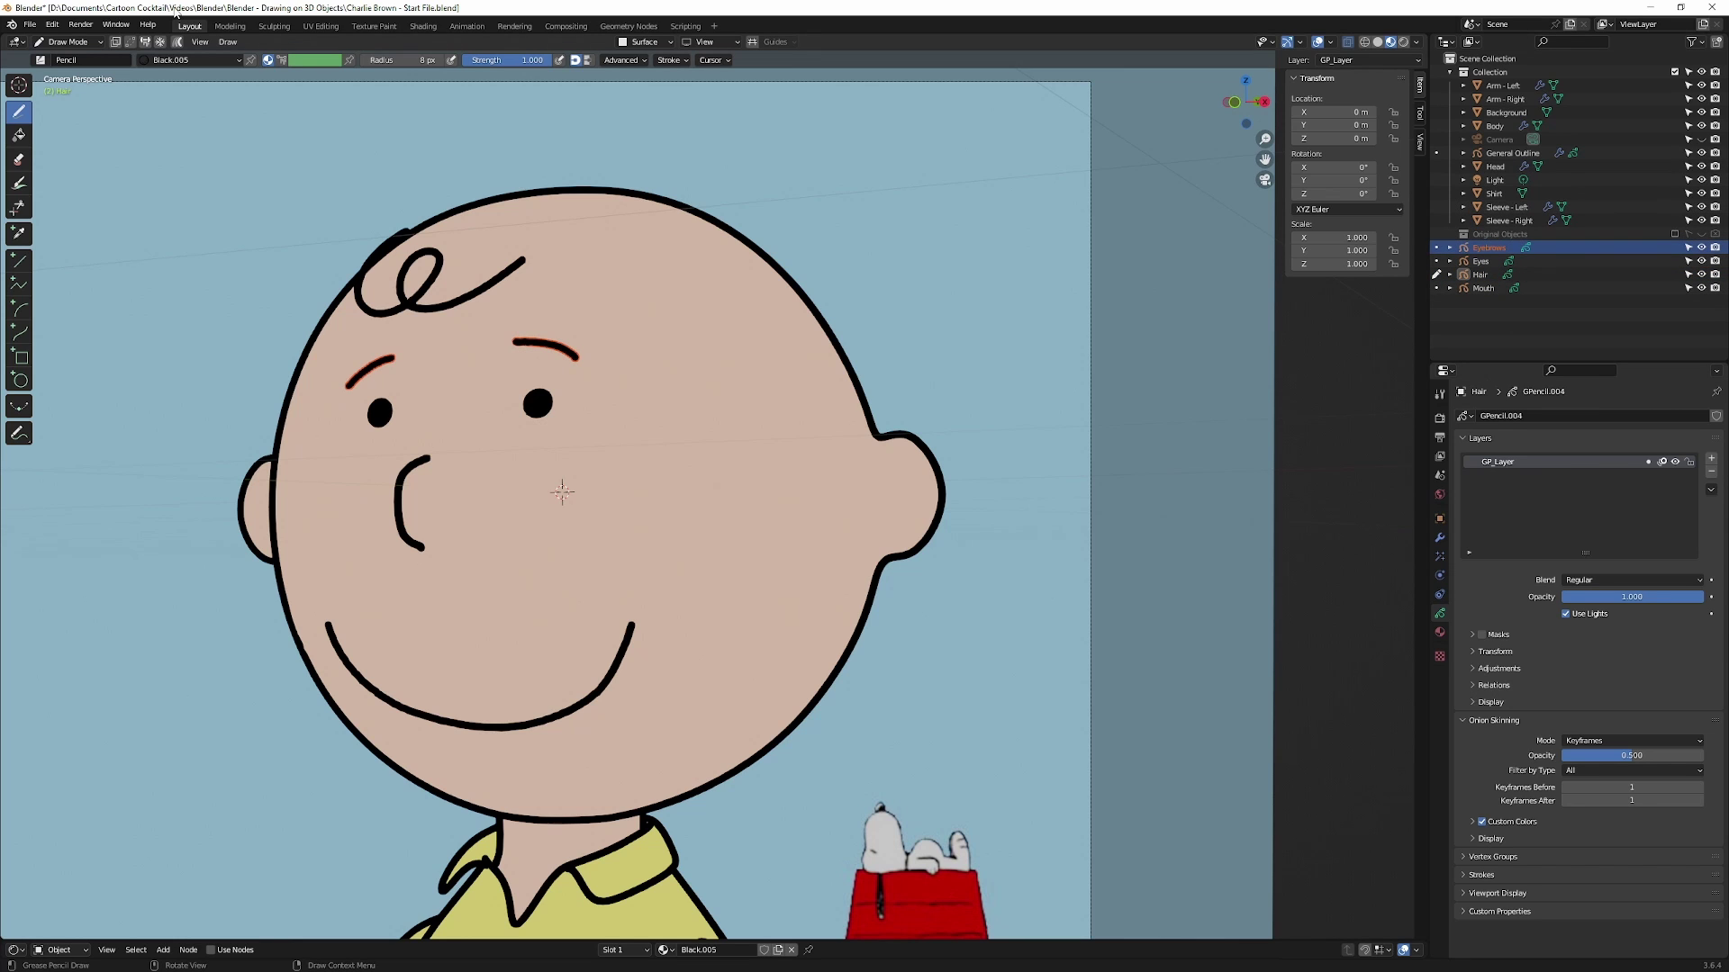
pyautogui.click(70, 43)
pyautogui.click(73, 57)
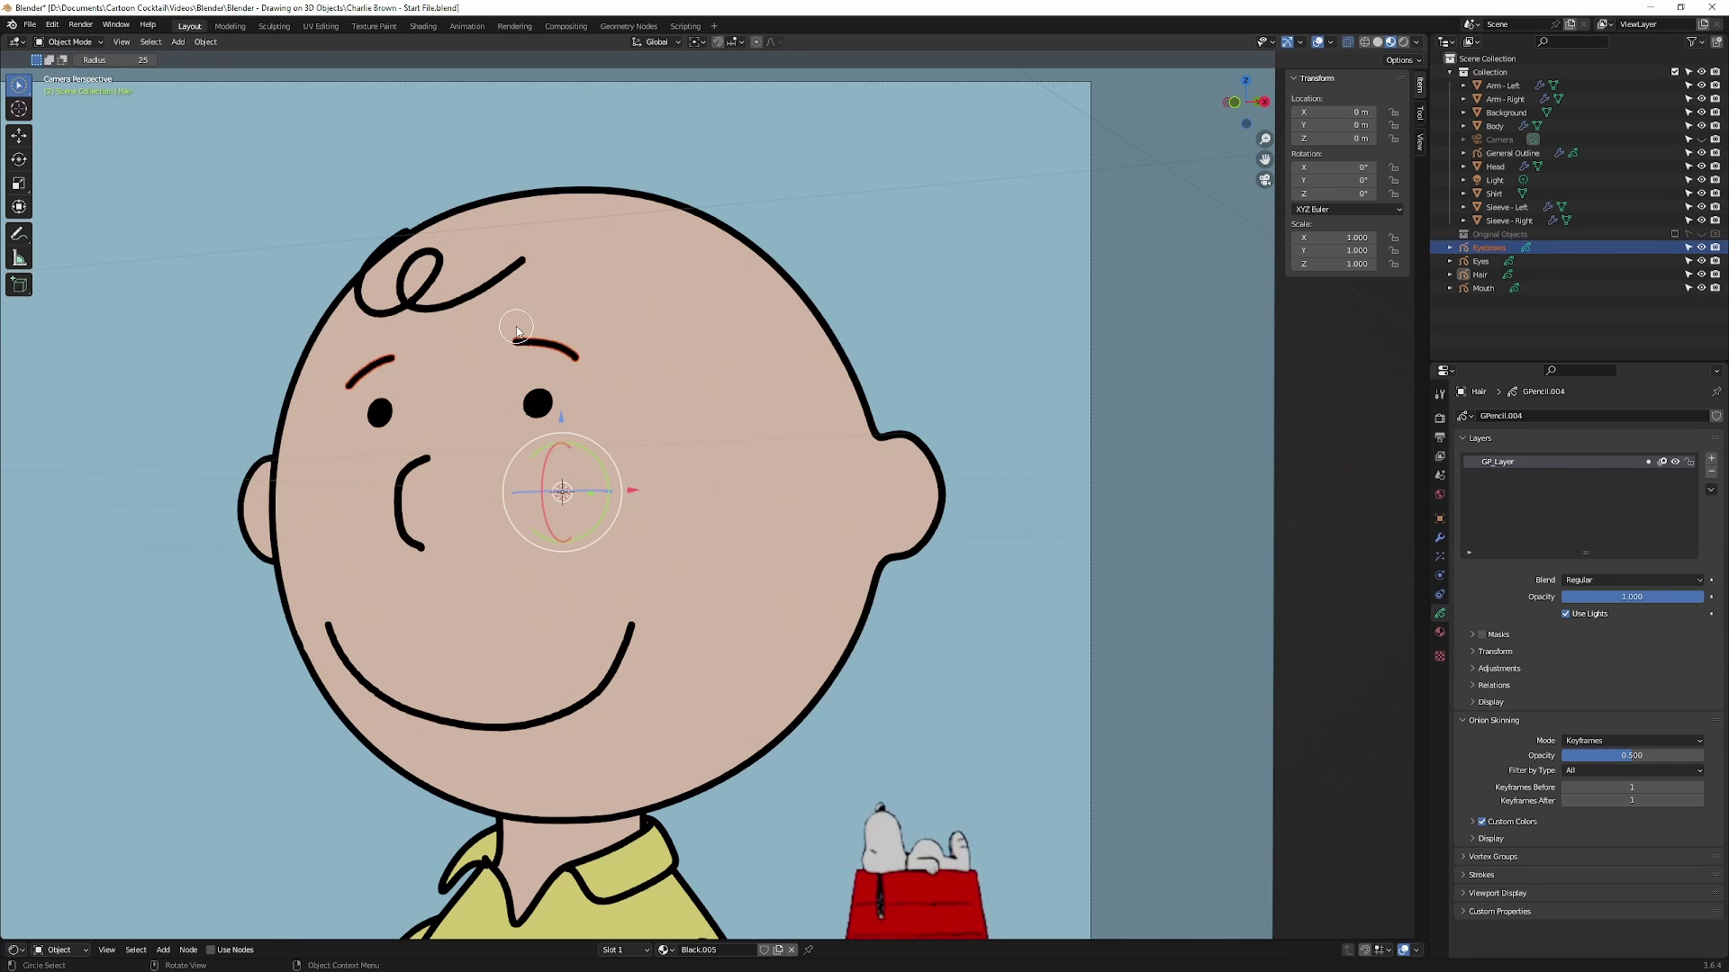
pyautogui.hotkey('shift', 'a')
pyautogui.moveTo(519, 333)
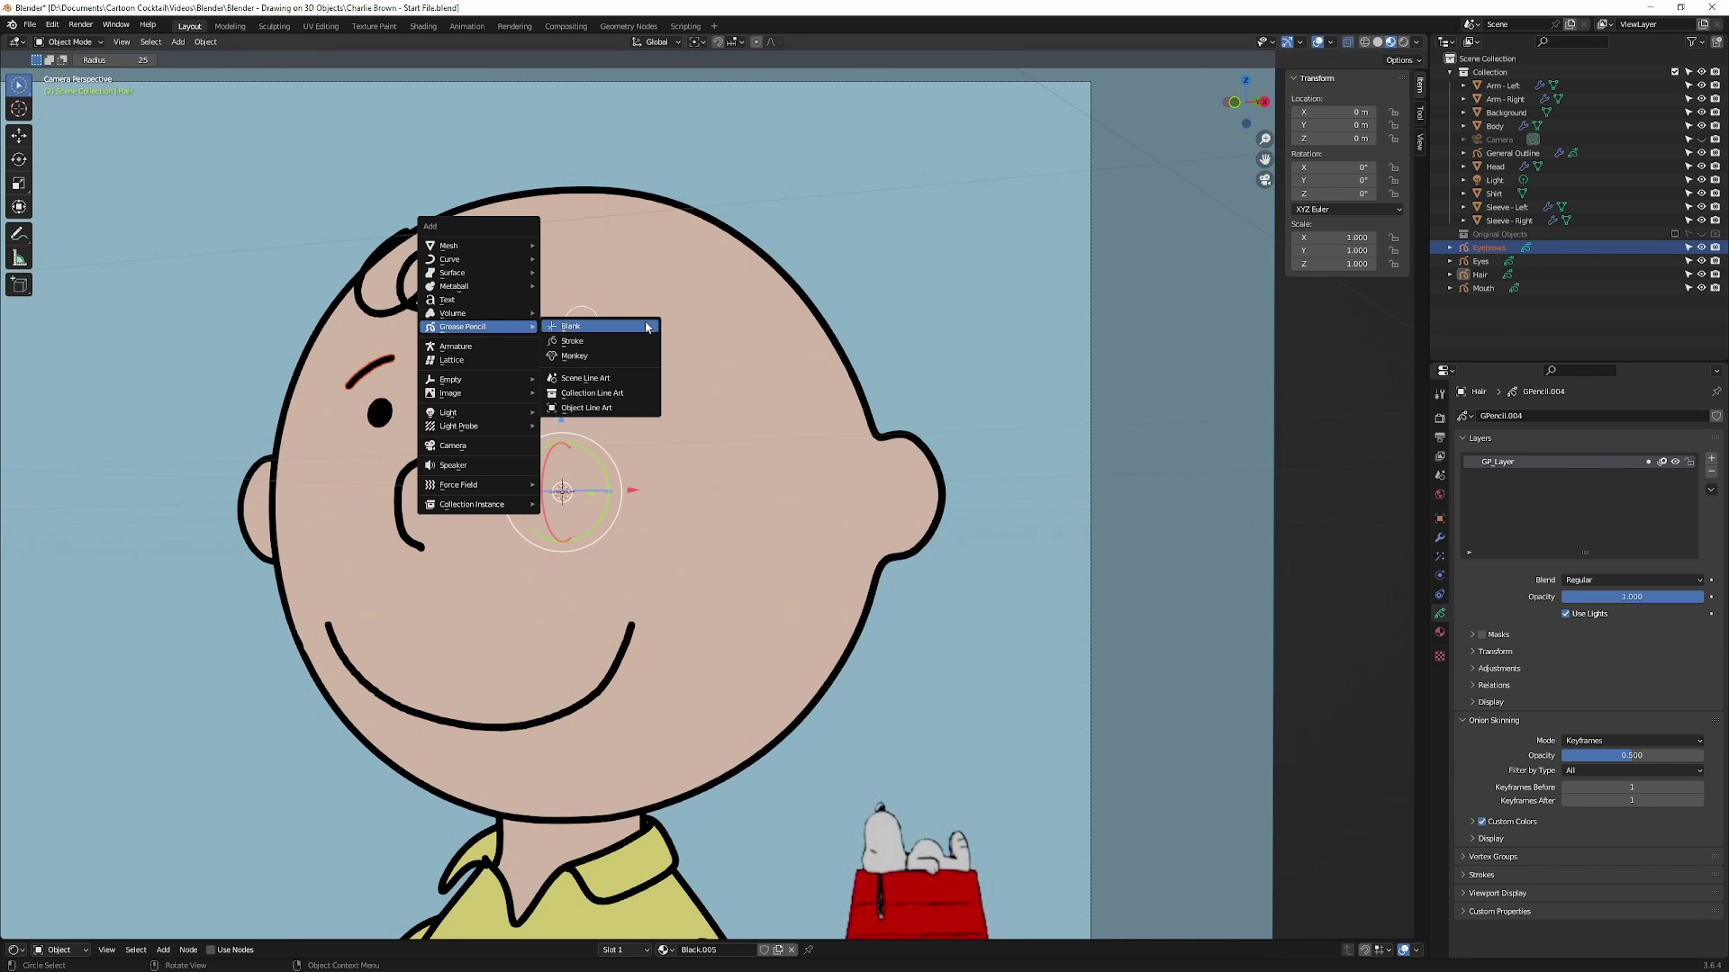
pyautogui.click(576, 326)
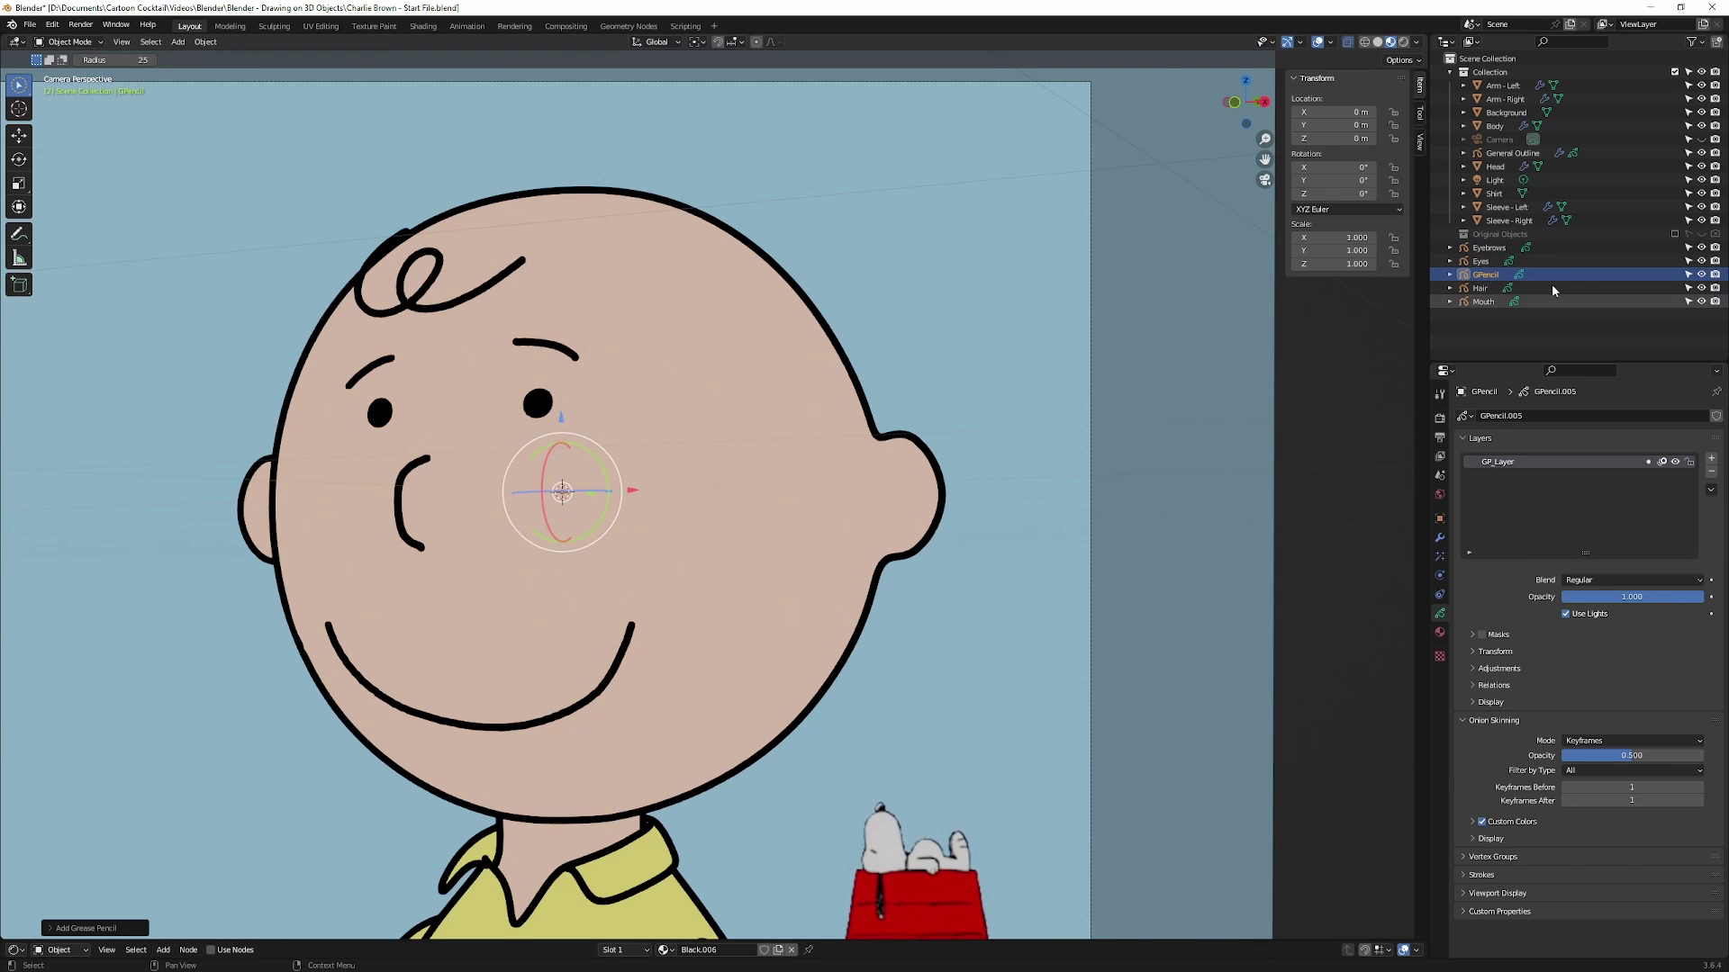
# Rename the new grease pencil object 'Ear' and switch it to Draw Mode.
pyautogui.doubleClick(1498, 276)
pyautogui.write('Ear')
pyautogui.press('Return')
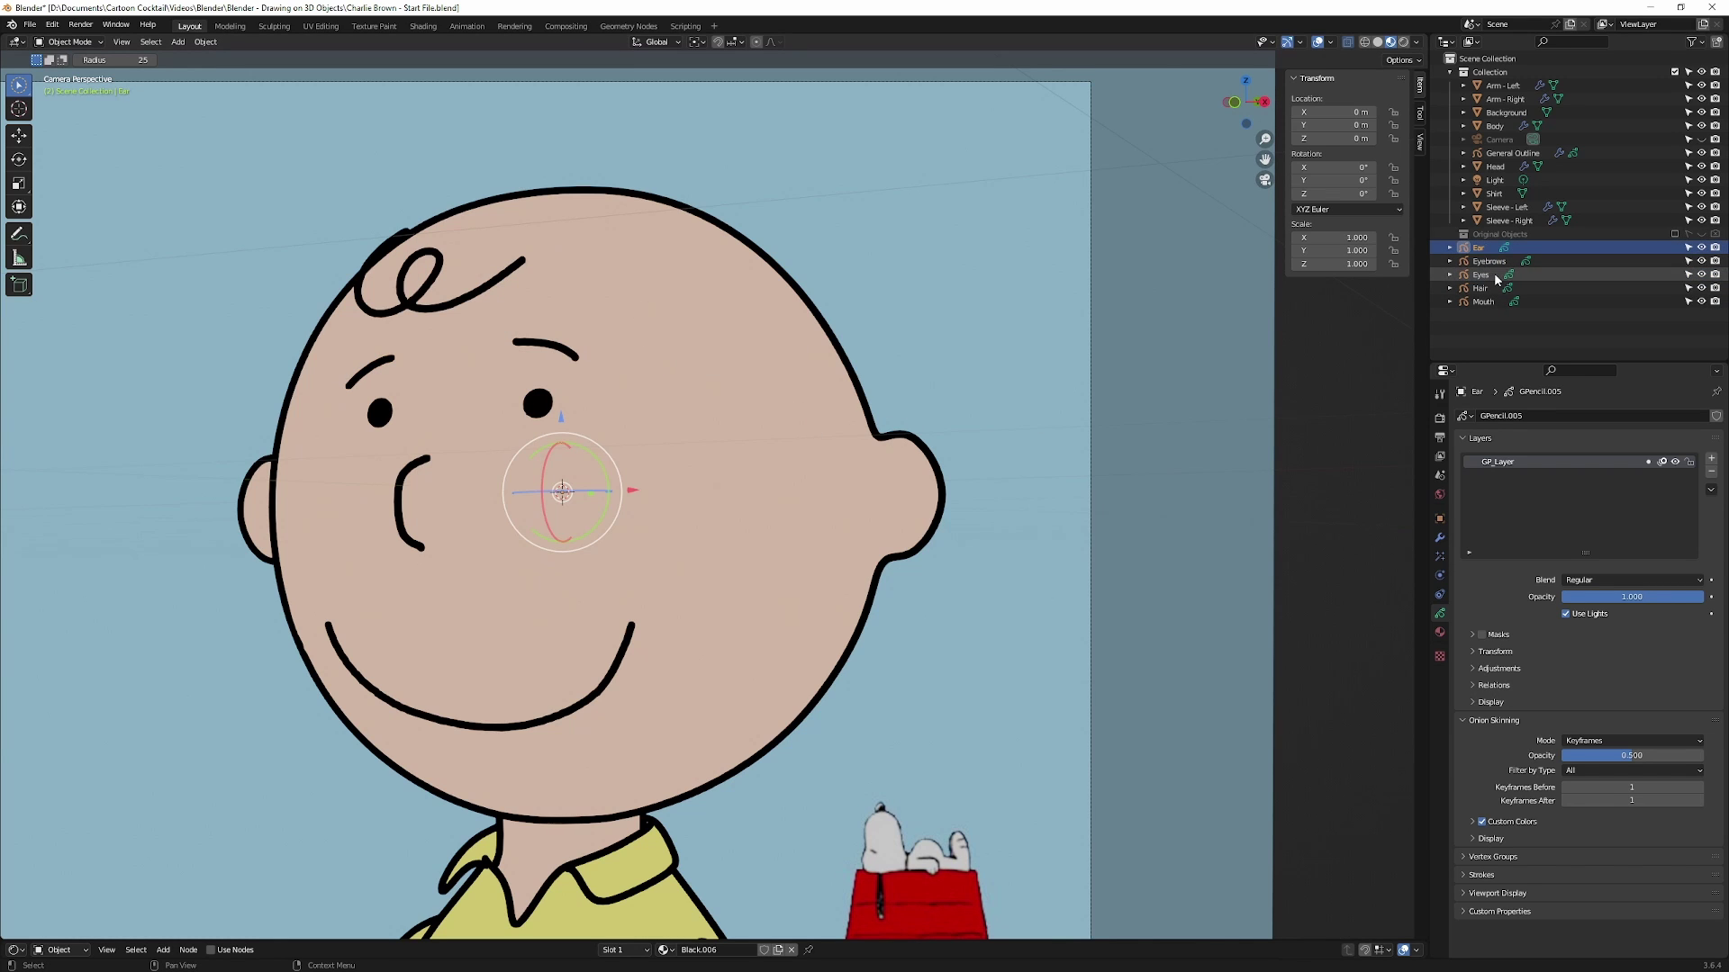
pyautogui.click(70, 42)
pyautogui.click(78, 107)
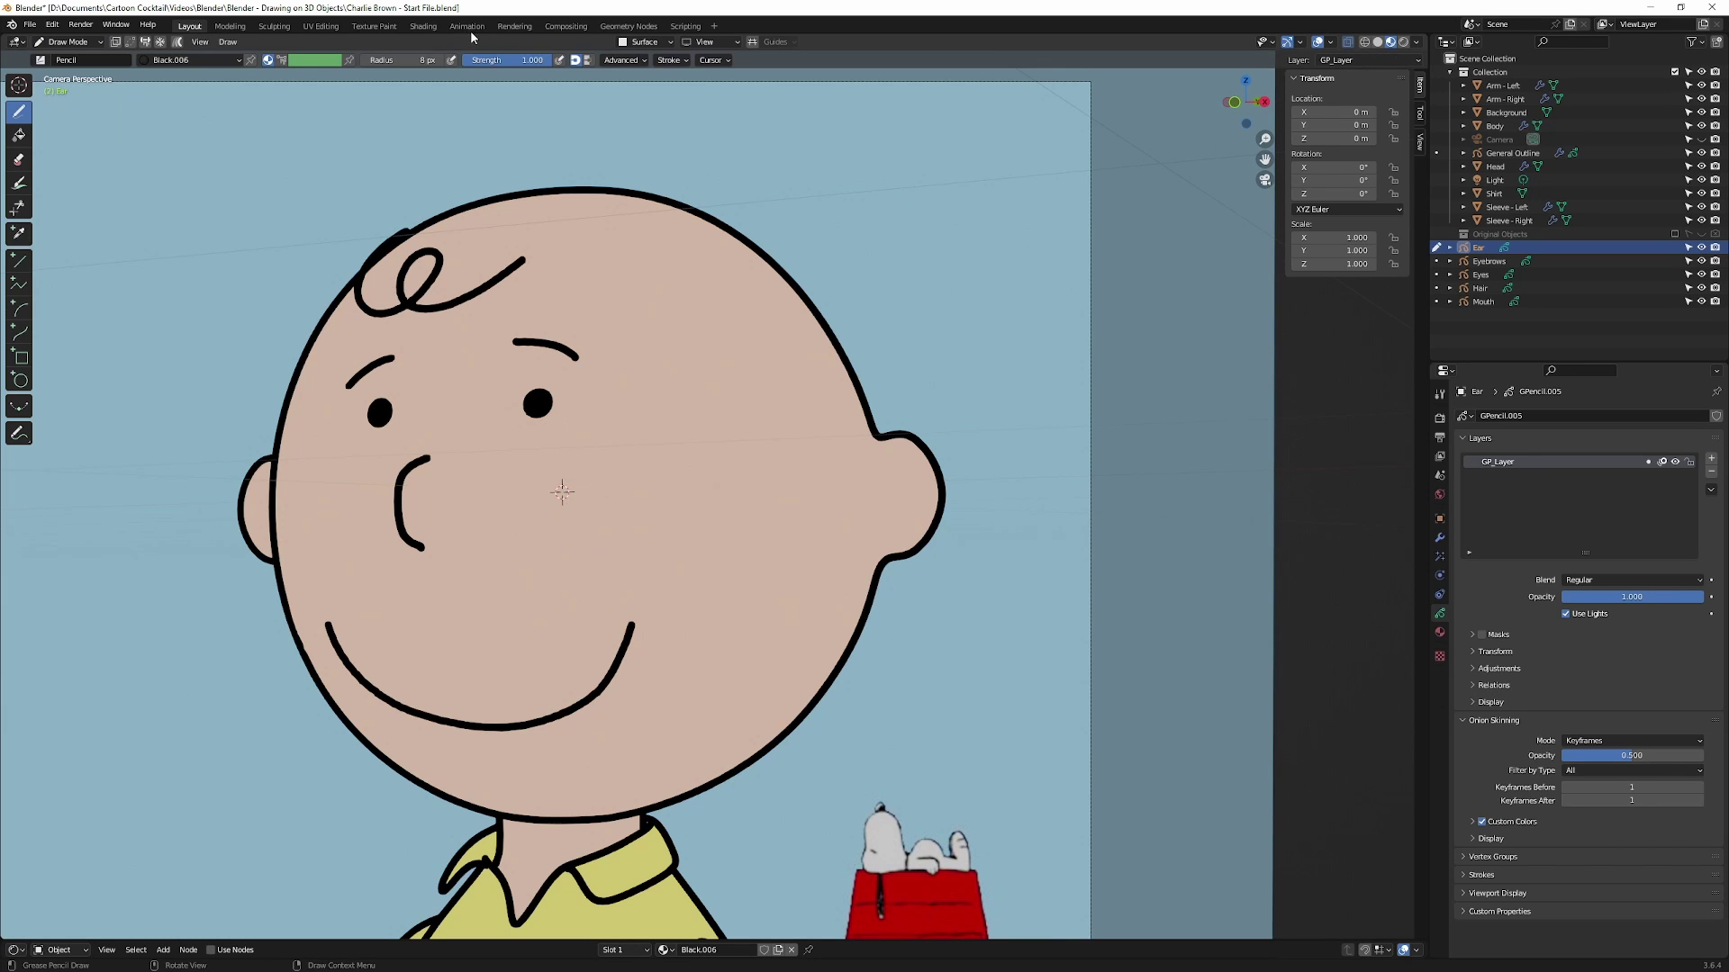
# Set the surface offset to 01 and draw a curved inner line in each ear.
pyautogui.click(645, 42)
pyautogui.click(642, 160)
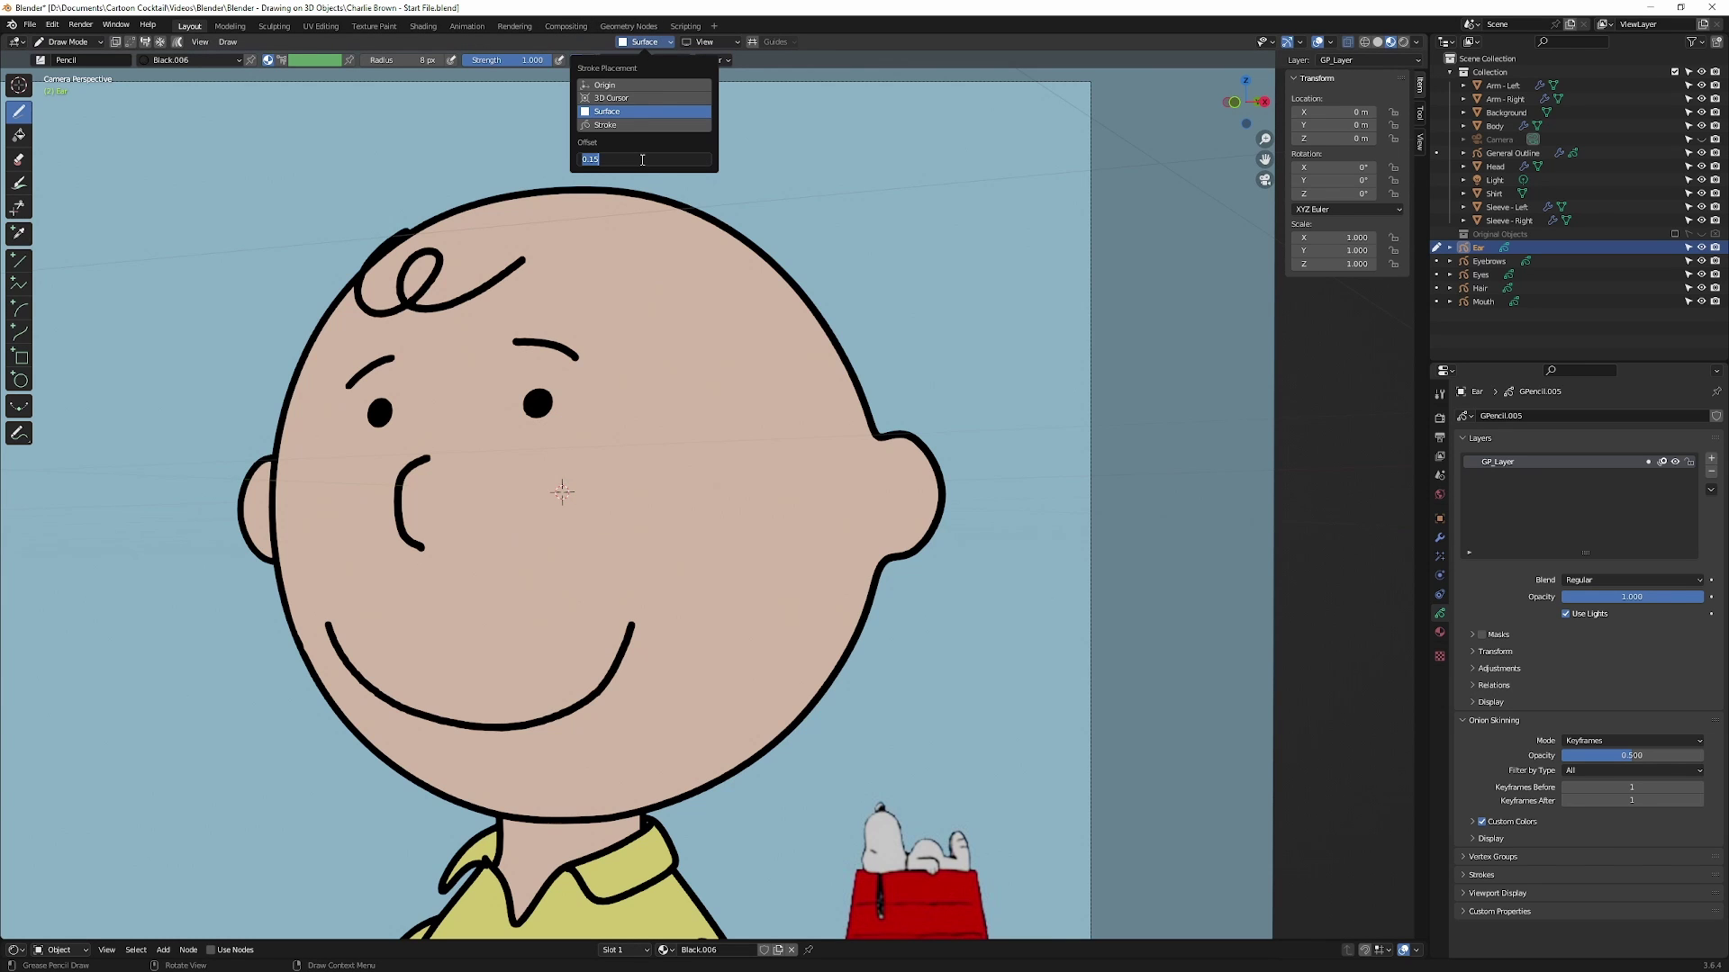
pyautogui.write('01')
pyautogui.press('Return')
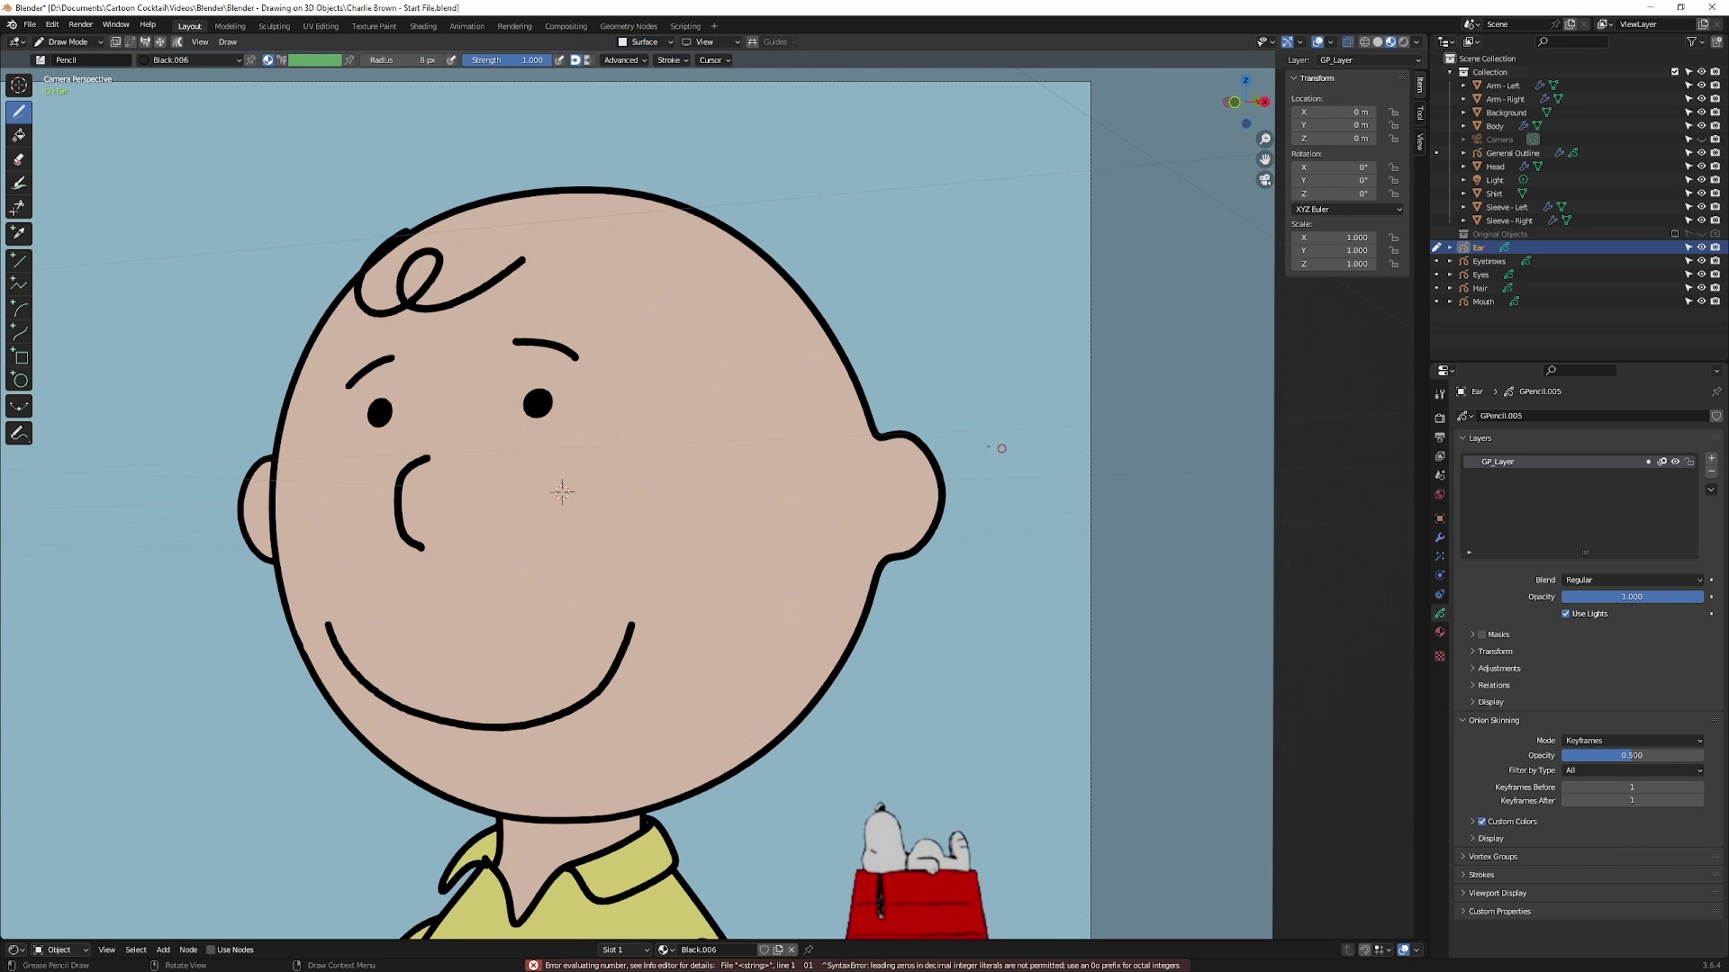
pyautogui.moveTo(893, 450)
pyautogui.mouseDown()
pyautogui.moveTo(933, 476)
pyautogui.moveTo(896, 536)
pyautogui.mouseUp()
pyautogui.moveTo(262, 480); pyautogui.dragTo(260, 536)
pyautogui.scroll(-1, 818, 642)
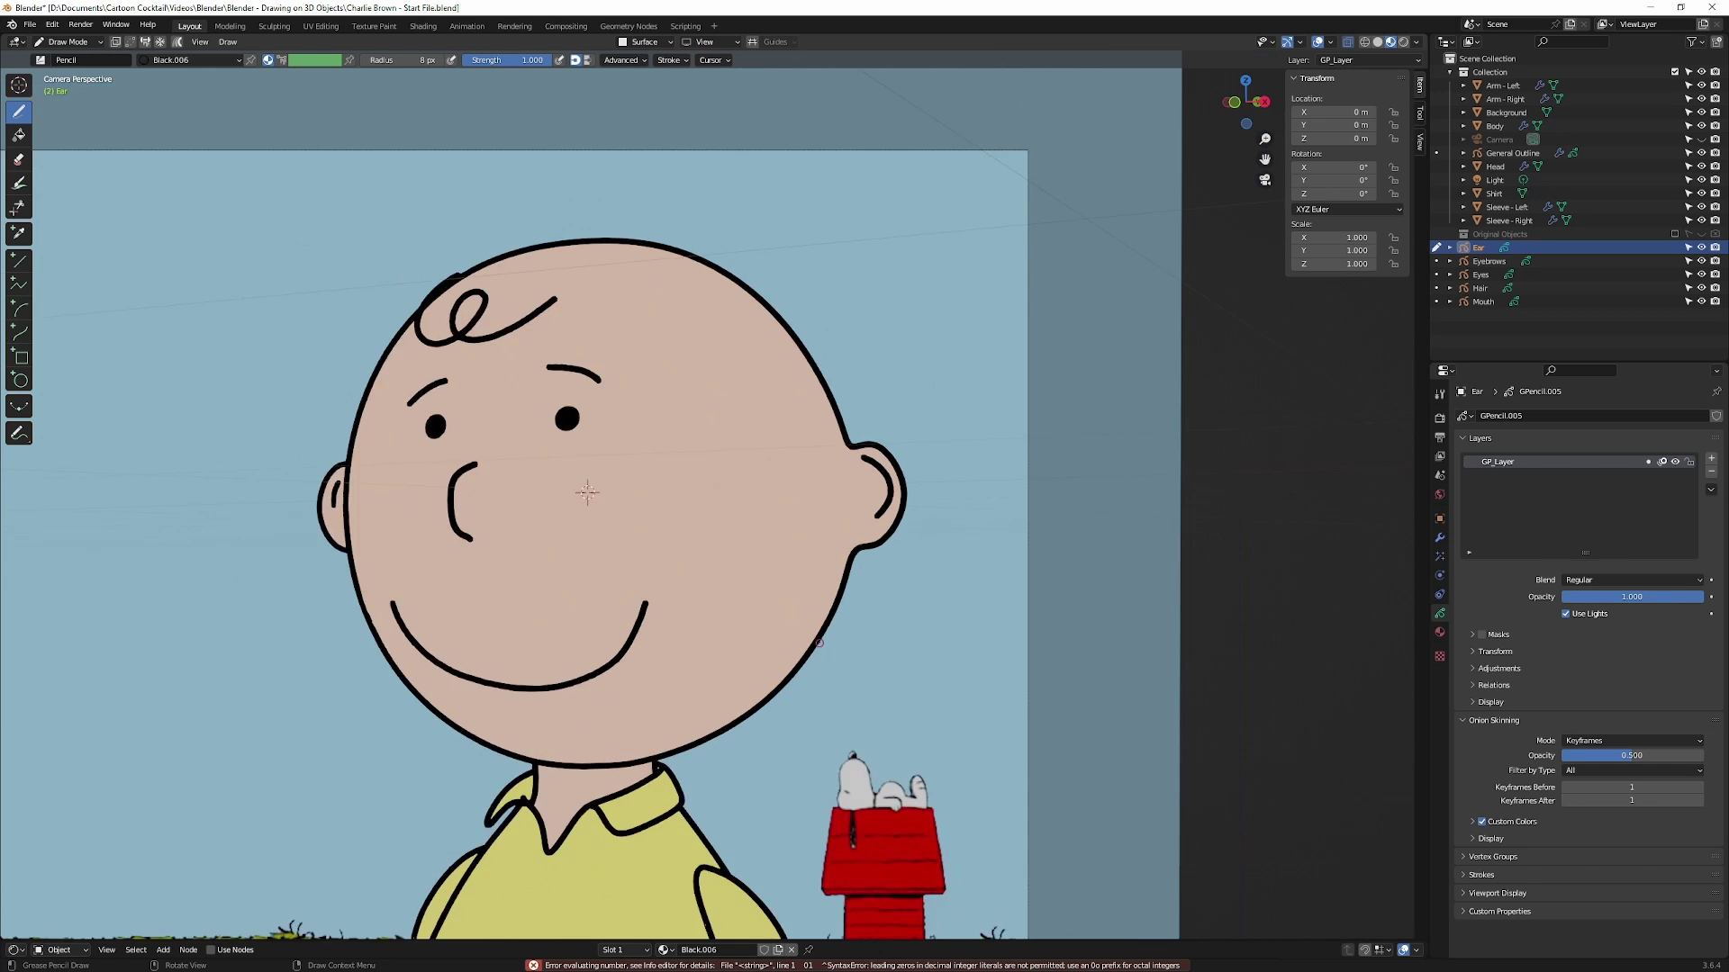
pyautogui.scroll(-2, 818, 643)
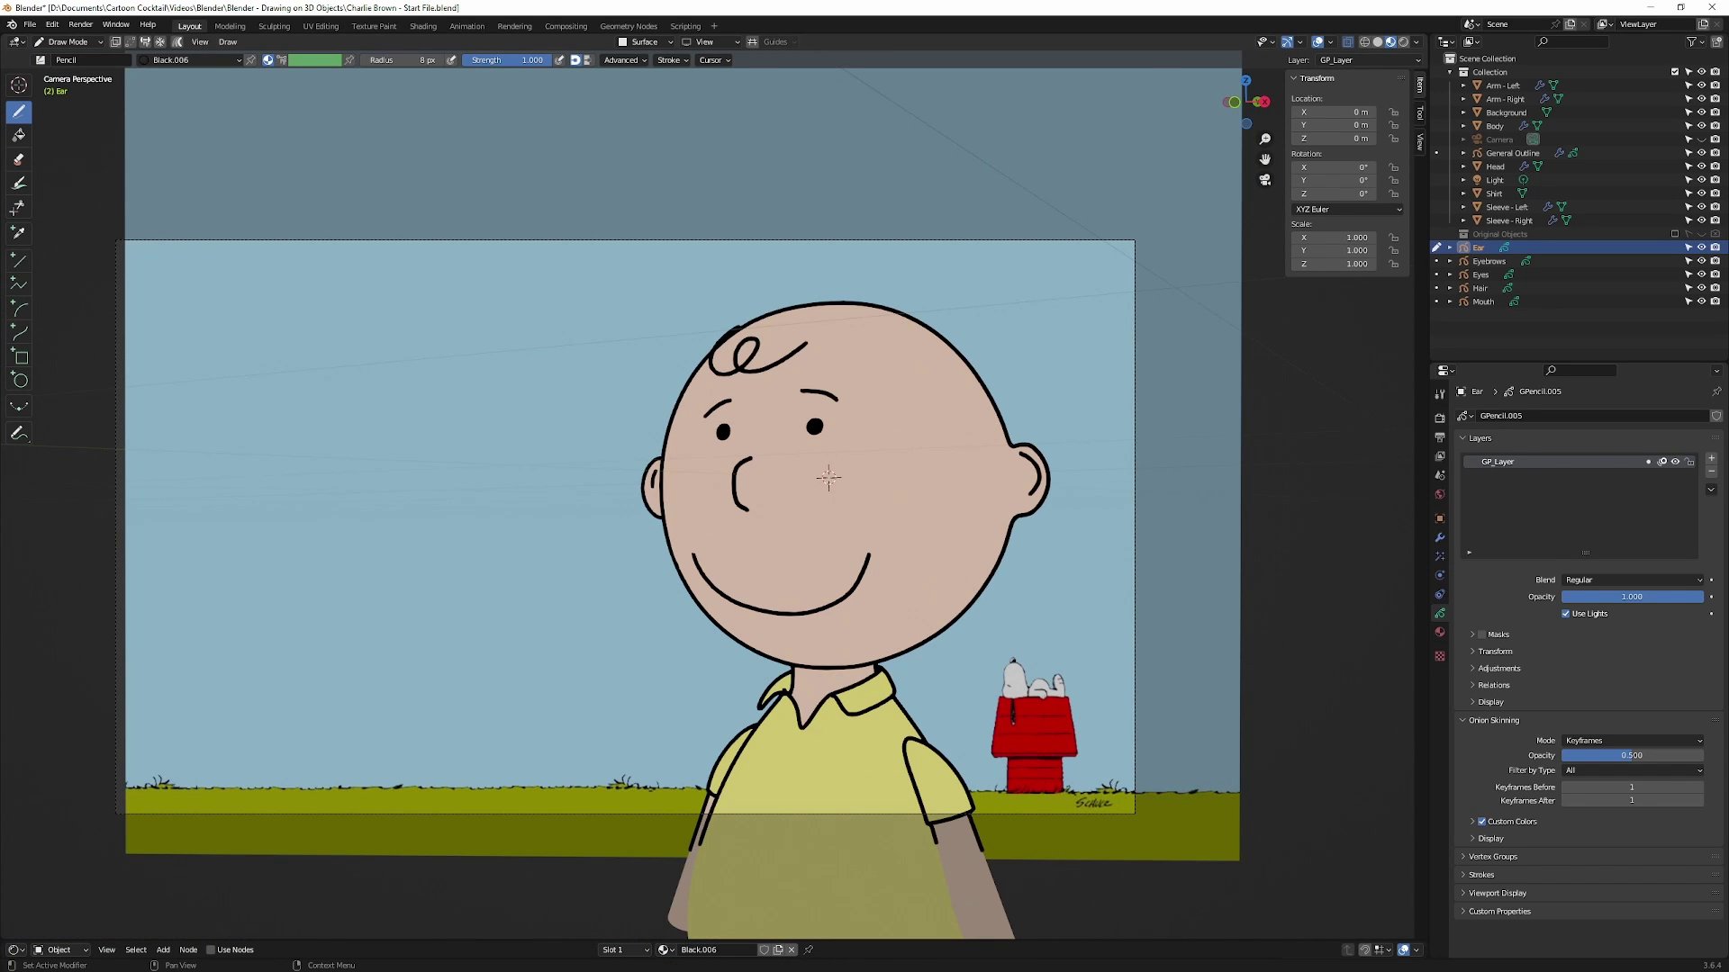